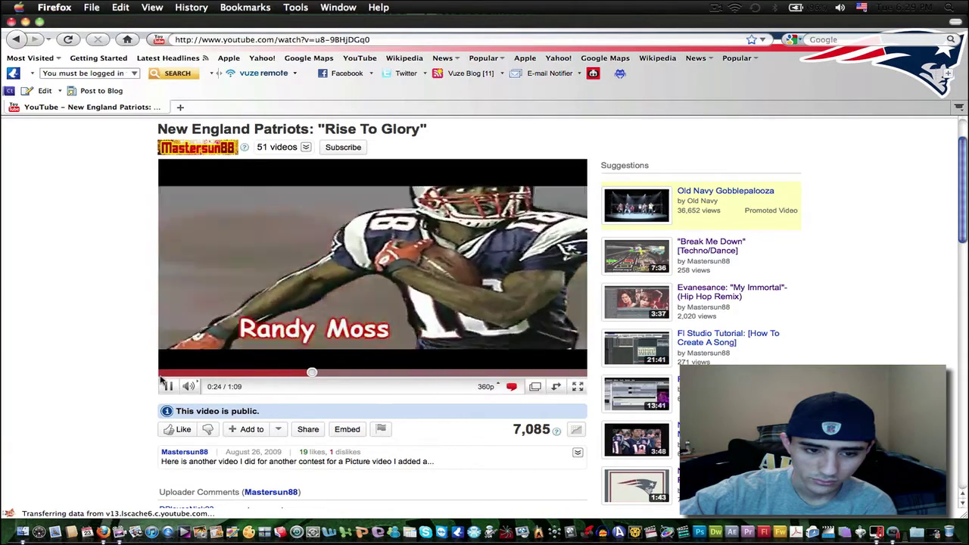
# Pause the YouTube video, switch to the untitled Vegas Pro 9.0 project and enlarge its window.
pyautogui.click(163, 384)
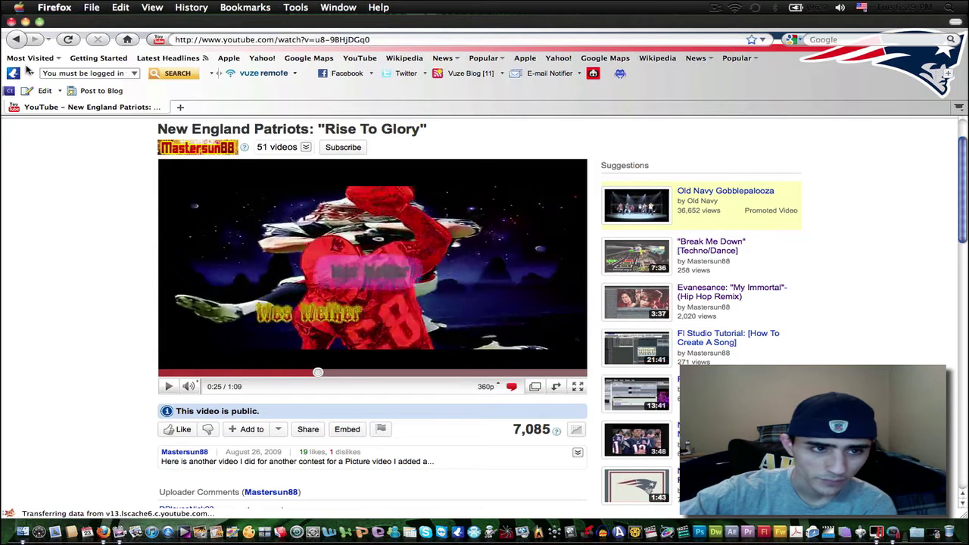
pyautogui.click(26, 22)
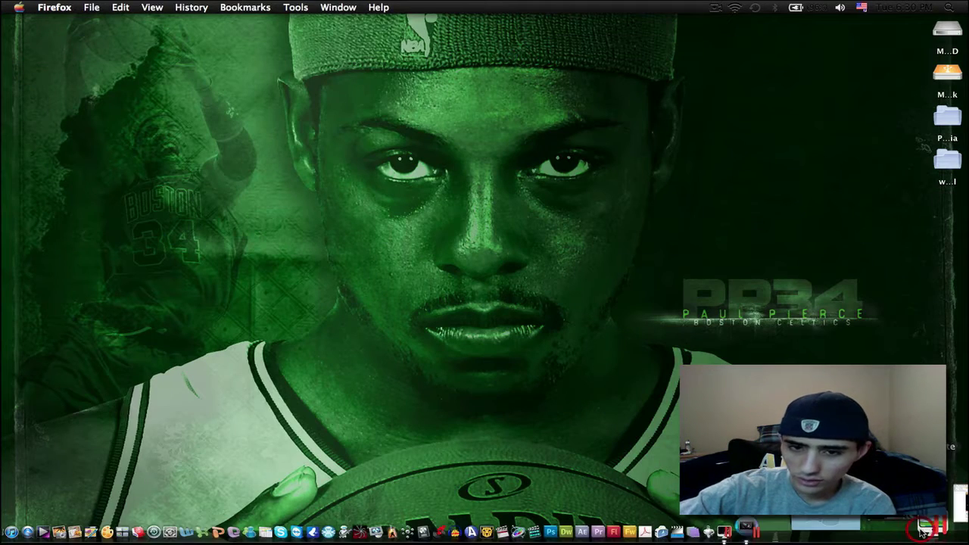
pyautogui.hotkey('ctrl', 'Right')
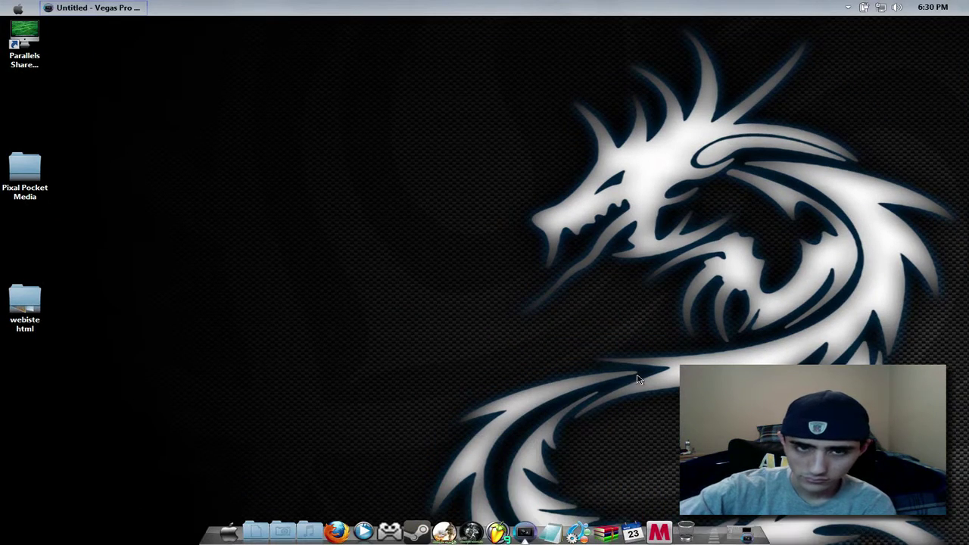
pyautogui.click(125, 8)
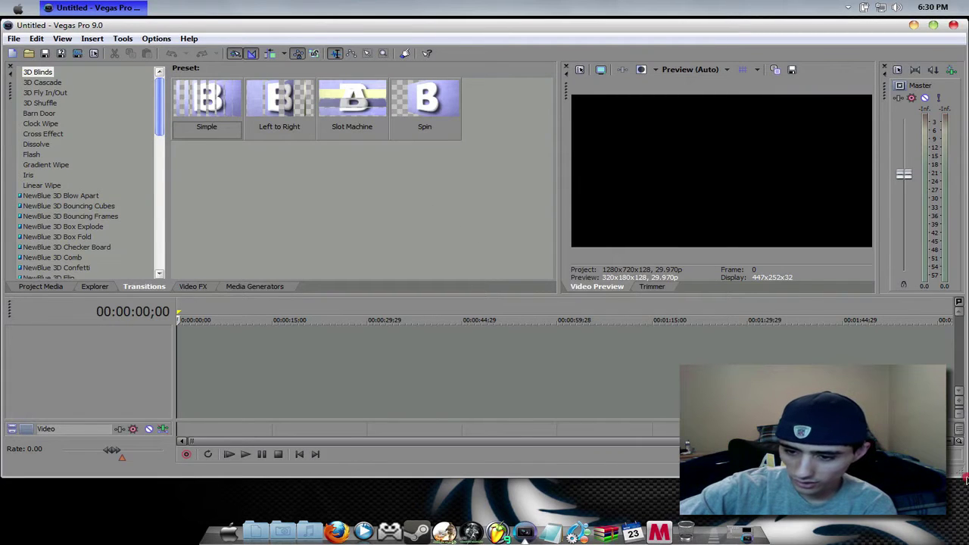
pyautogui.moveTo(958, 469); pyautogui.dragTo(966, 516)
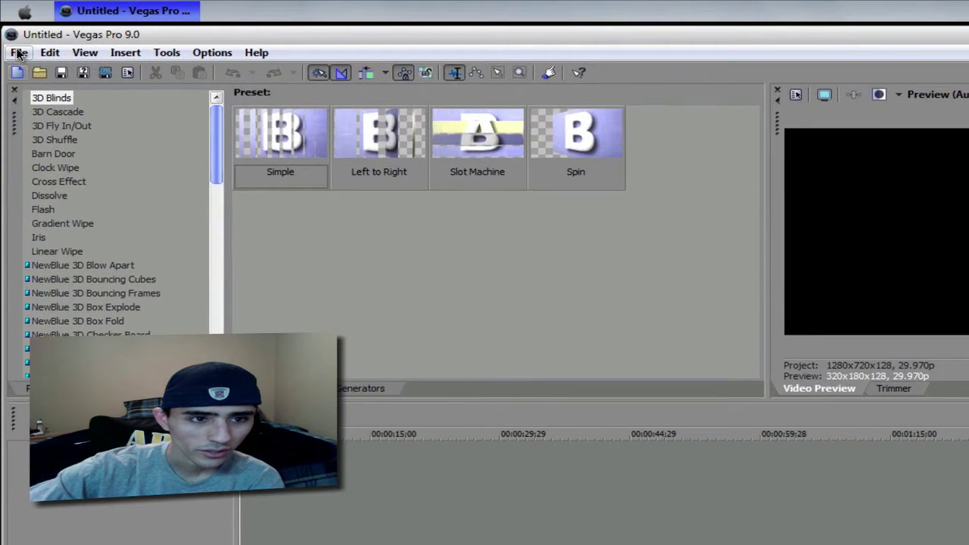
# Import the Arnold 1 picture from the Terminator Photoshop Projects folder into the project media.
pyautogui.click(19, 52)
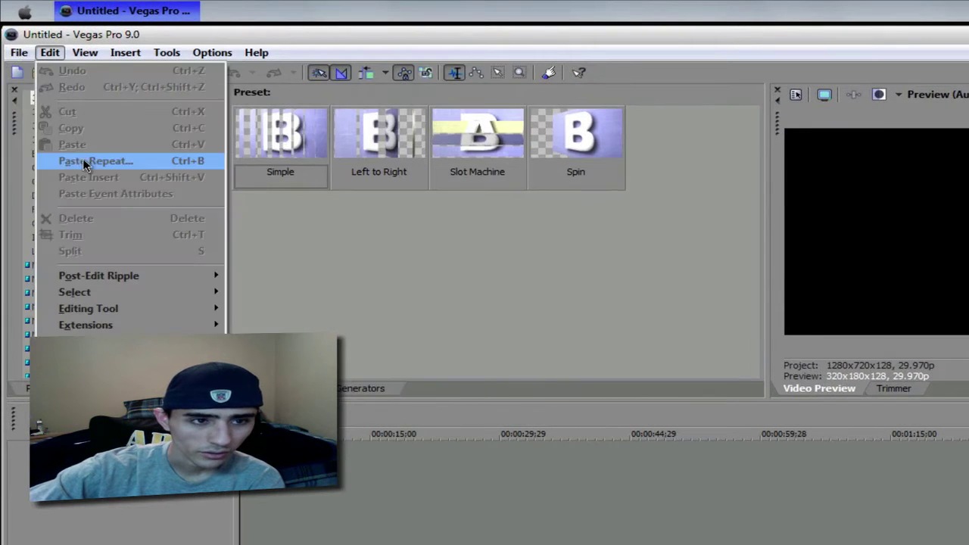
pyautogui.click(50, 52)
pyautogui.click(19, 53)
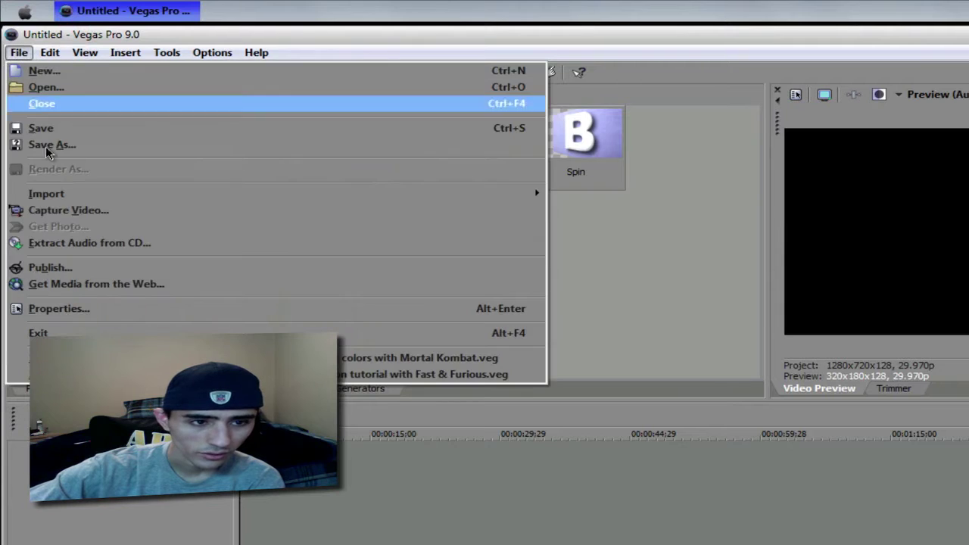
pyautogui.click(60, 193)
pyautogui.click(589, 193)
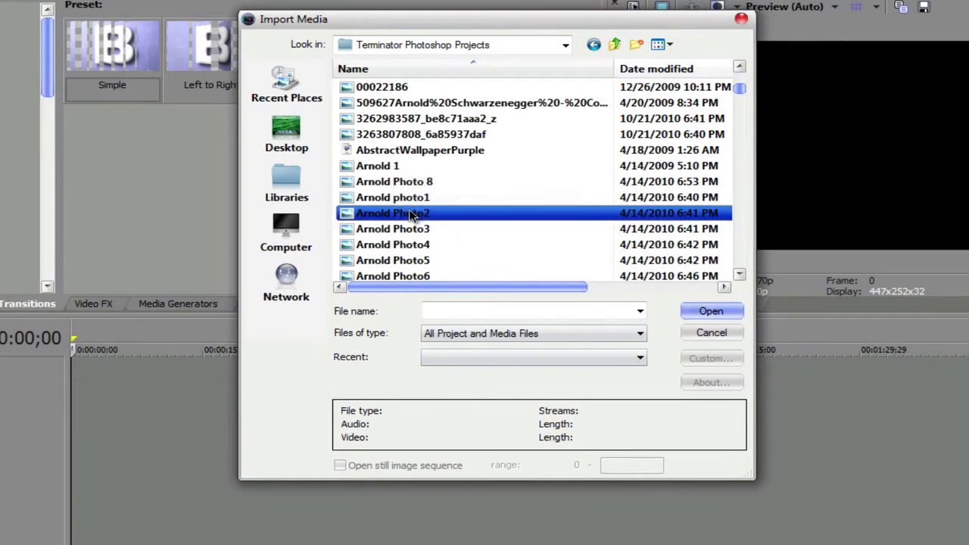
pyautogui.doubleClick(379, 165)
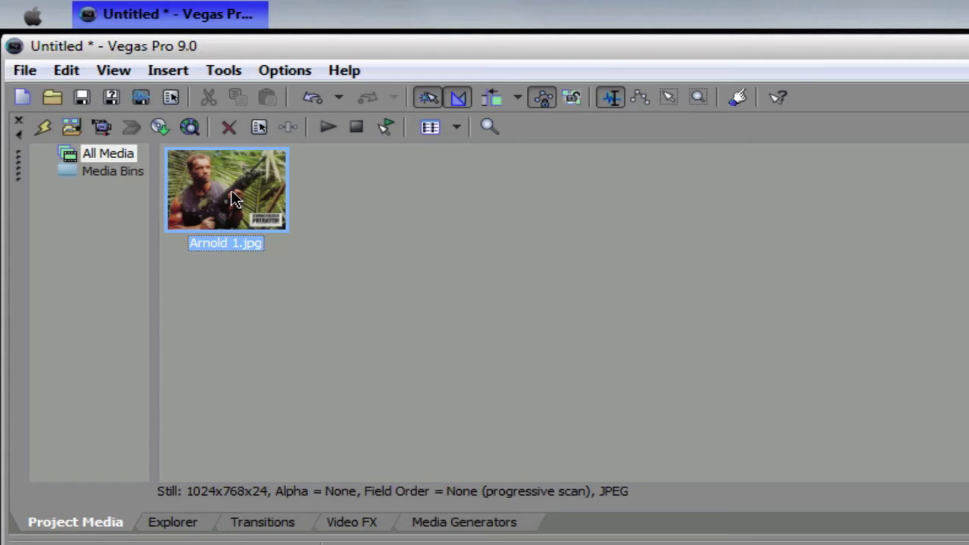
# Place Arnold 1.jpg at the start of the timeline as a video event and turn off its Maintain Aspect Ratio switch.
pyautogui.moveTo(227, 203); pyautogui.dragTo(366, 345)
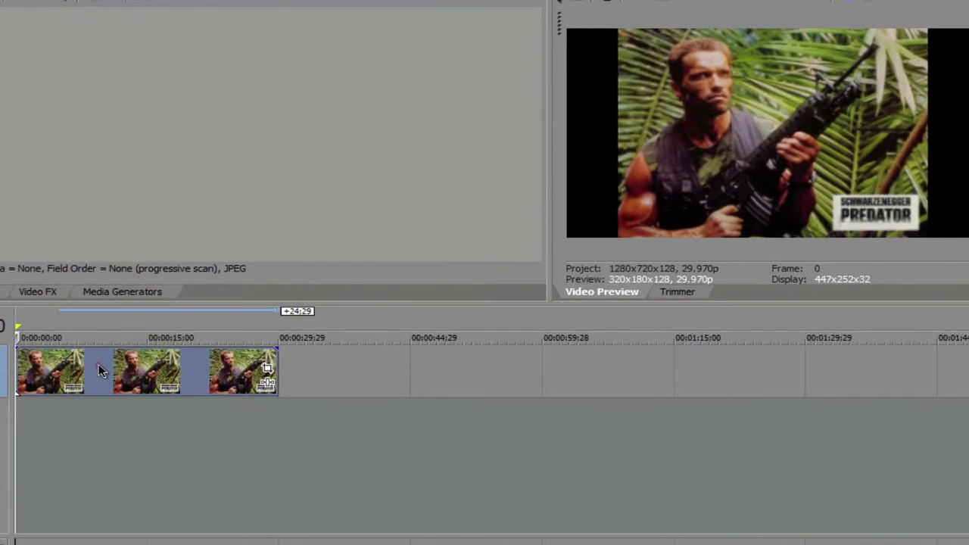
pyautogui.click(215, 347)
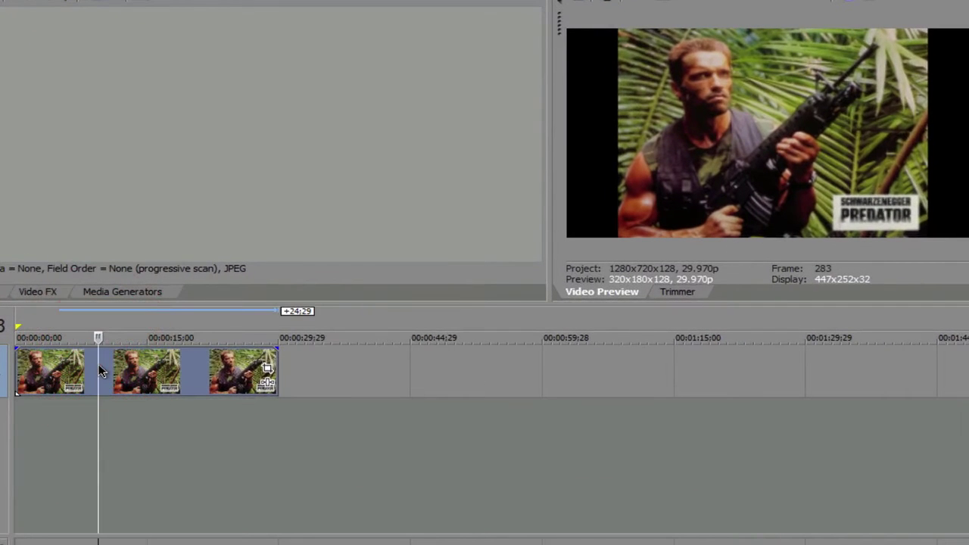
pyautogui.rightClick(148, 365)
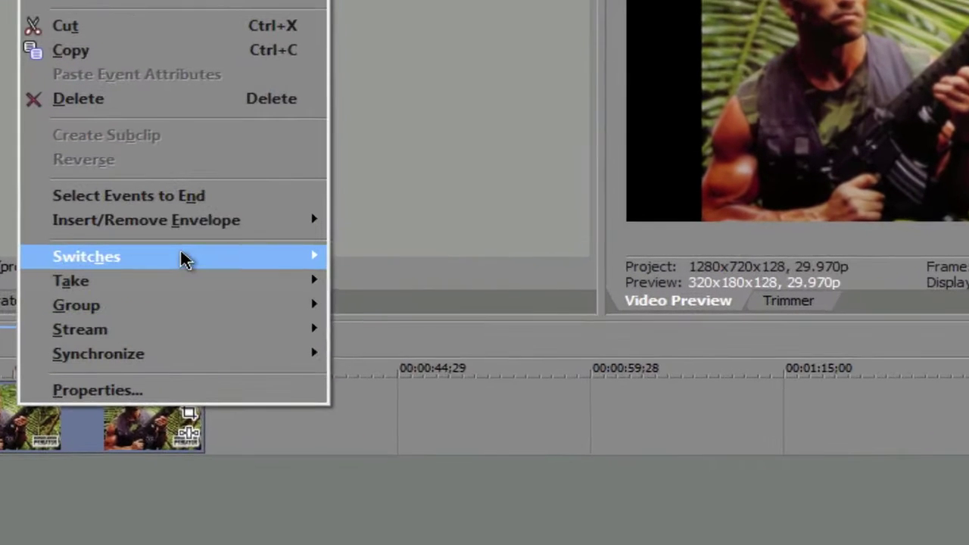
pyautogui.moveTo(186, 260)
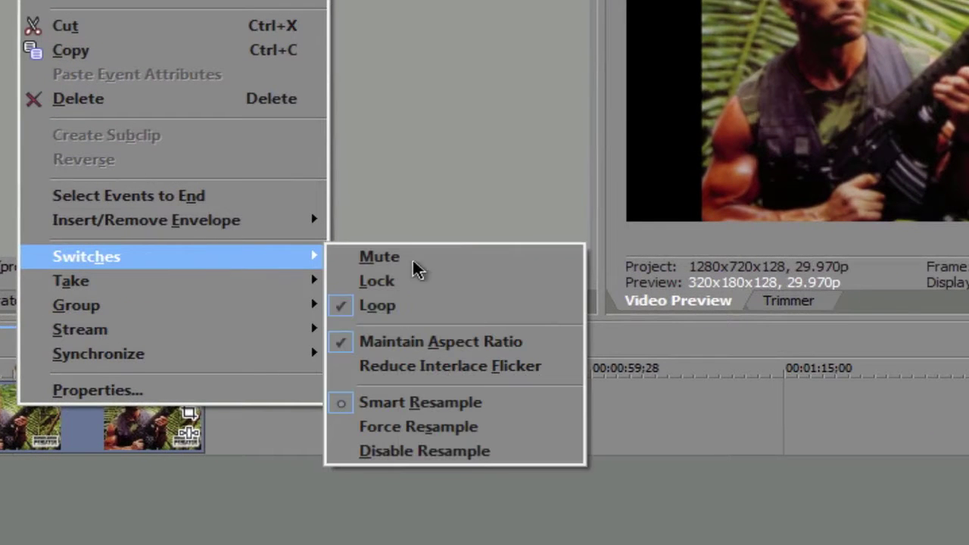
pyautogui.click(446, 342)
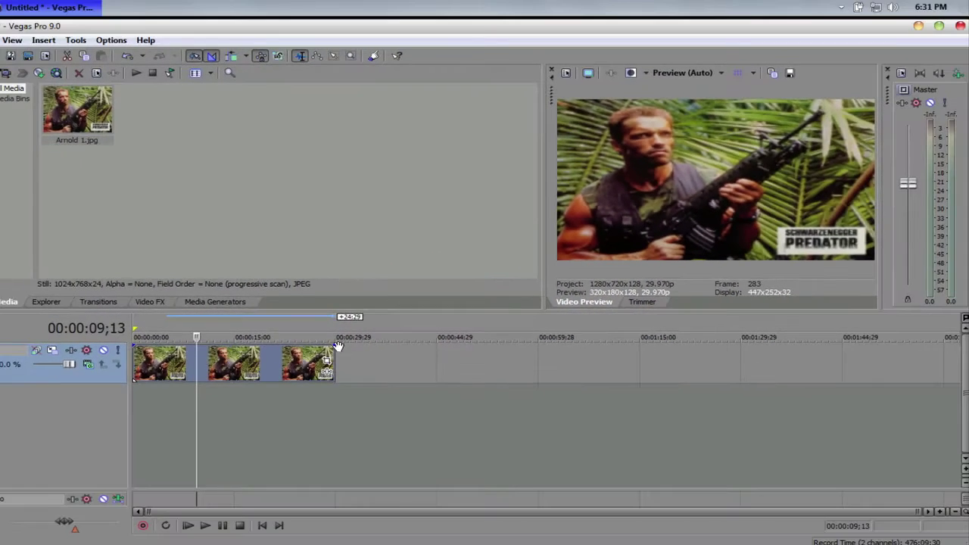
# Open Event Pan/Crop for the Arnold 1 clip, reposition its window and enable the mask.
pyautogui.rightClick(219, 367)
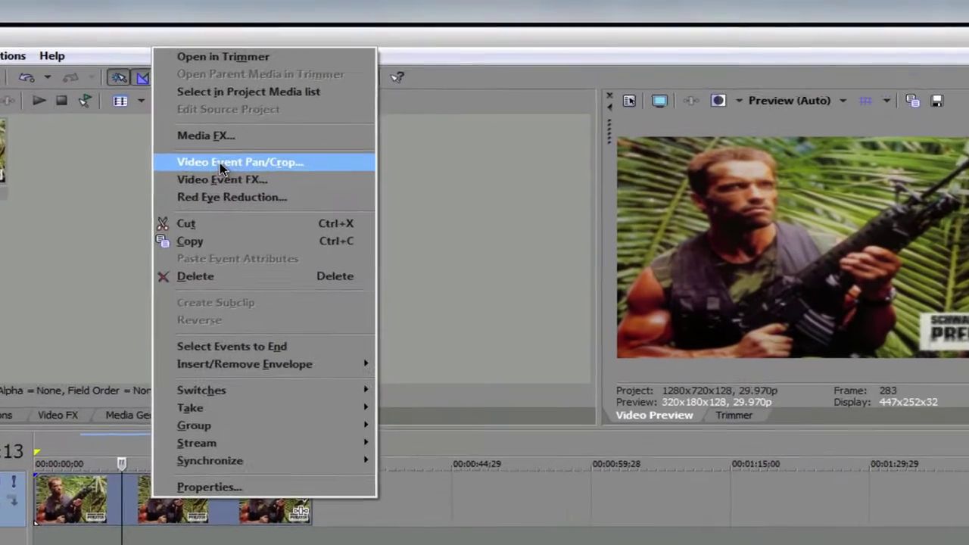
pyautogui.click(268, 120)
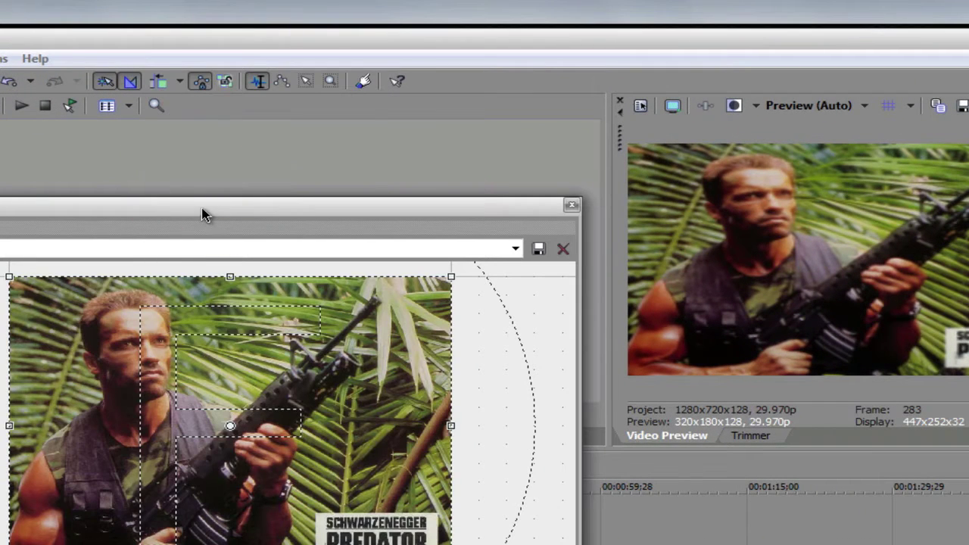
pyautogui.moveTo(201, 215); pyautogui.dragTo(542, 238)
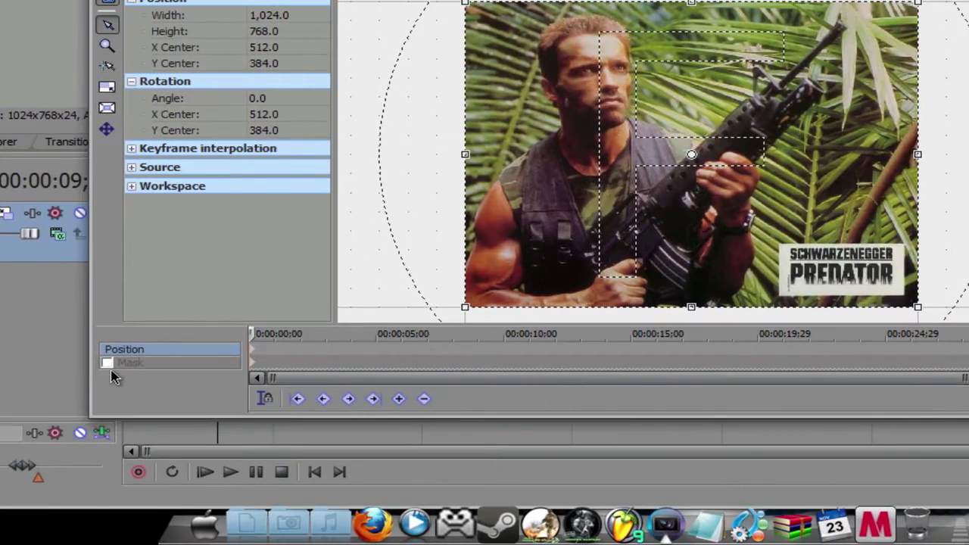
pyautogui.click(115, 497)
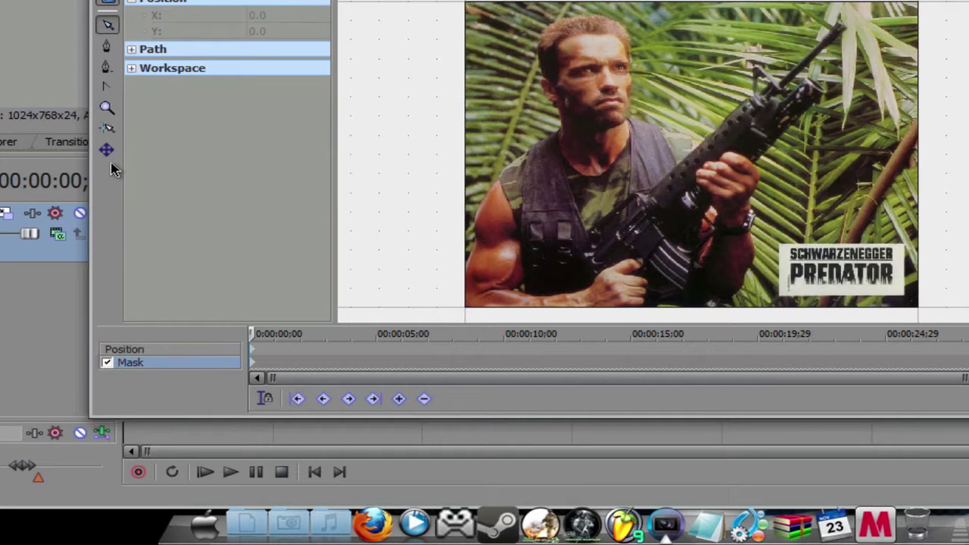
# Start a mask path with anchor points from the picture's lower-left edge, tracing the outer arm up to the sleeve.
pyautogui.click(107, 46)
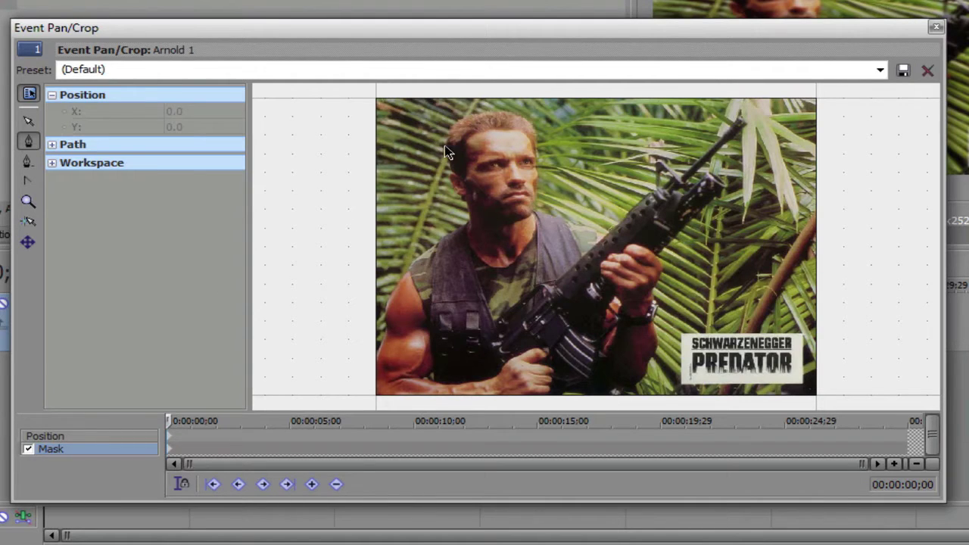
pyautogui.scroll(5, 446, 239)
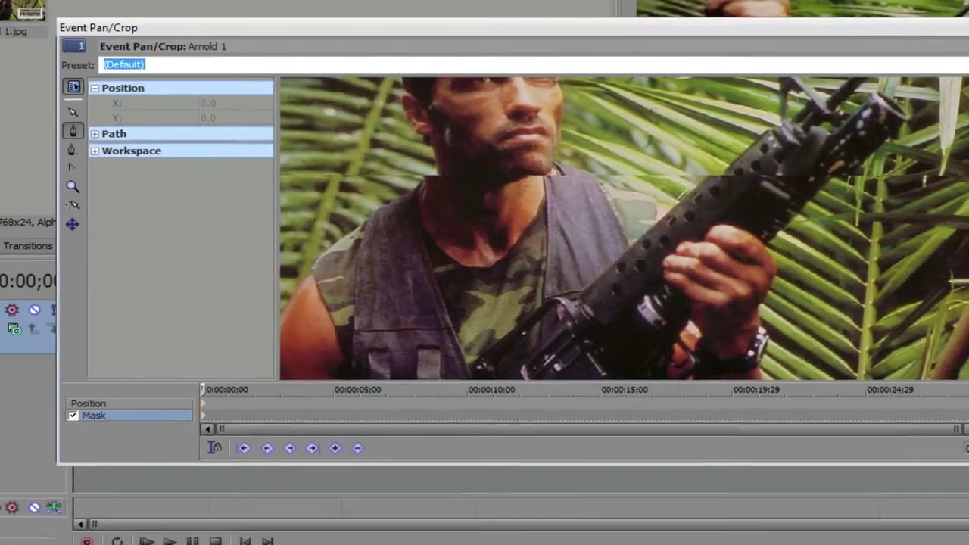
pyautogui.scroll(-3, 774, 284)
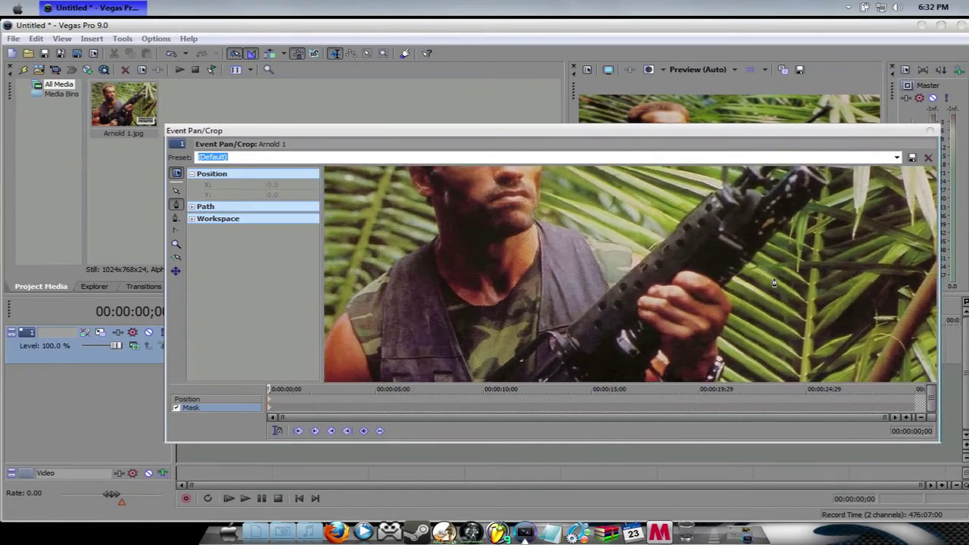
pyautogui.scroll(-1, 774, 284)
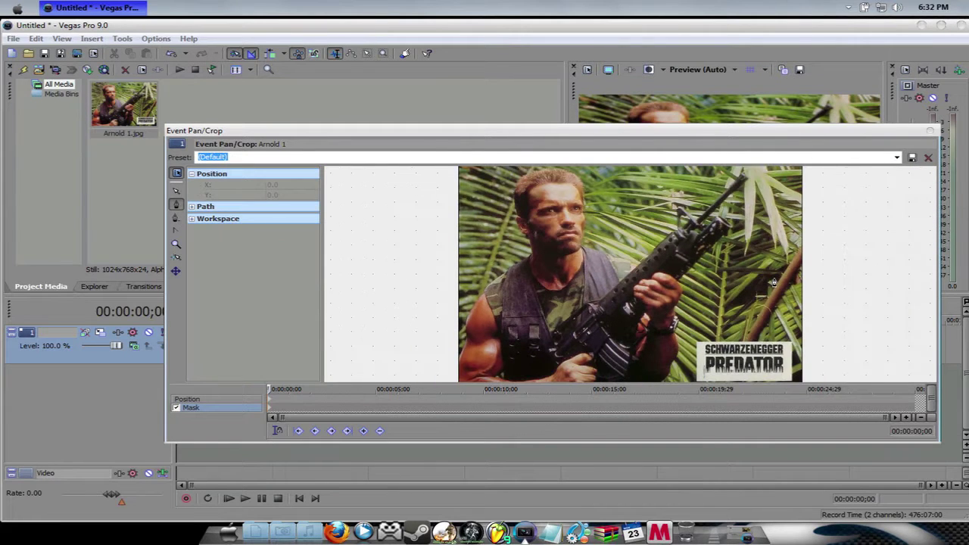
pyautogui.scroll(2, 774, 283)
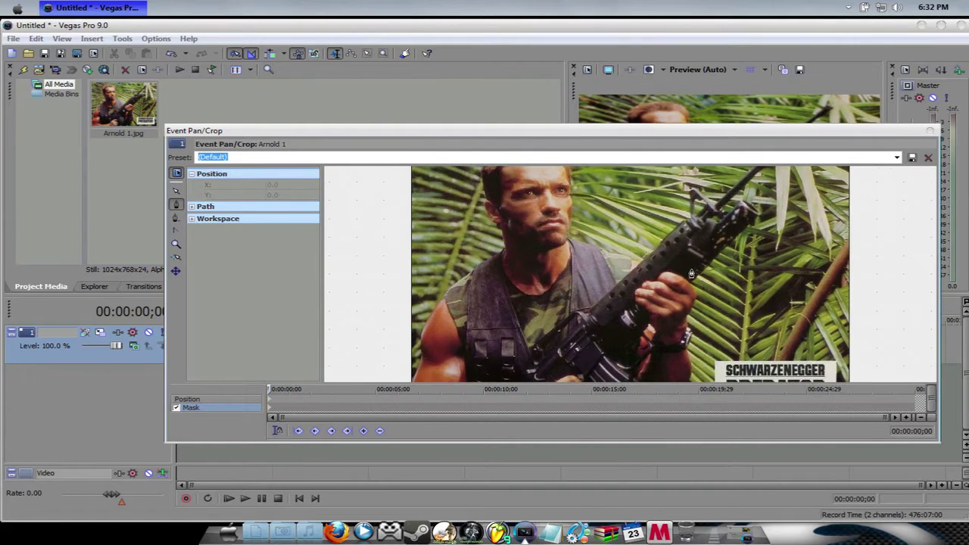
pyautogui.scroll(-2, 691, 274)
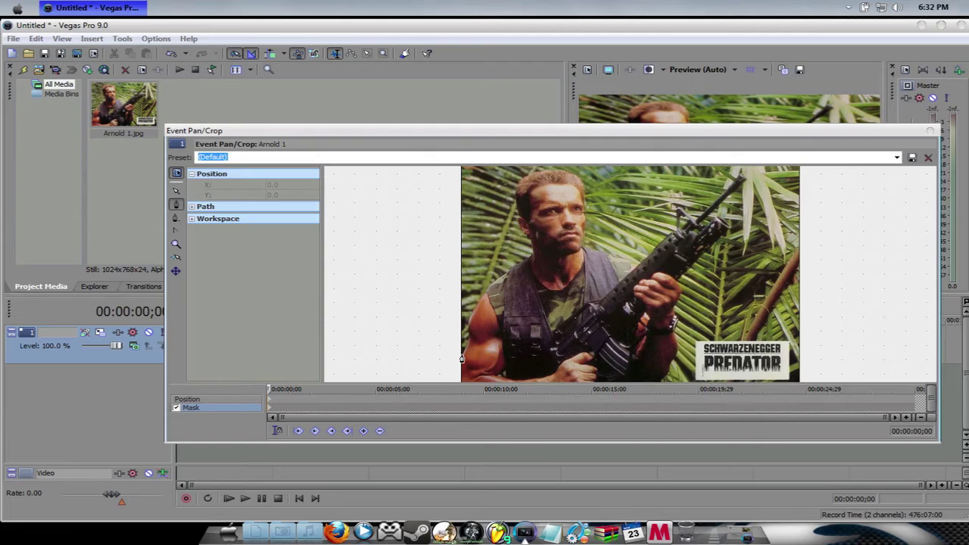
pyautogui.click(462, 362)
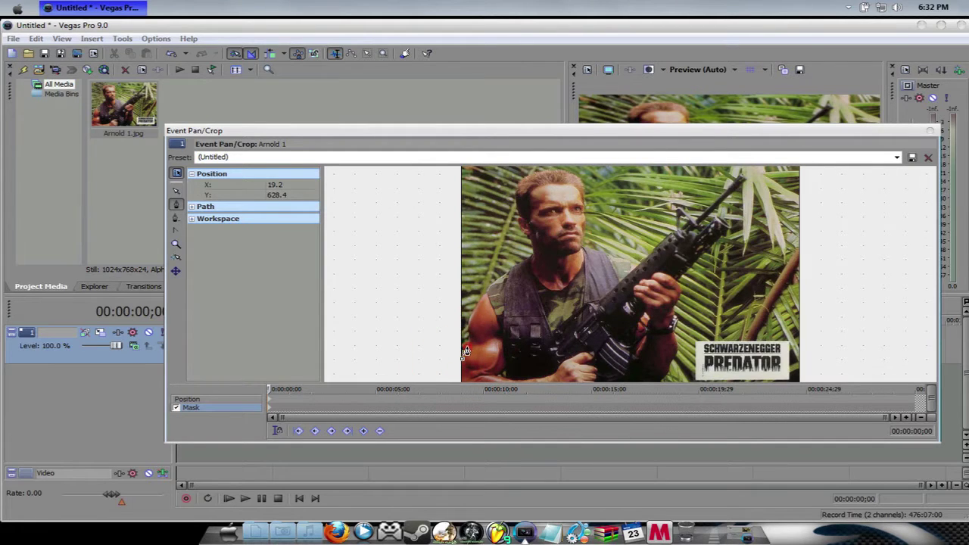
pyautogui.click(466, 352)
pyautogui.click(468, 346)
pyautogui.click(469, 335)
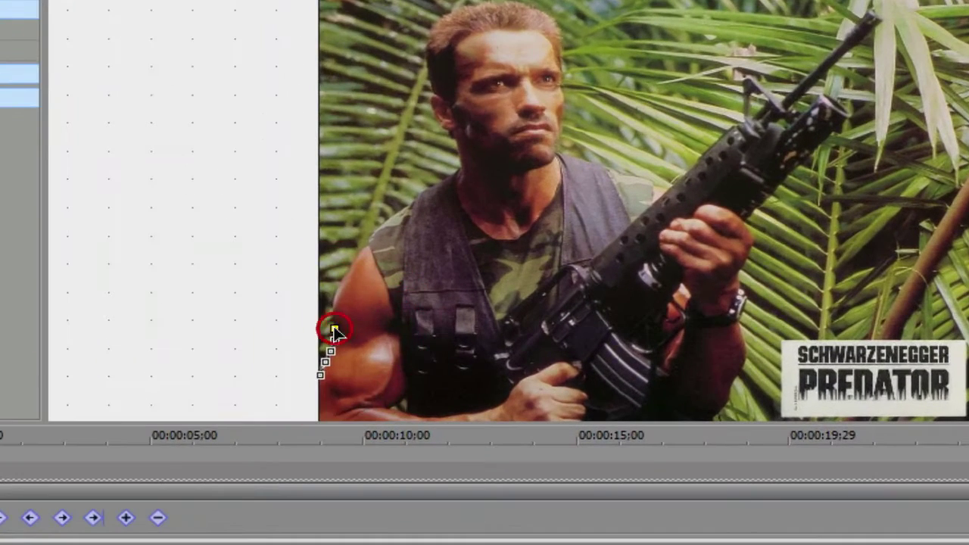
pyautogui.click(332, 319)
pyautogui.click(333, 300)
pyautogui.click(338, 292)
pyautogui.click(345, 281)
pyautogui.click(351, 268)
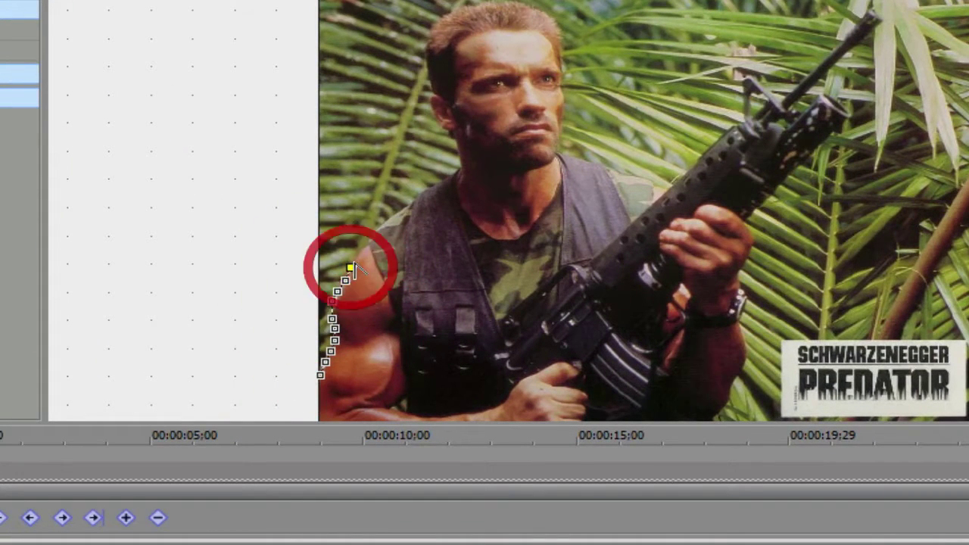
pyautogui.click(359, 255)
pyautogui.click(365, 250)
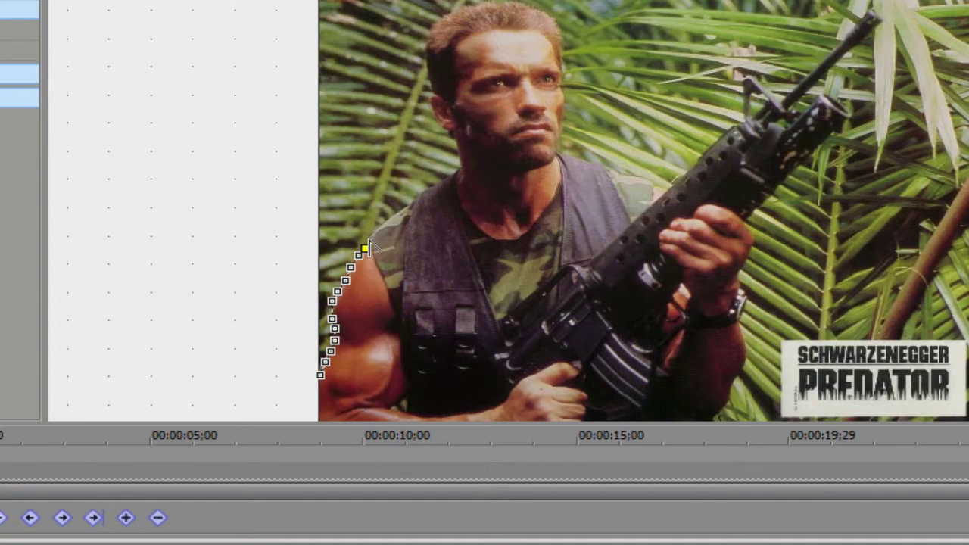
# Continue the mask path with anchor points along the camouflage sleeve and vest shoulder to the base of the neck.
pyautogui.click(370, 241)
pyautogui.click(382, 228)
pyautogui.click(390, 219)
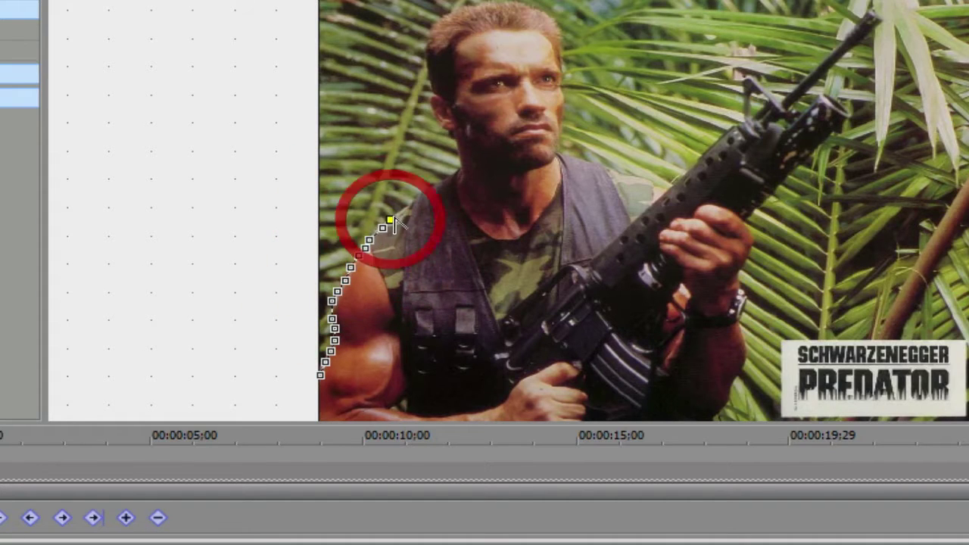
pyautogui.click(400, 213)
pyautogui.click(409, 202)
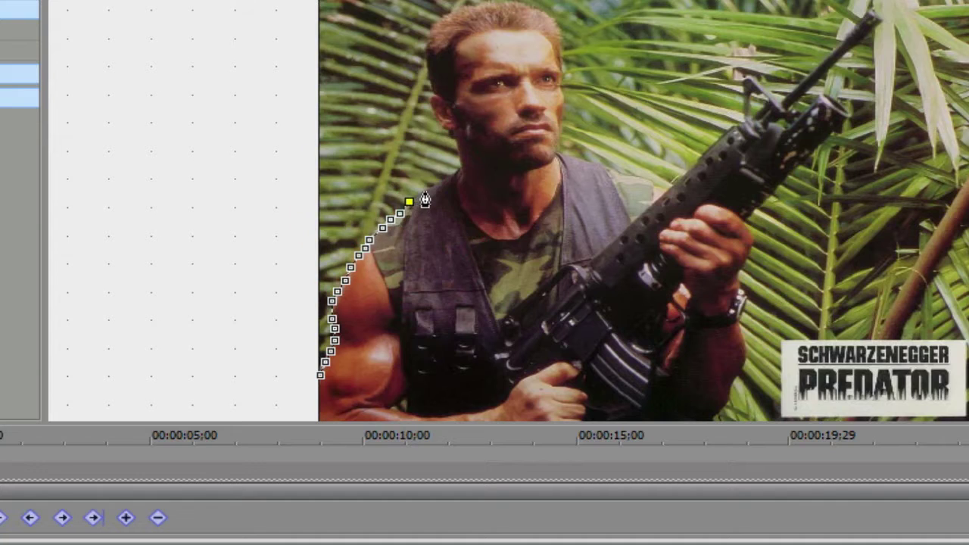
pyautogui.click(427, 188)
pyautogui.click(444, 177)
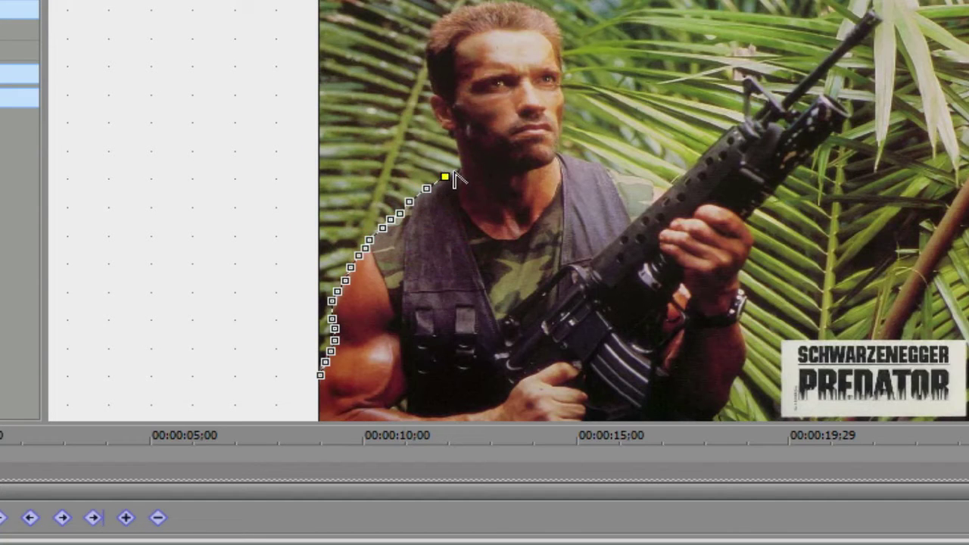
pyautogui.click(458, 167)
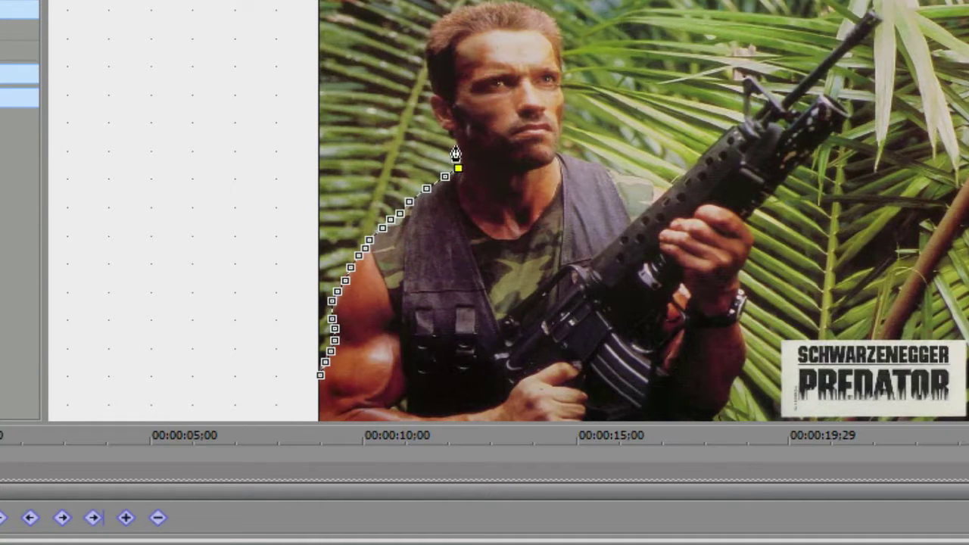
# Continue the mask path with anchor points up the neck, around the ear and along the back of the head.
pyautogui.click(455, 148)
pyautogui.click(452, 135)
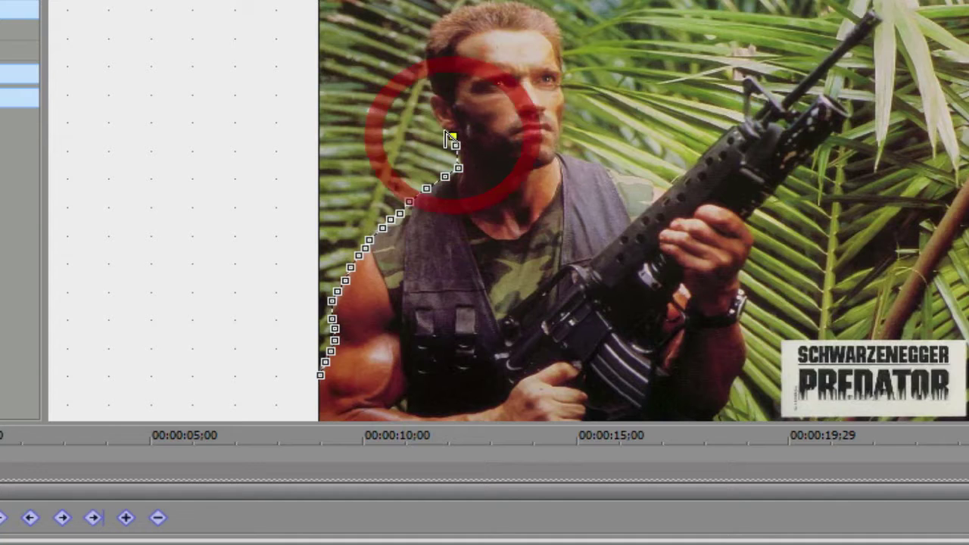
pyautogui.click(439, 128)
pyautogui.click(431, 111)
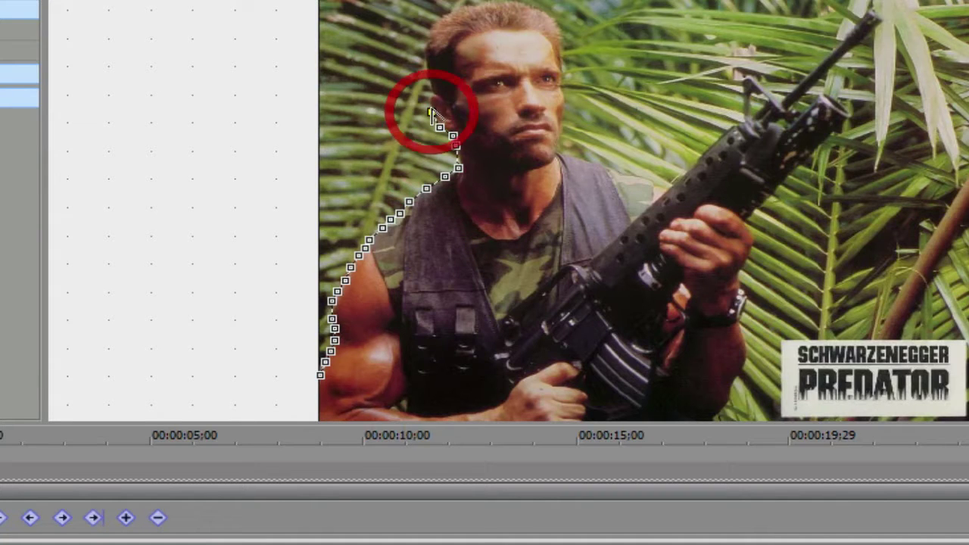
pyautogui.click(434, 98)
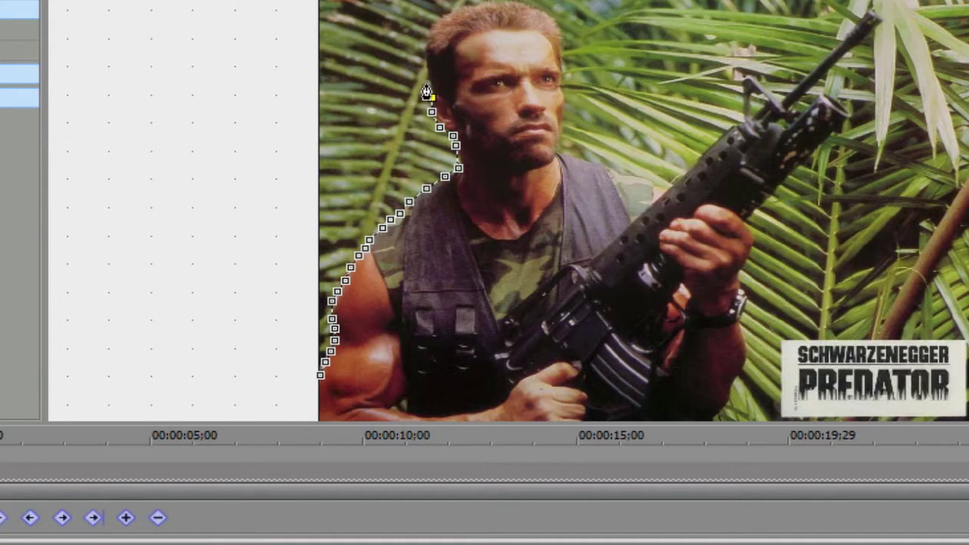
pyautogui.click(430, 79)
pyautogui.click(423, 46)
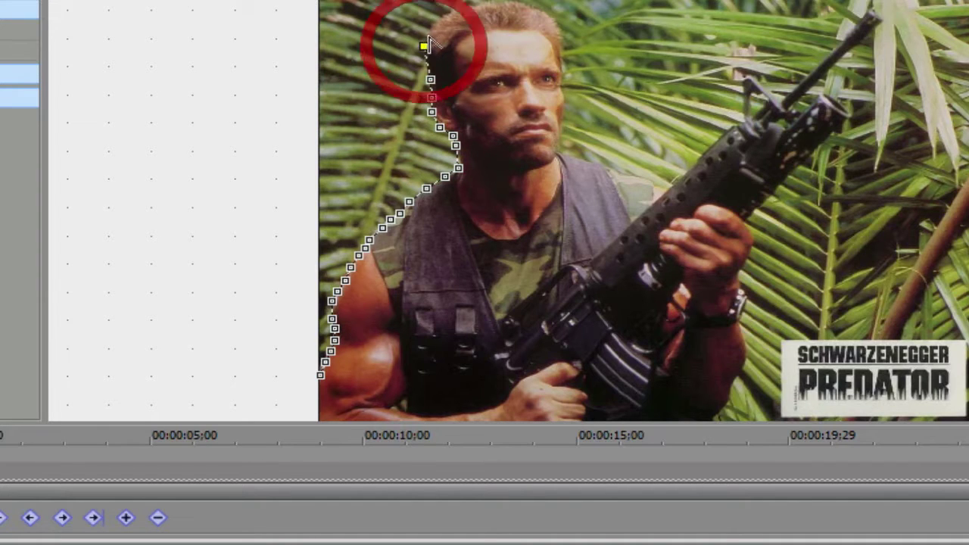
# Trace the mask path over the top of the hair to the front hairline with closely spaced anchor points.
pyautogui.click(444, 16)
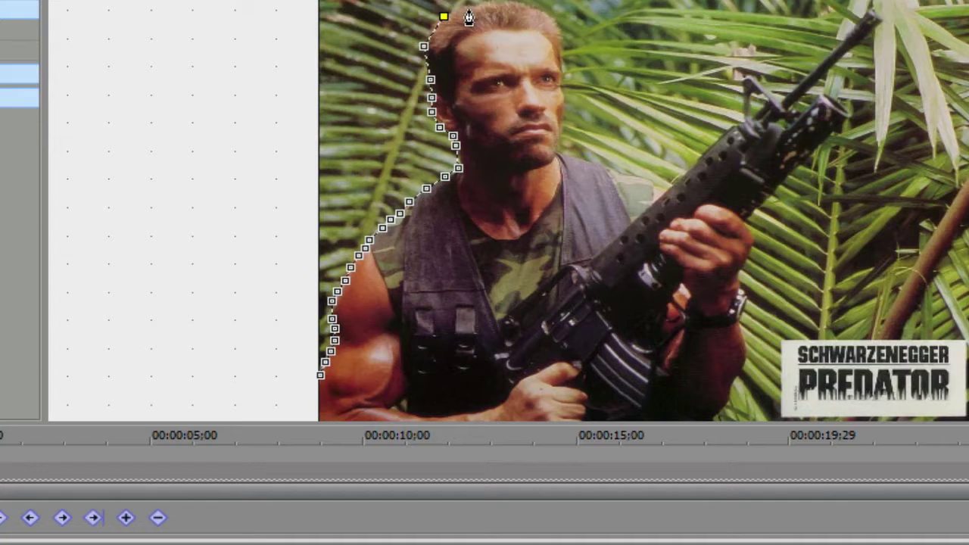
pyautogui.click(468, 8)
pyautogui.click(494, 4)
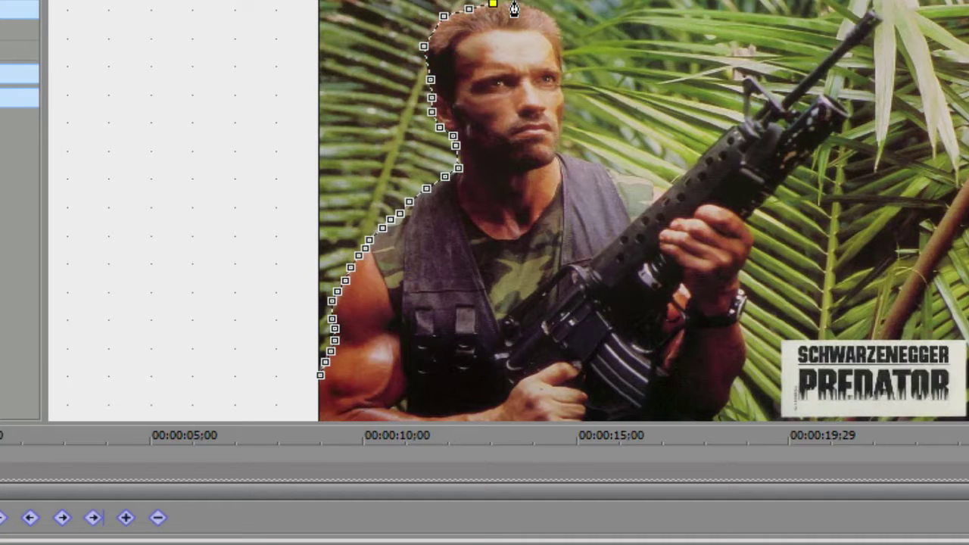
pyautogui.click(516, 4)
pyautogui.click(537, 10)
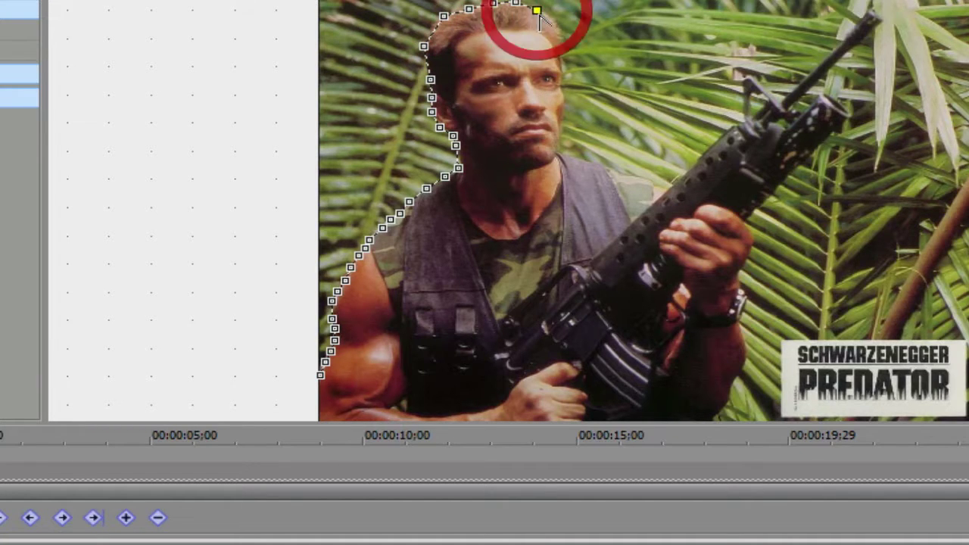
pyautogui.click(556, 26)
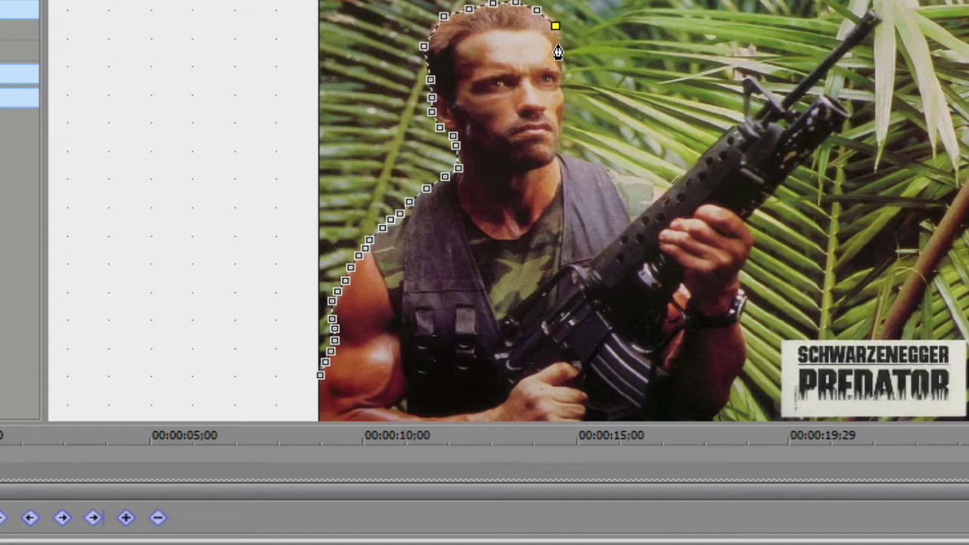
# Extend the mask path down the front of the face, from the forehead past the nose to the chin.
pyautogui.click(558, 45)
pyautogui.click(562, 64)
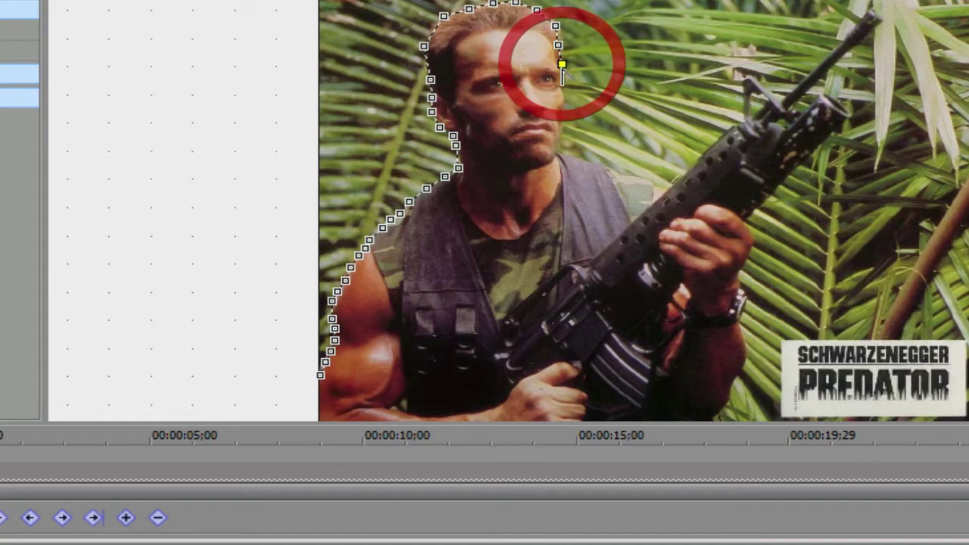
pyautogui.click(562, 113)
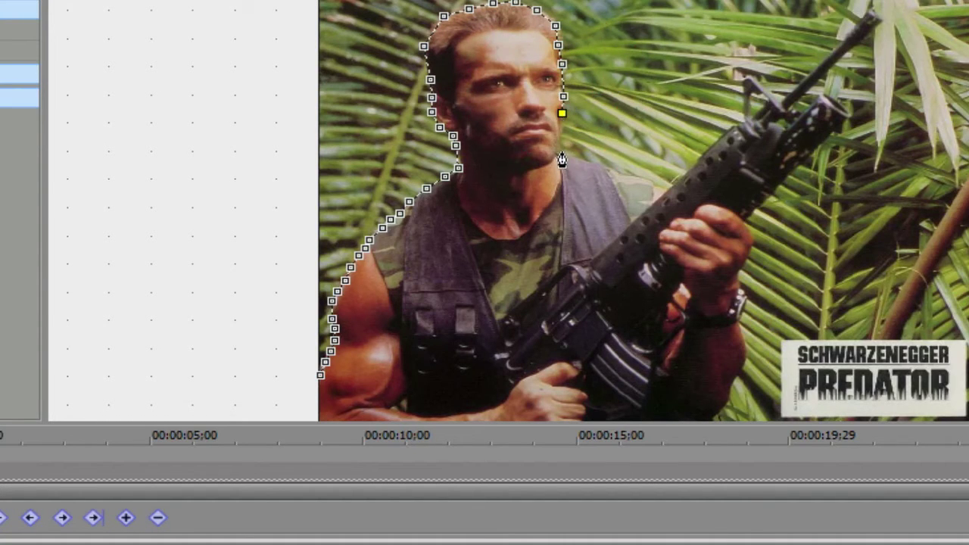
pyautogui.click(555, 141)
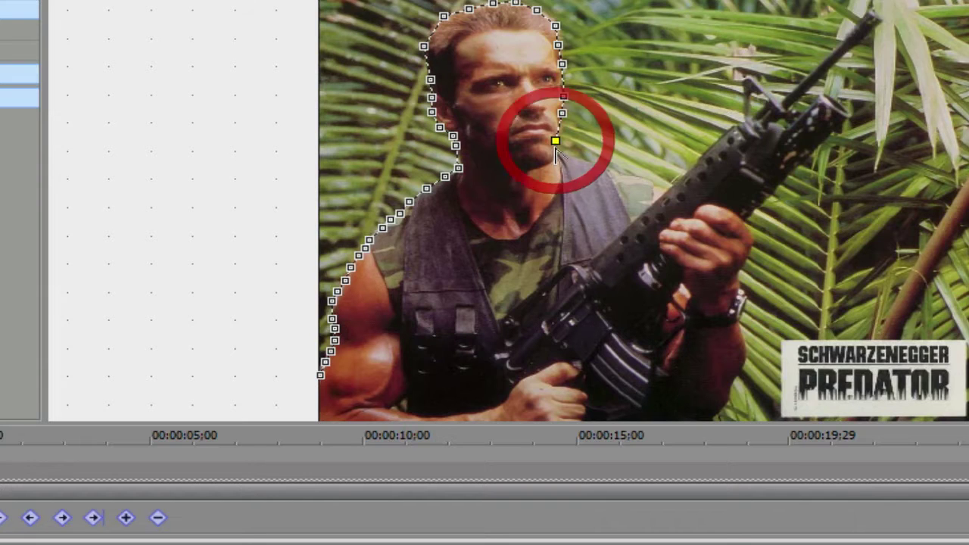
# Add mask anchor points from the chin across the far vest shoulder and sleeve to the rifle's upper edge.
pyautogui.click(571, 155)
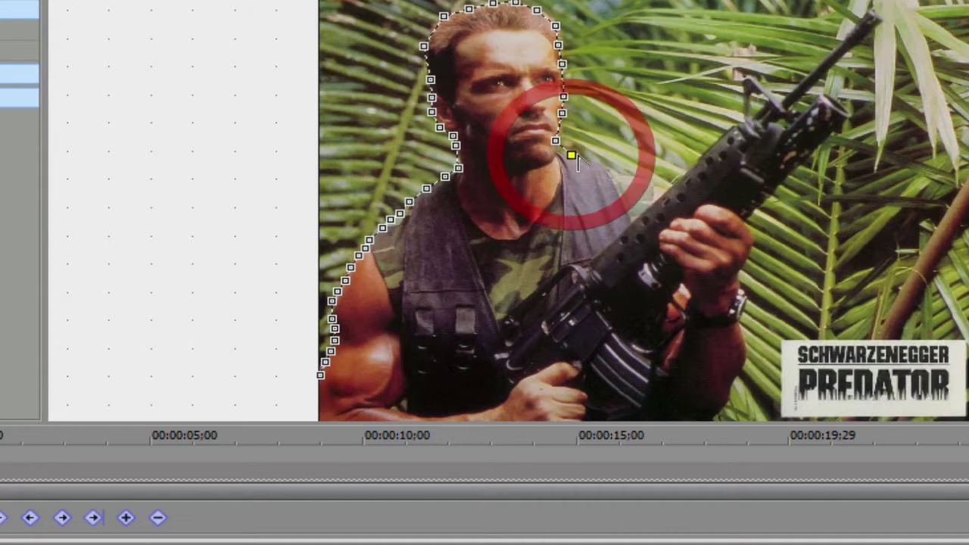
pyautogui.click(593, 163)
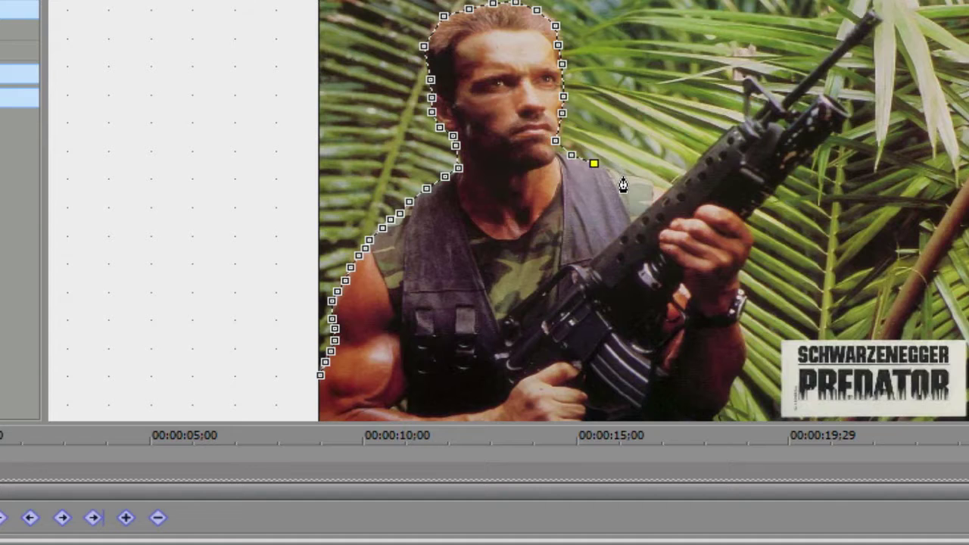
pyautogui.click(623, 176)
pyautogui.click(649, 182)
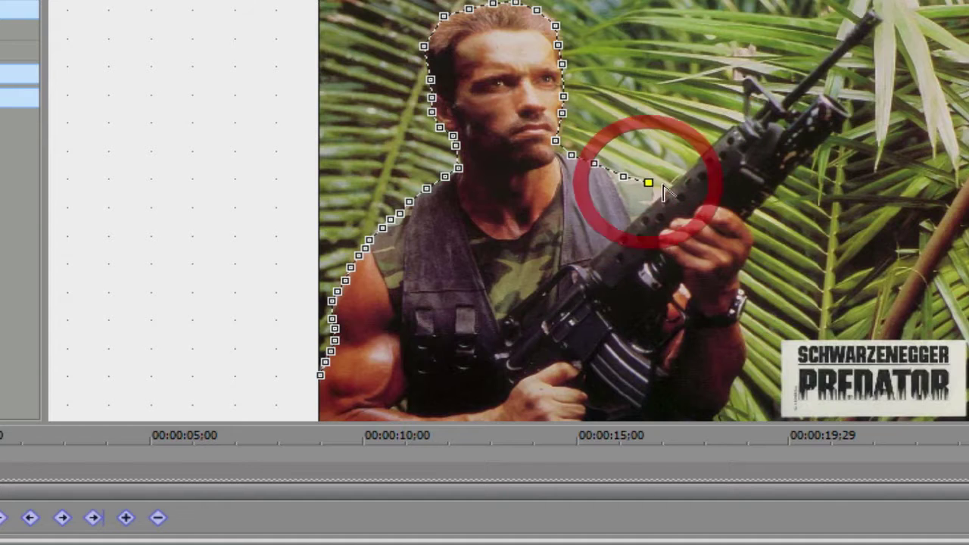
pyautogui.click(664, 186)
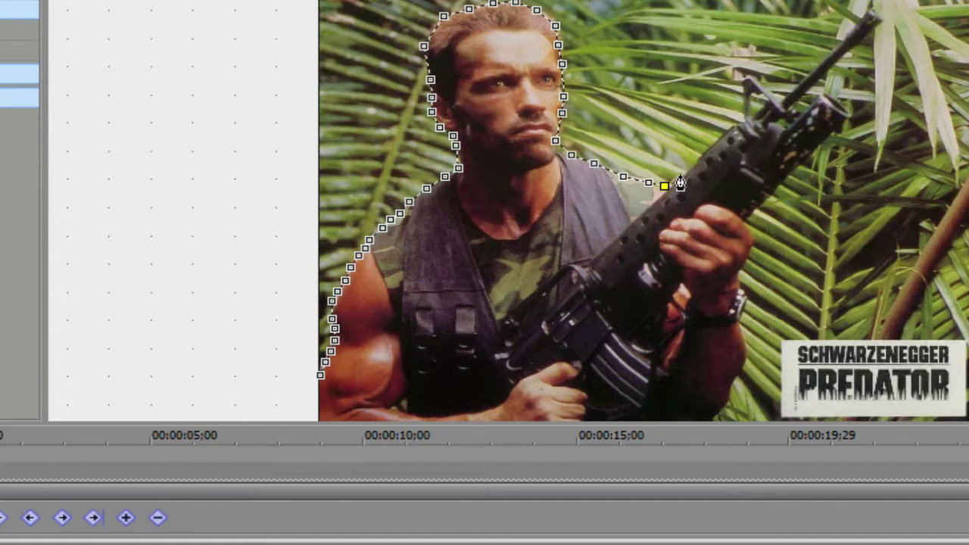
# Trace the mask path up the rifle's perforated handguard and around its raised front sight to the barrel's base.
pyautogui.click(680, 174)
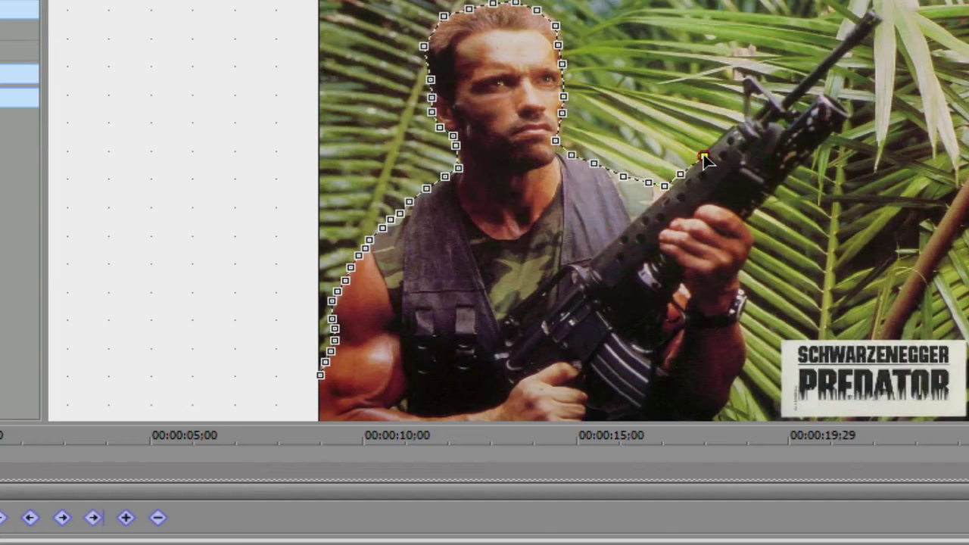
pyautogui.click(750, 120)
pyautogui.click(742, 81)
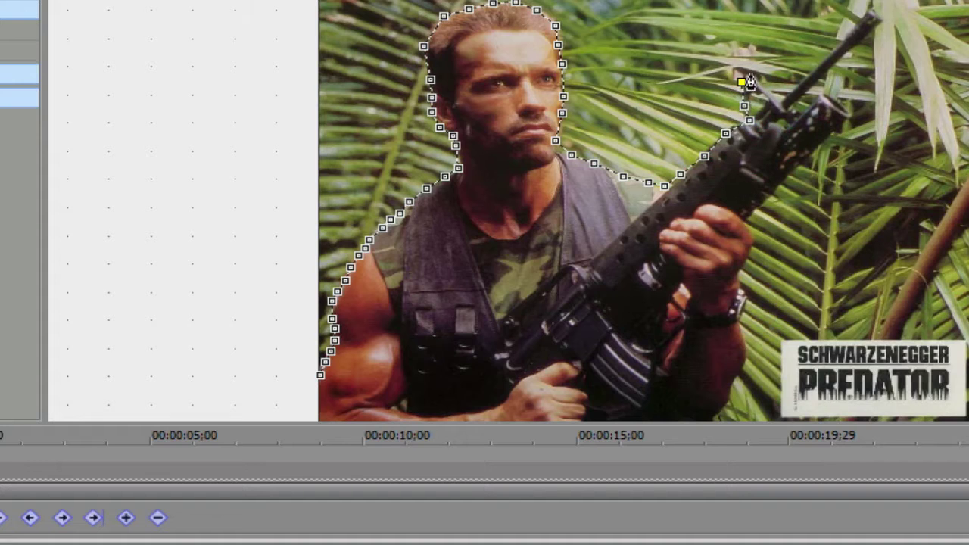
pyautogui.click(746, 72)
pyautogui.click(758, 86)
pyautogui.click(774, 98)
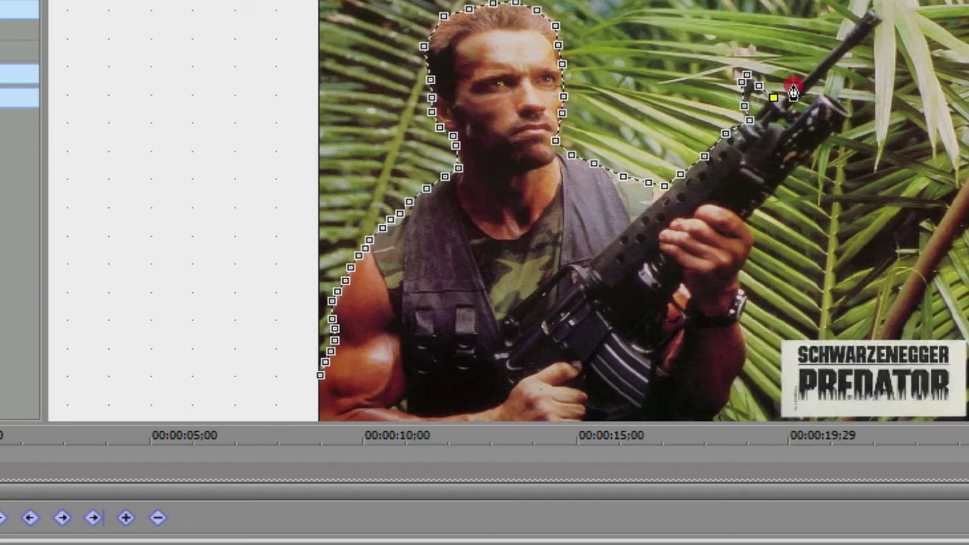
# Carry the mask path along the thin rifle barrel, around its muzzle tip and back down the barrel's other side.
pyautogui.click(793, 85)
pyautogui.click(830, 53)
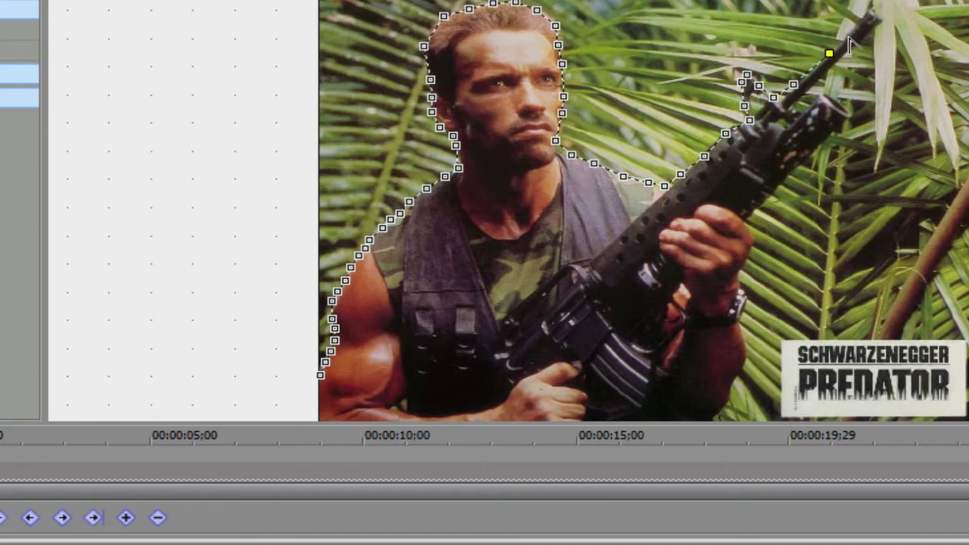
pyautogui.click(867, 13)
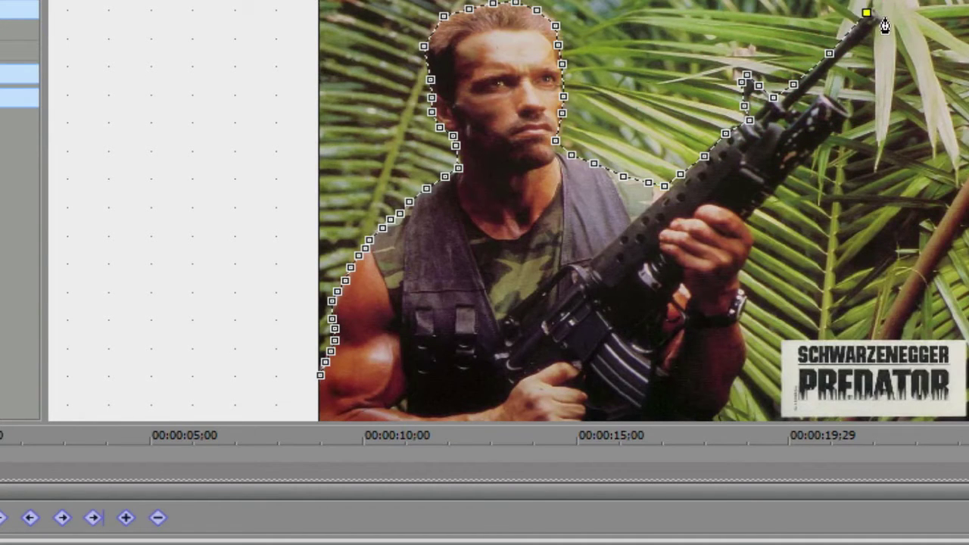
pyautogui.click(884, 17)
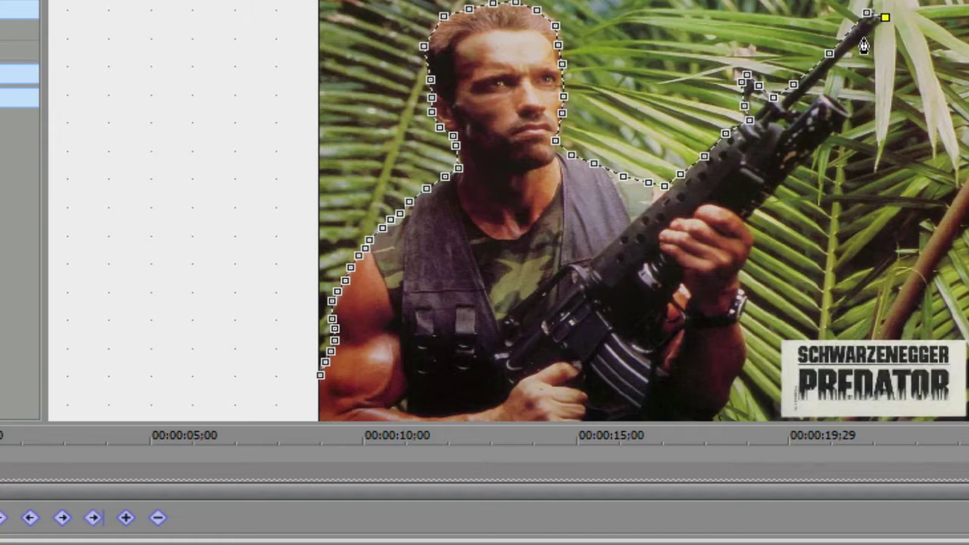
pyautogui.click(863, 38)
pyautogui.click(827, 71)
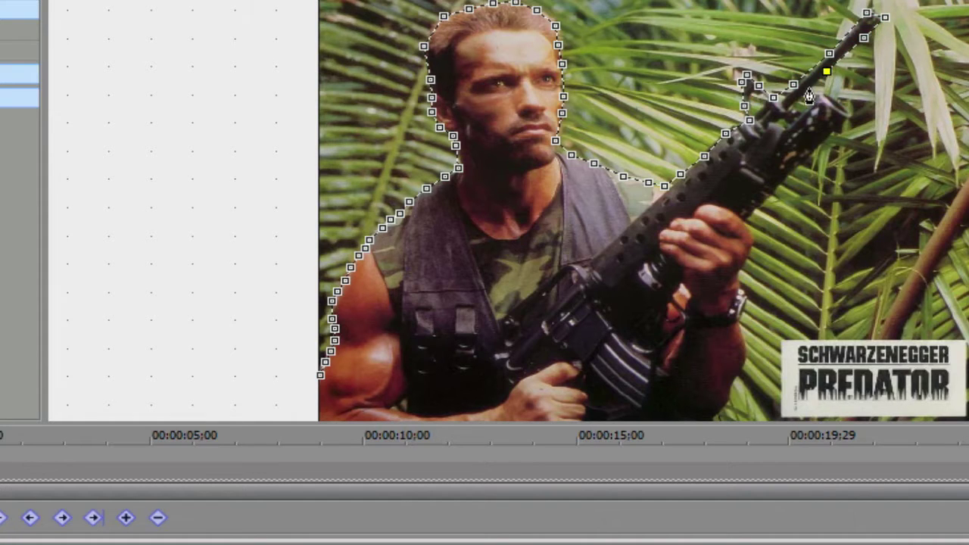
pyautogui.click(806, 88)
# Outline the thicker lower barrel's muzzle with mask anchor points and follow its underside down to the gripping hand.
pyautogui.click(825, 96)
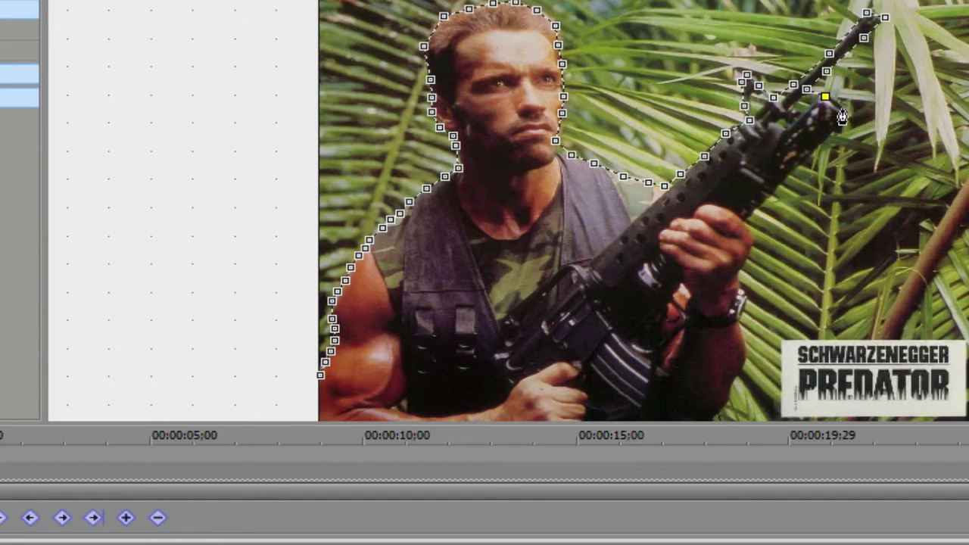
pyautogui.click(843, 109)
pyautogui.click(844, 121)
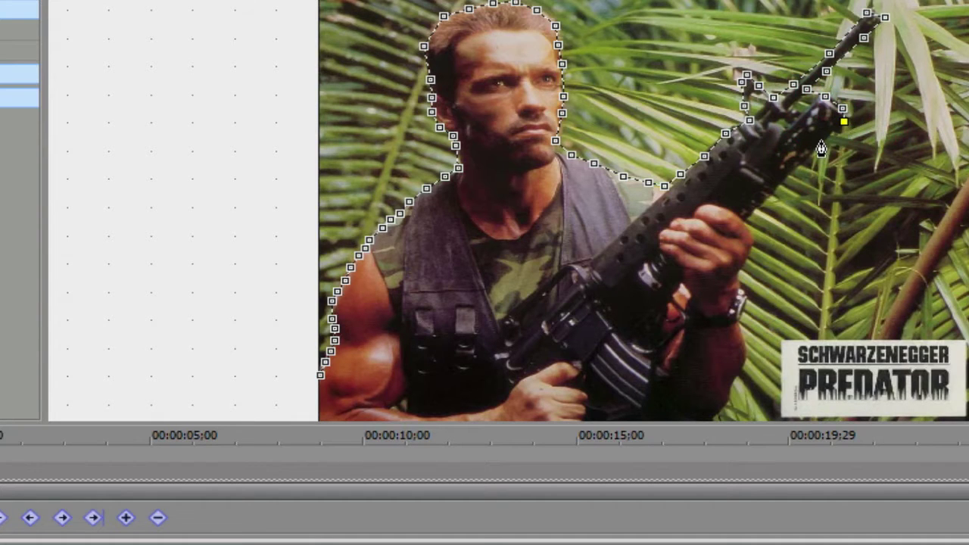
pyautogui.click(786, 180)
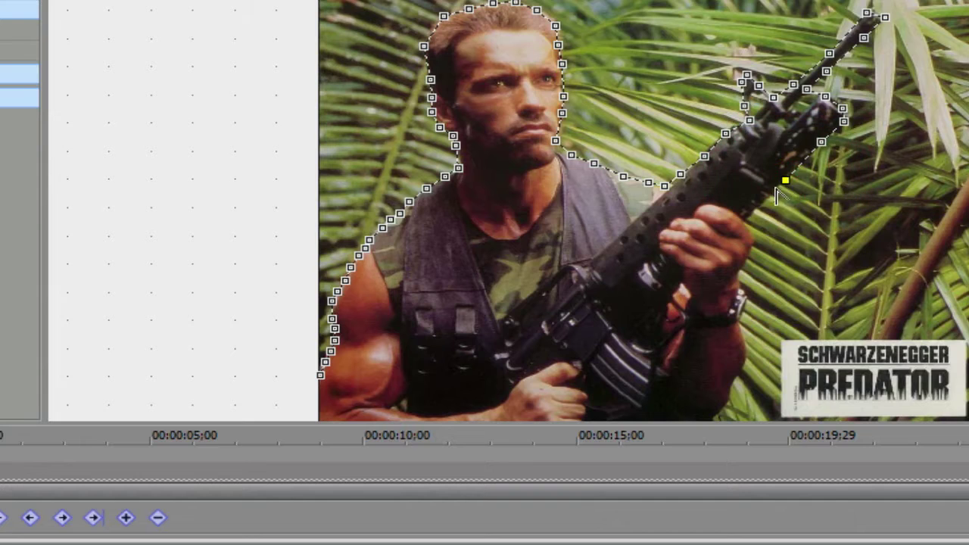
pyautogui.click(765, 203)
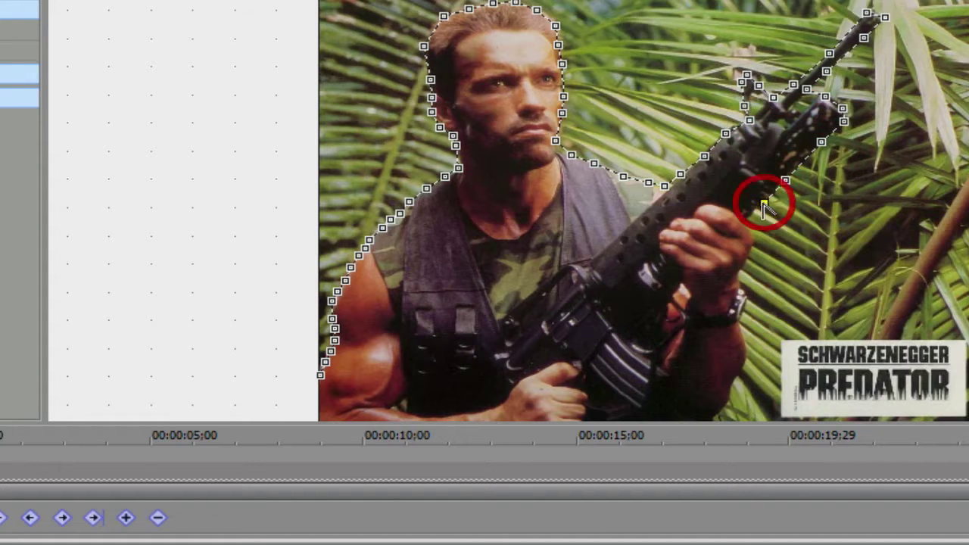
# Continue the mask path along the outer edge of the gripping hand, the wrist and the watch.
pyautogui.click(752, 244)
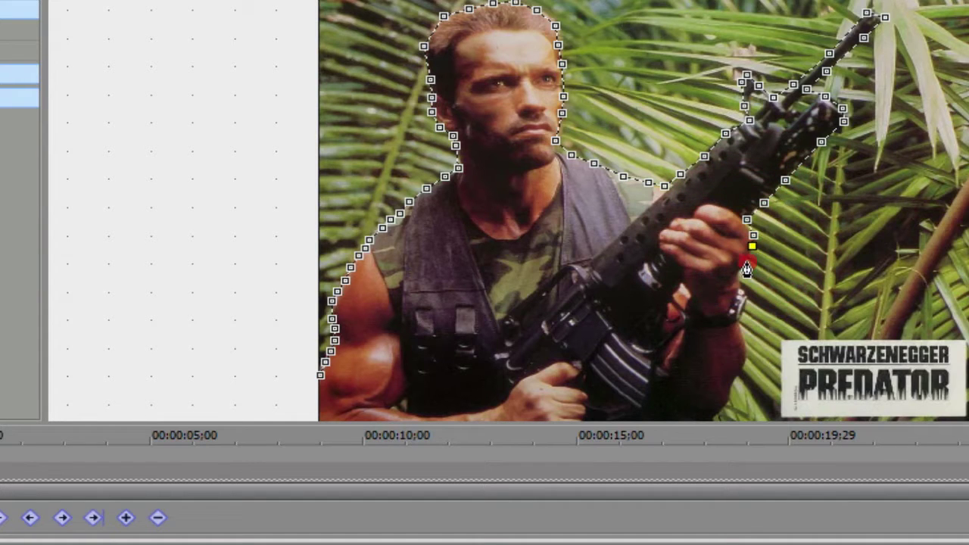
pyautogui.click(747, 263)
pyautogui.click(740, 278)
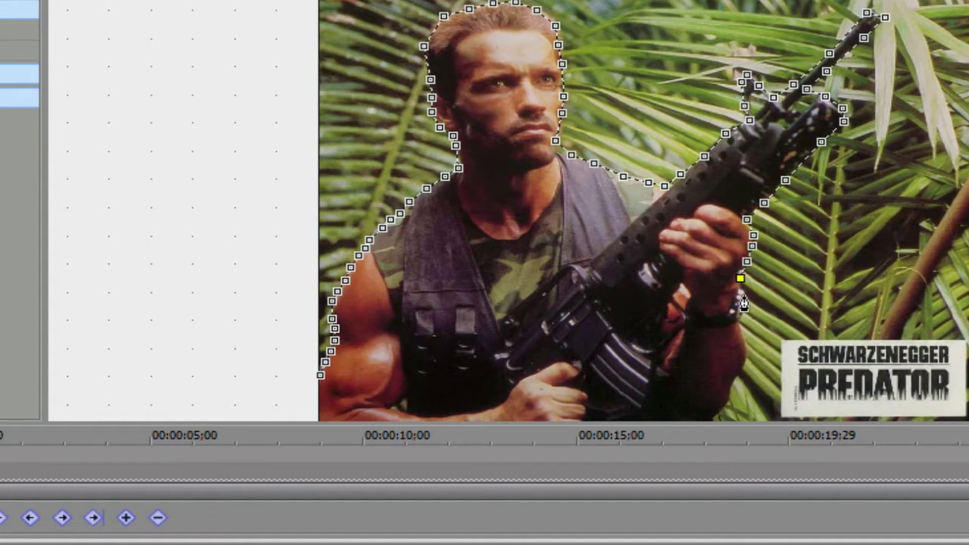
pyautogui.click(745, 296)
pyautogui.click(739, 323)
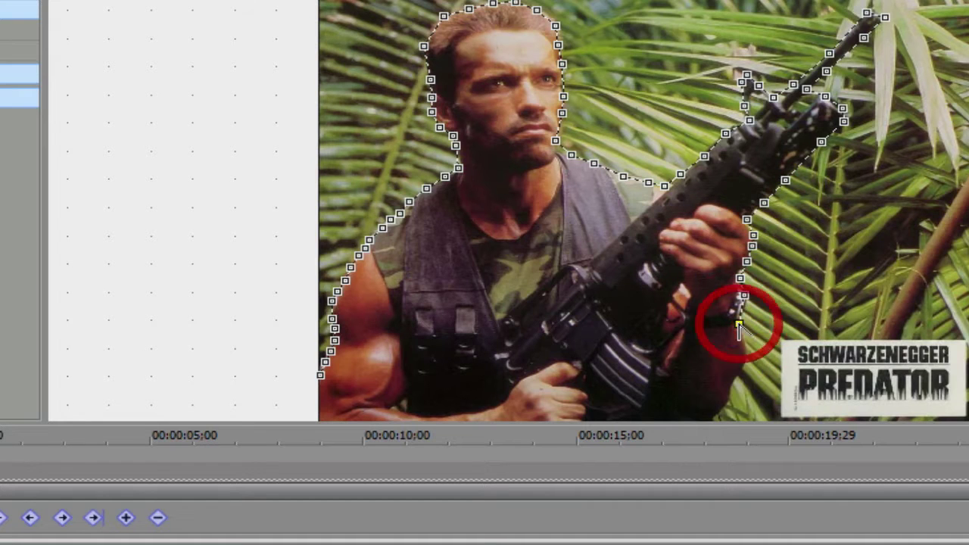
# Trace the mask path down the outer forearm from below the watch to near the picture's bottom edge.
pyautogui.click(746, 343)
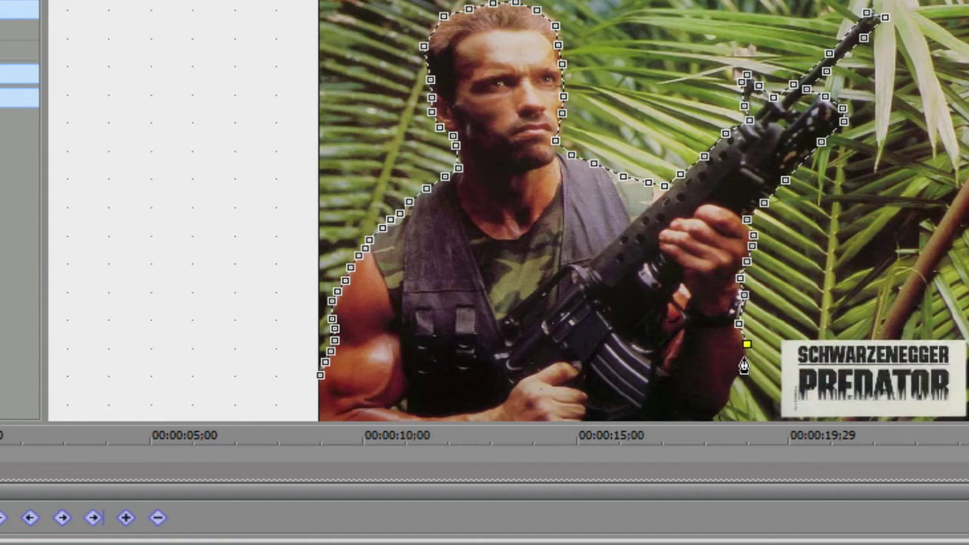
pyautogui.click(738, 375)
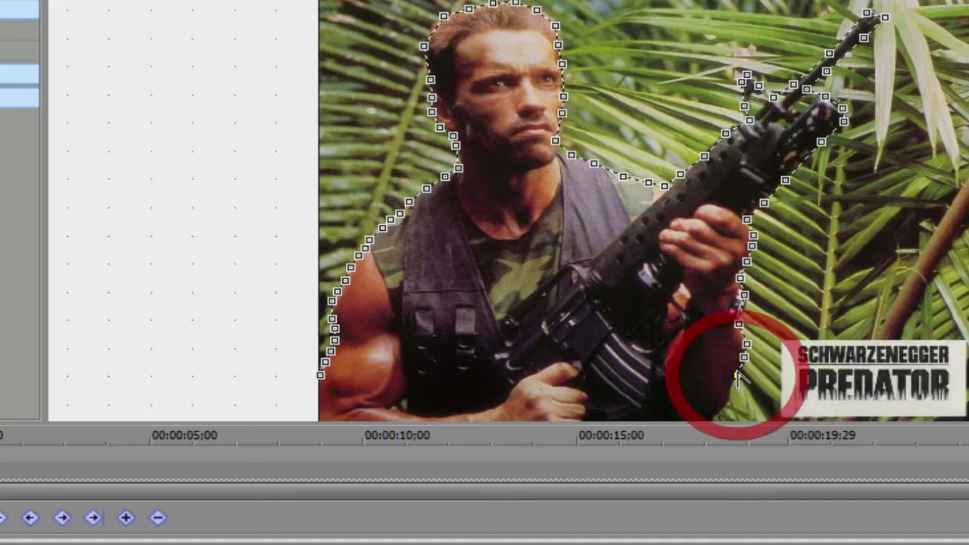
pyautogui.click(730, 387)
pyautogui.click(723, 403)
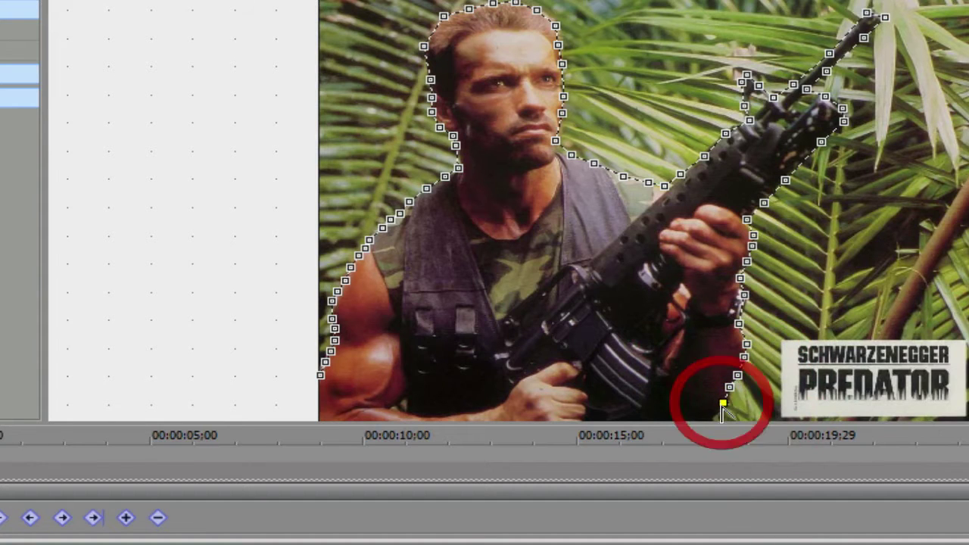
pyautogui.click(714, 415)
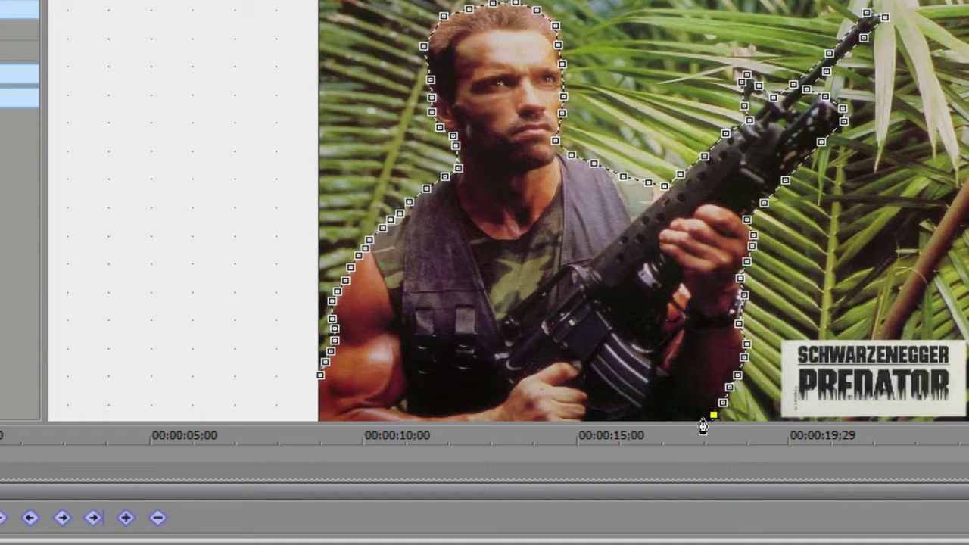
# Run the mask path straight along the picture's bottom edge from the elbow to the picture's lower-left corner.
pyautogui.click(702, 419)
pyautogui.click(324, 421)
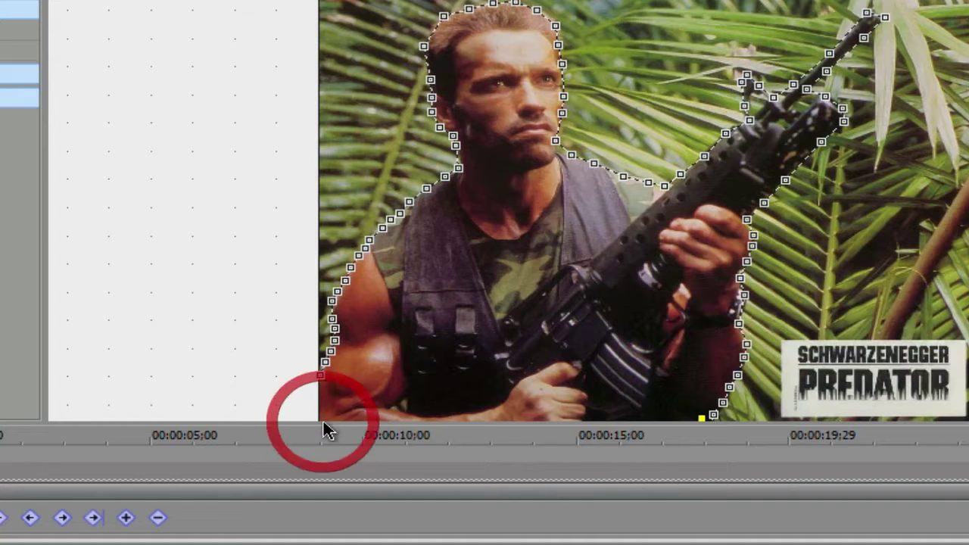
pyautogui.click(327, 417)
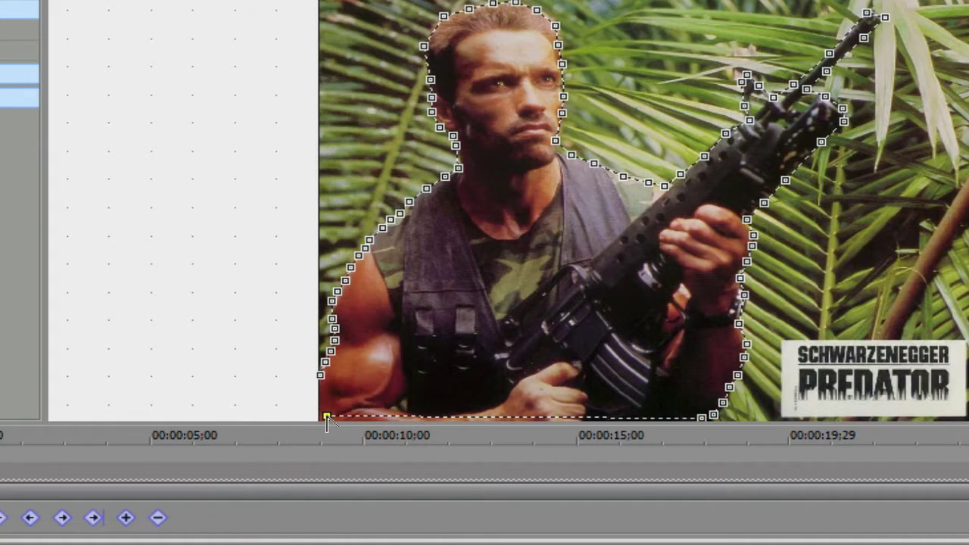
# Close the mask path at its first anchor point on the picture's left edge and bow the lower-left segment outside the picture.
pyautogui.click(320, 385)
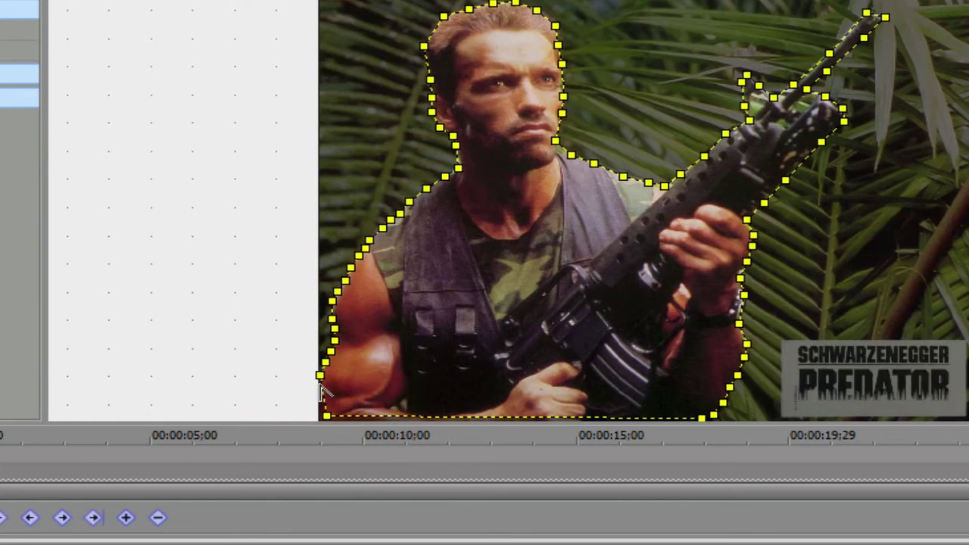
pyautogui.click(357, 413)
pyautogui.click(323, 386)
pyautogui.click(320, 385)
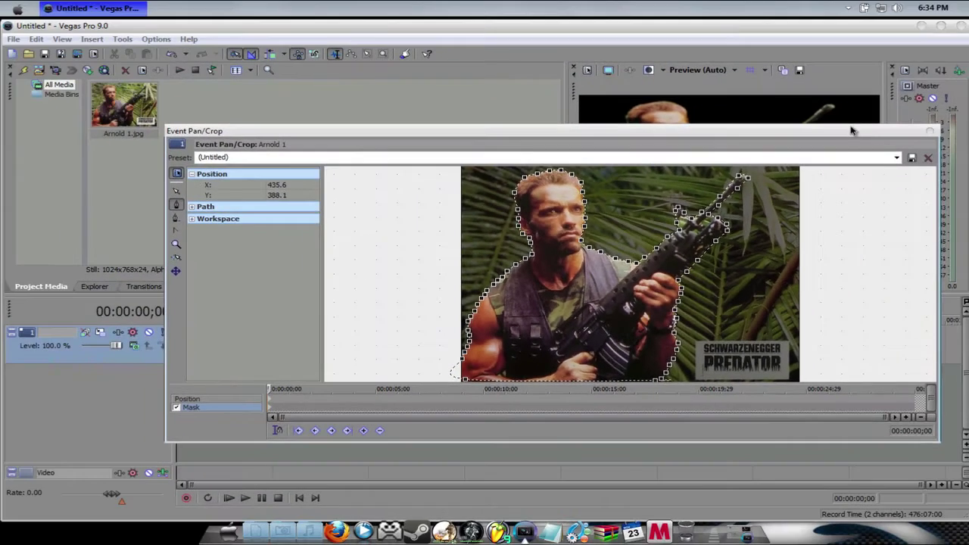
# Check the masked cutout in the video preview and close Event Pan/Crop.
pyautogui.moveTo(848, 128); pyautogui.dragTo(724, 230)
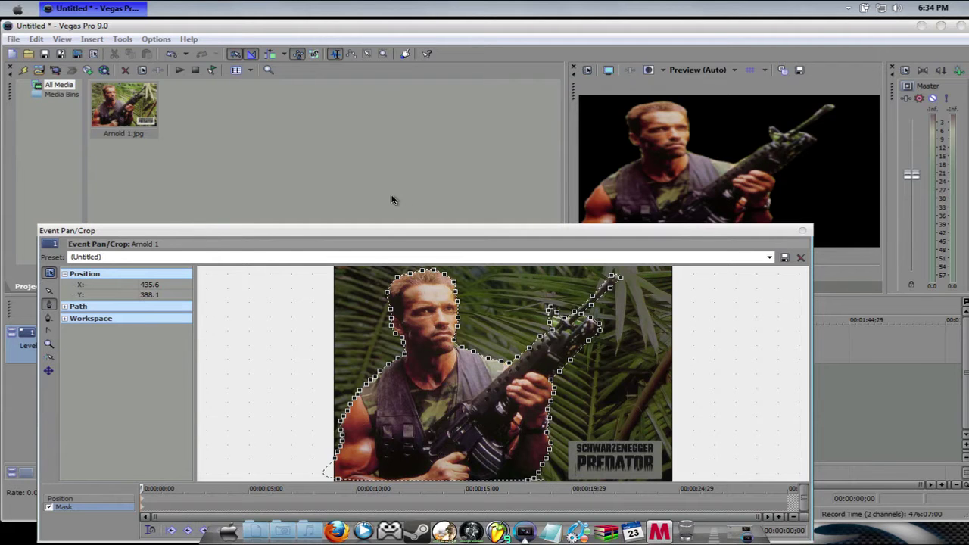
pyautogui.moveTo(246, 234); pyautogui.dragTo(262, 141)
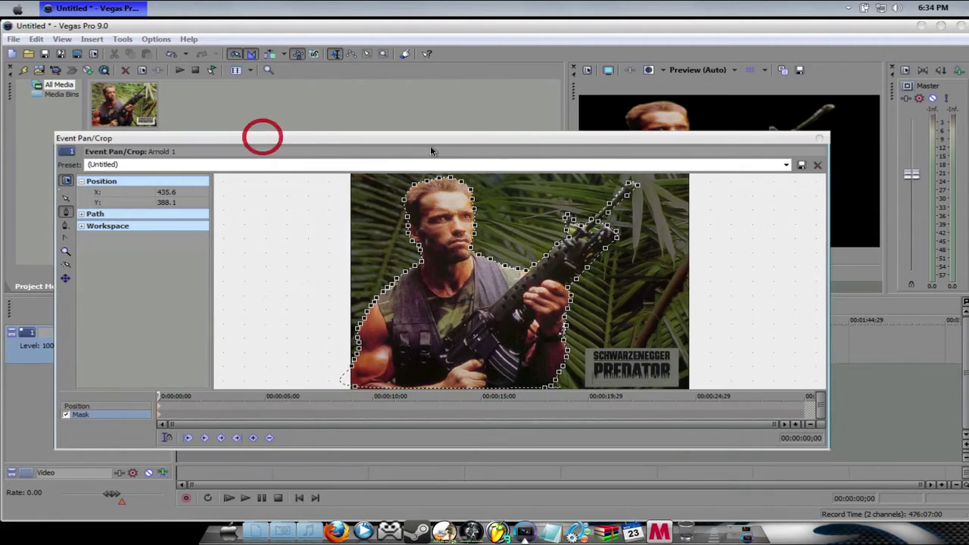
pyautogui.click(819, 140)
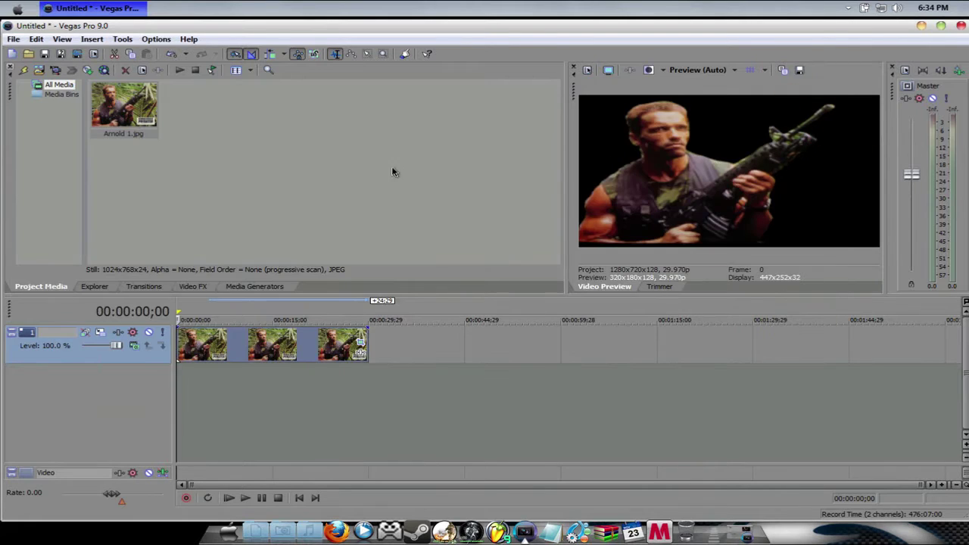
# Reopen Event Pan/Crop for the Arnold 1 event and resize the Position frame to 1,024.0 by 689.9 at 00:00:00;12.
pyautogui.rightClick(239, 340)
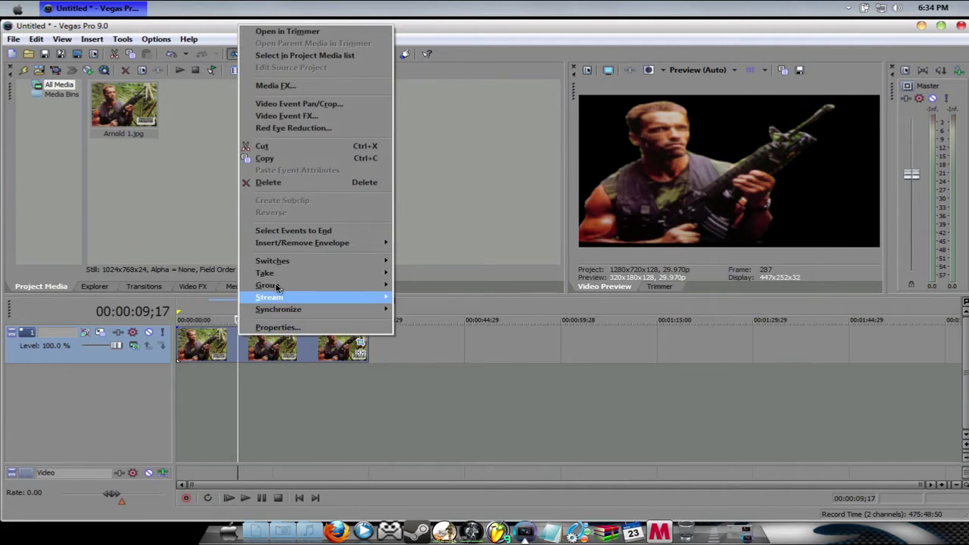
pyautogui.click(302, 106)
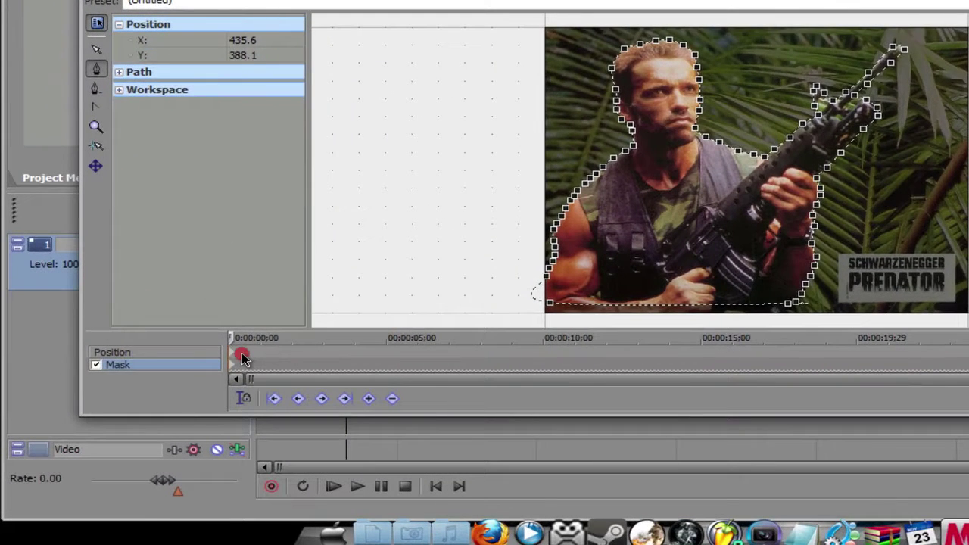
pyautogui.click(166, 408)
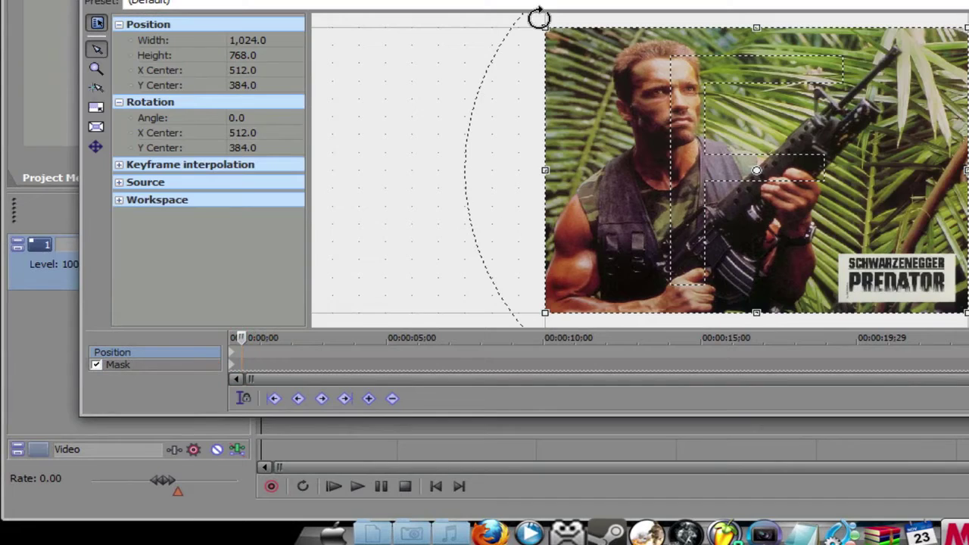
pyautogui.moveTo(544, 24); pyautogui.dragTo(547, 29)
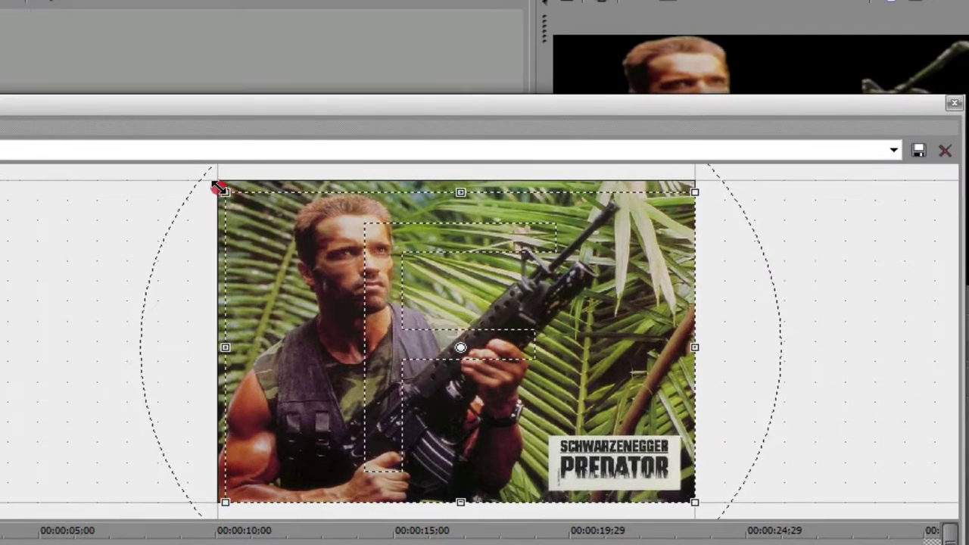
pyautogui.moveTo(303, 110); pyautogui.dragTo(318, 231)
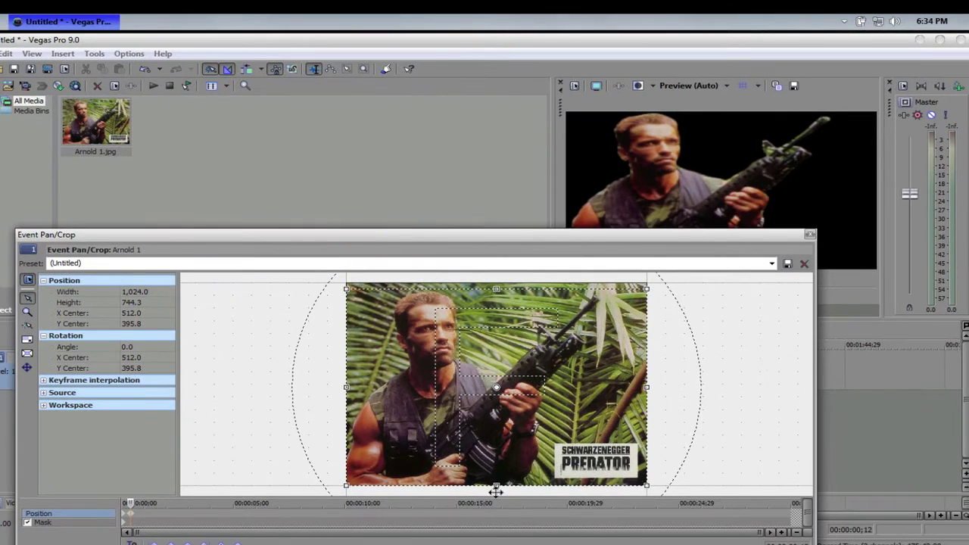
pyautogui.moveTo(497, 489); pyautogui.dragTo(497, 471)
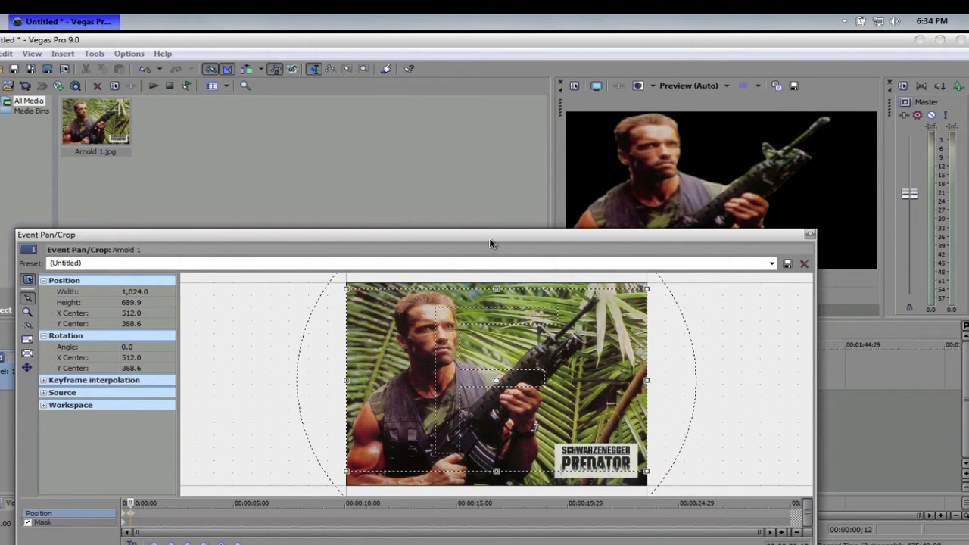
pyautogui.moveTo(493, 240); pyautogui.dragTo(496, 283)
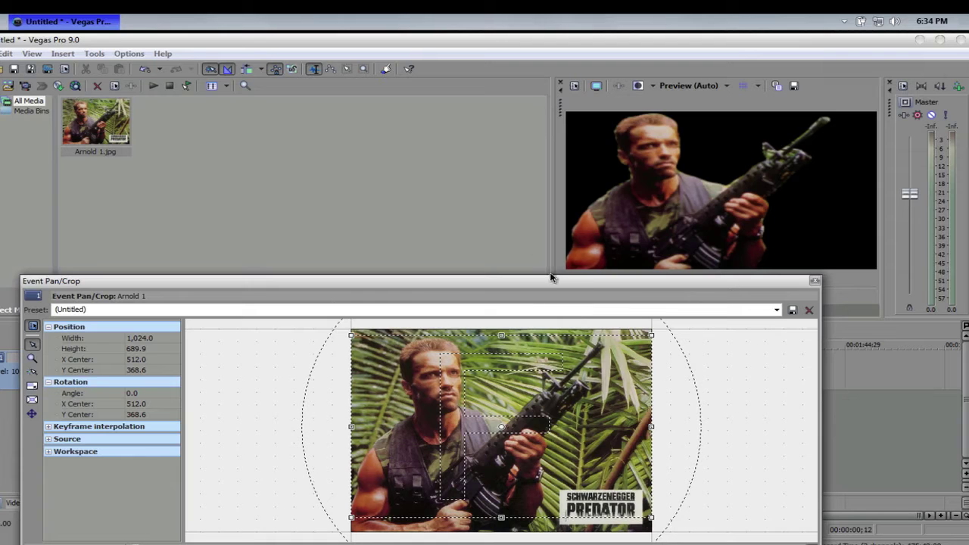
pyautogui.moveTo(581, 286); pyautogui.dragTo(545, 196)
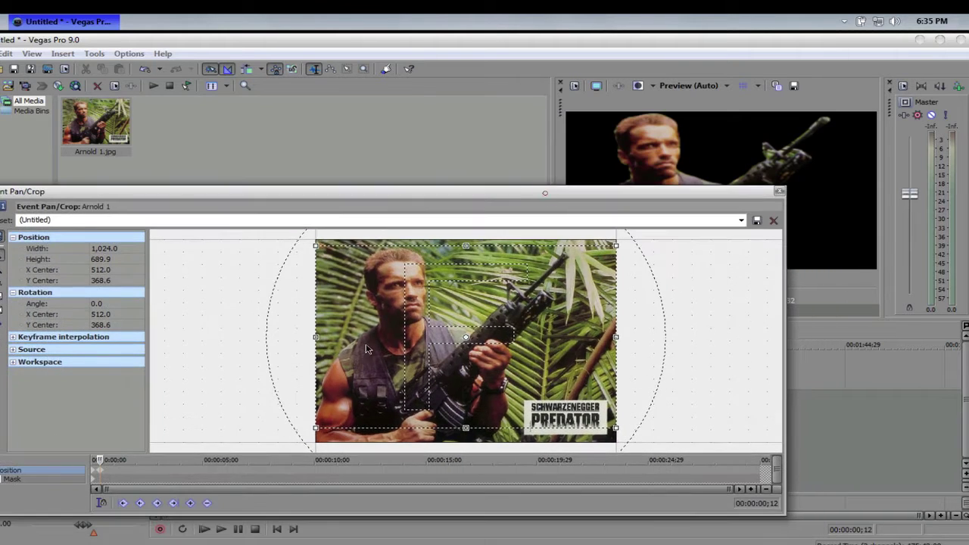
# Add Position keyframes with the frame reduced to 716.4 by 484.0 near 4 seconds and enlarged to 872.6 by 678.1 at 00:00:10;05.
pyautogui.click(182, 469)
pyautogui.moveTo(609, 423); pyautogui.dragTo(526, 374)
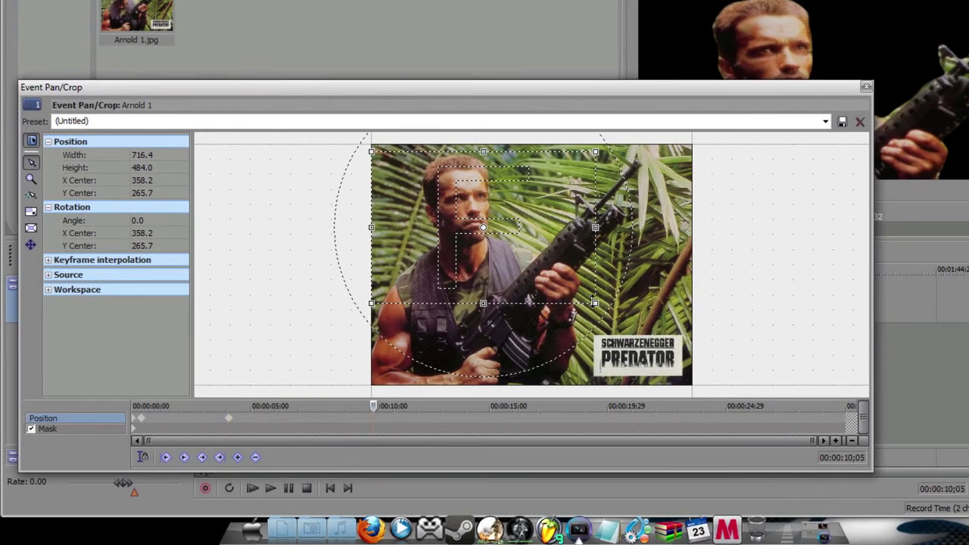
pyautogui.moveTo(594, 301); pyautogui.dragTo(645, 365)
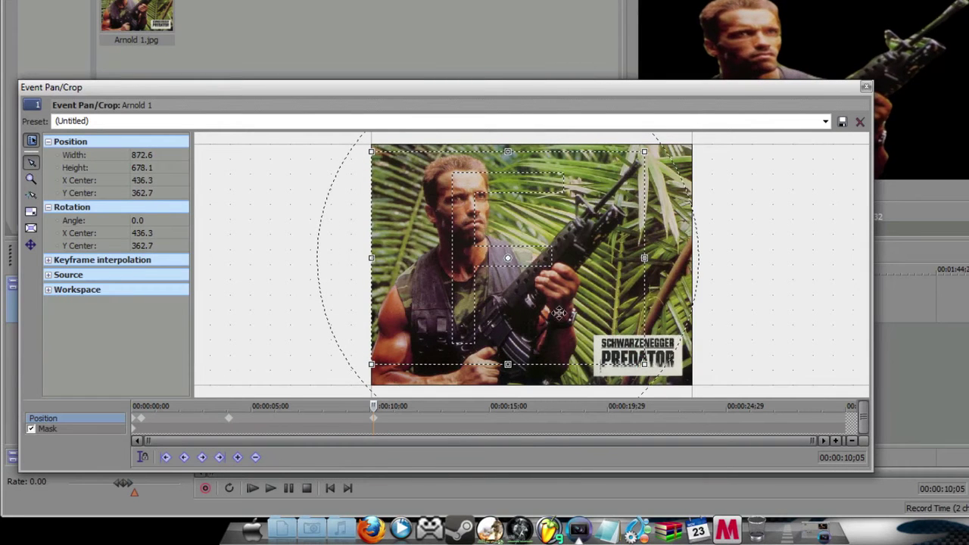
# Add Position keyframes rotating the frame to 18.4 at 00:00:06;29 and -19.3 at 00:00:08;04, and close Event Pan/Crop.
pyautogui.click(297, 418)
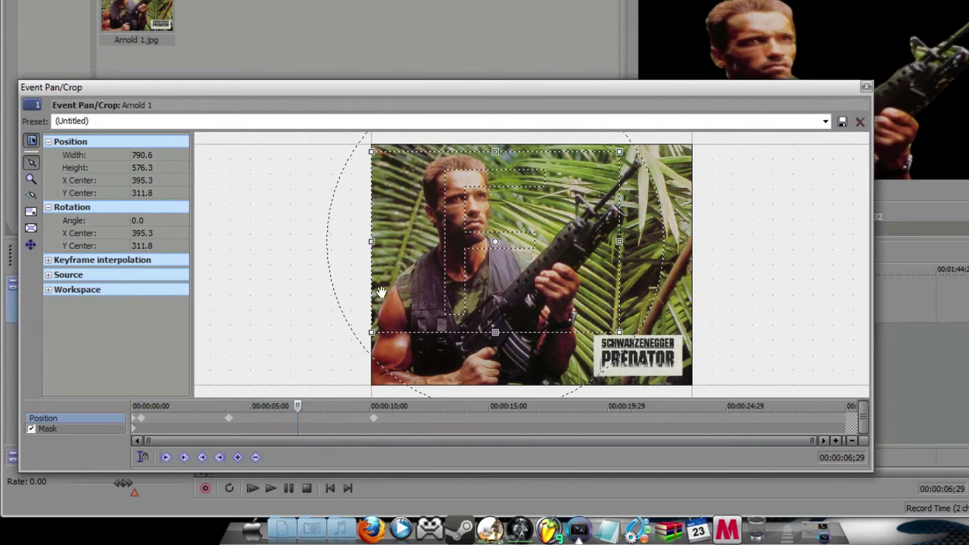
pyautogui.moveTo(356, 198); pyautogui.dragTo(396, 168)
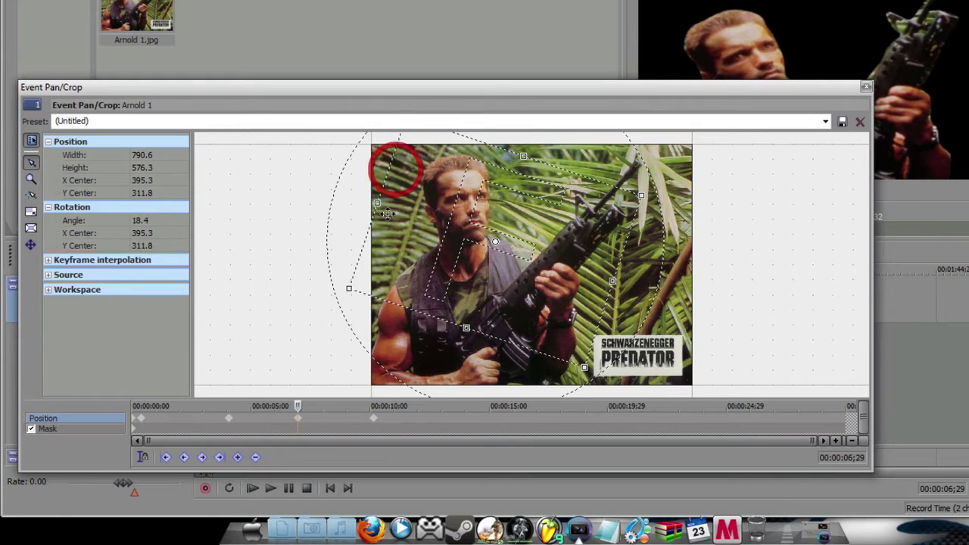
pyautogui.click(326, 420)
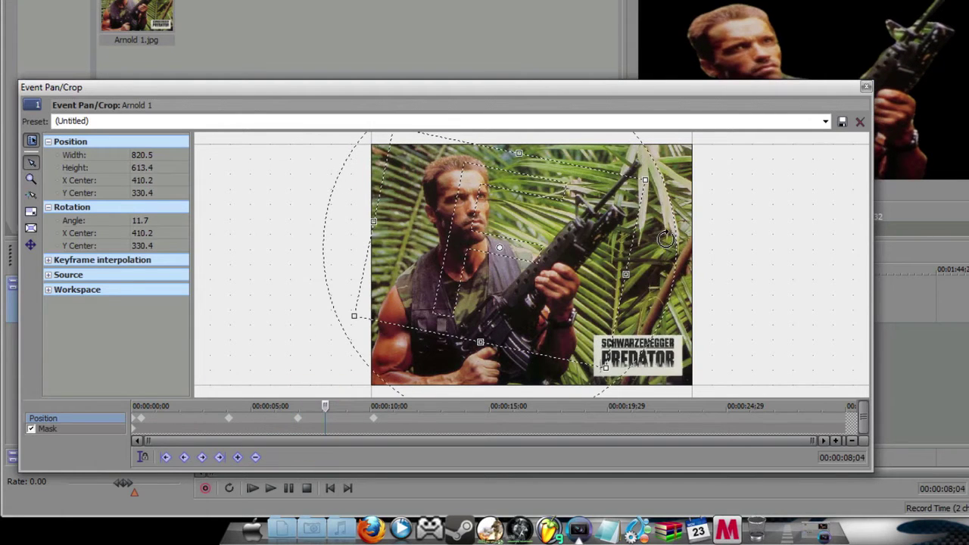
pyautogui.moveTo(666, 239); pyautogui.dragTo(628, 177)
pyautogui.moveTo(641, 85); pyautogui.dragTo(627, 100)
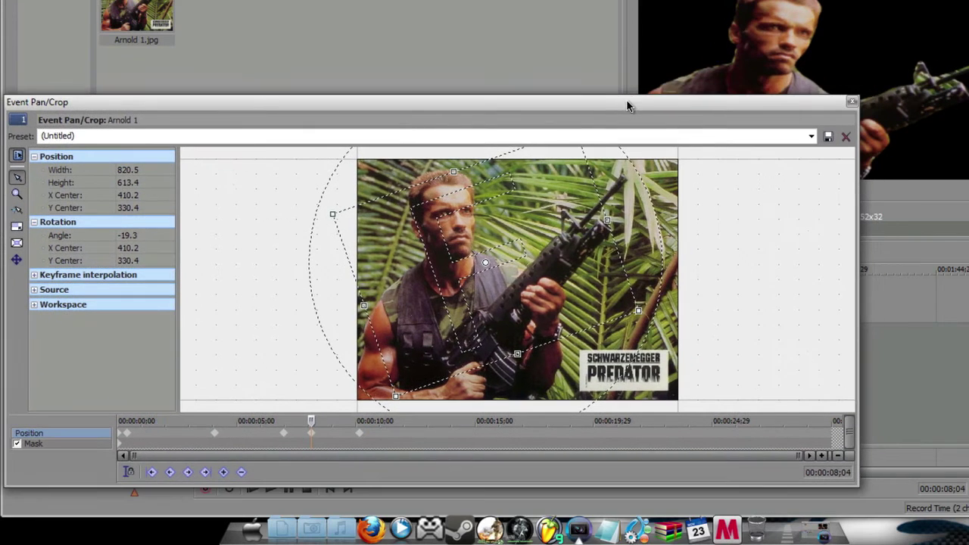
pyautogui.click(336, 438)
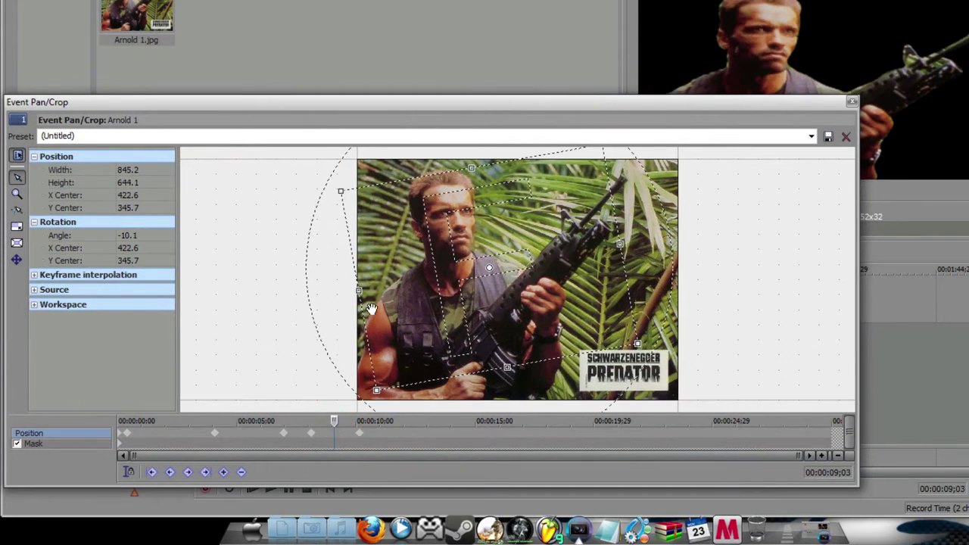
pyautogui.click(851, 102)
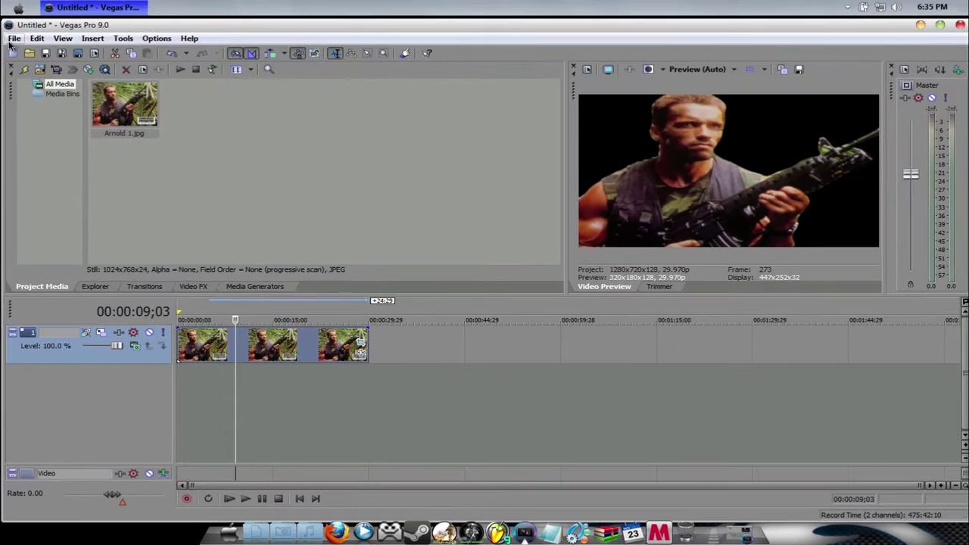
# Import the video Dollhouse 01x10 - Haunted.avi and place it on the timeline after the picture event.
pyautogui.click(14, 37)
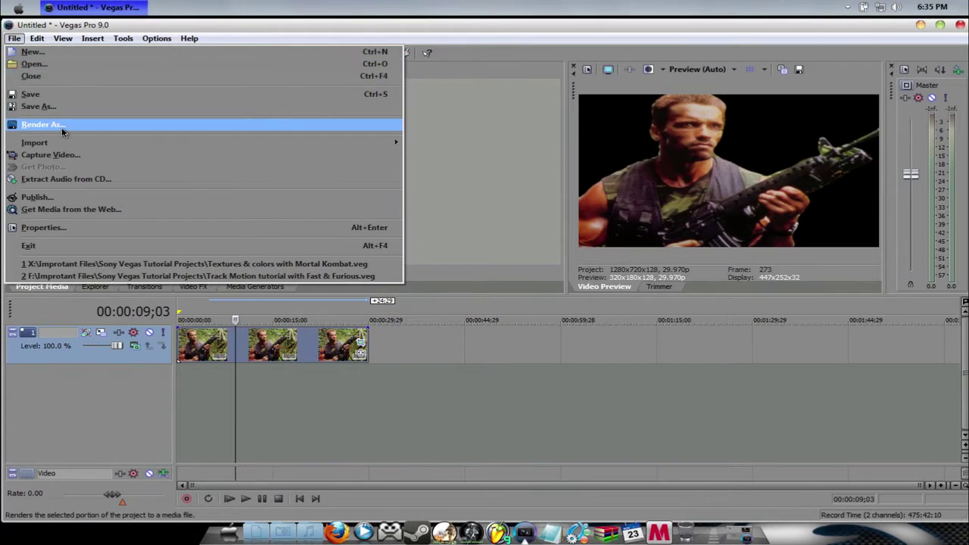
pyautogui.moveTo(55, 146)
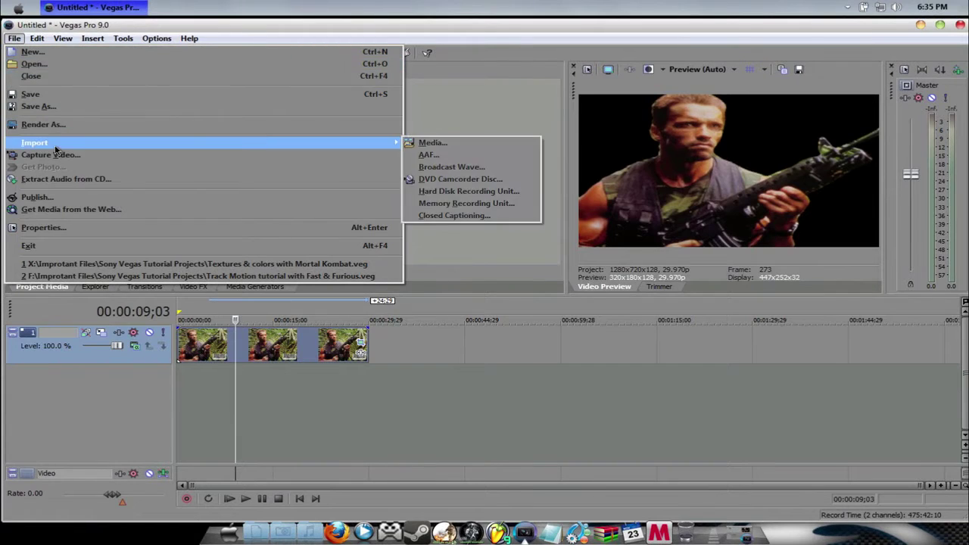
pyautogui.click(421, 144)
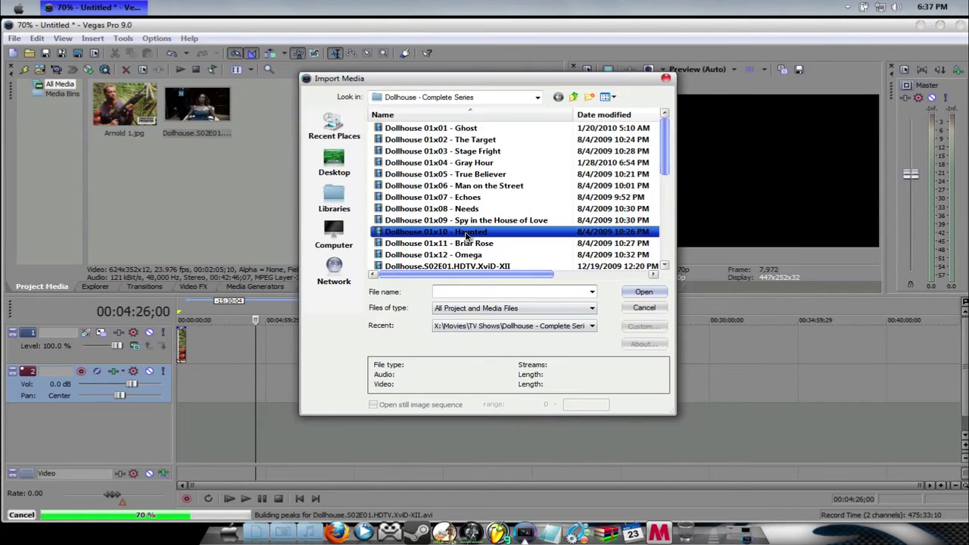
pyautogui.doubleClick(466, 233)
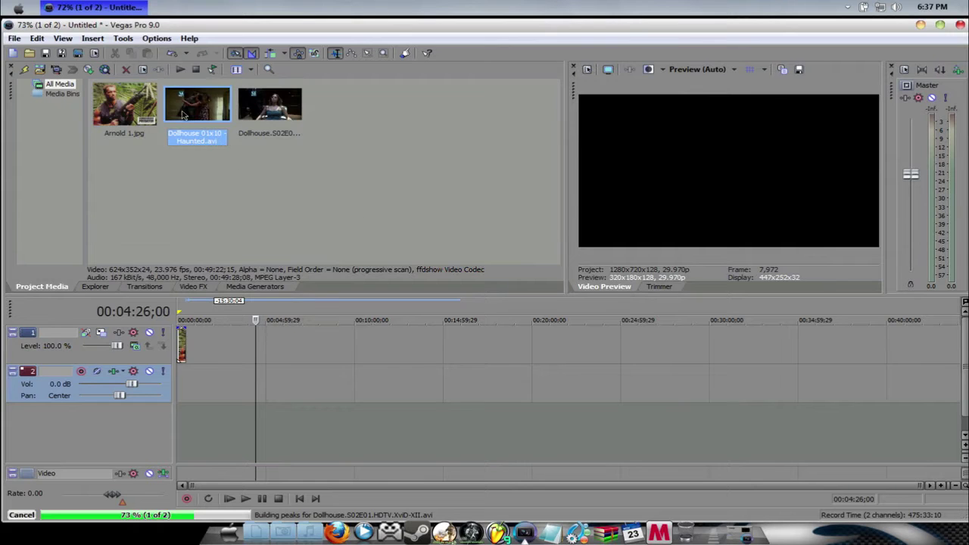
pyautogui.moveTo(237, 246); pyautogui.dragTo(220, 345)
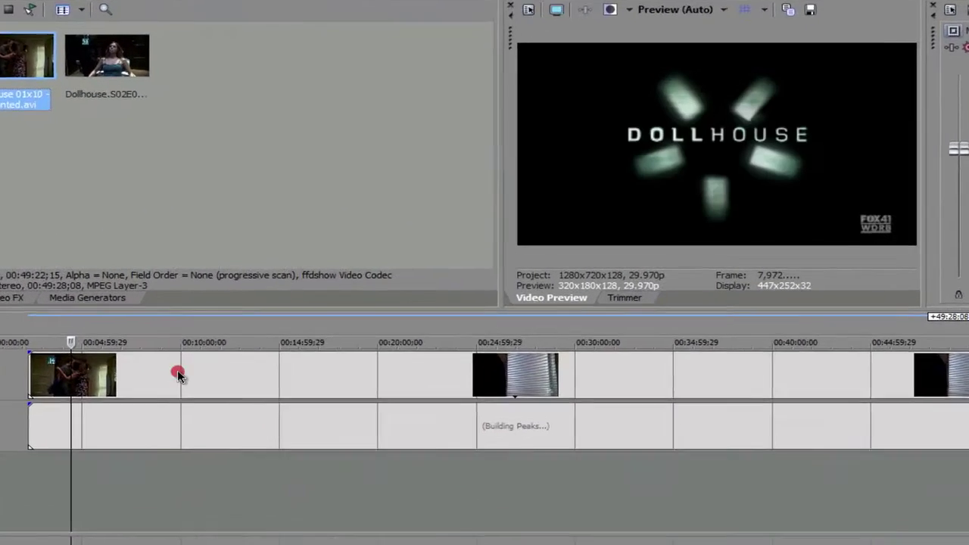
# Split the Dollhouse clip near 00:10:00 and cut away the part before the split.
pyautogui.click(324, 346)
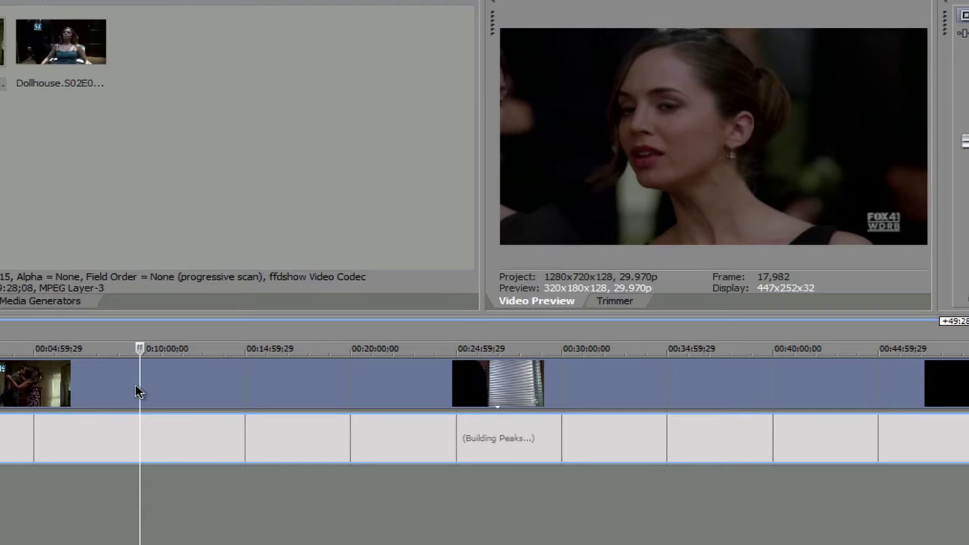
pyautogui.press('s')
pyautogui.rightClick(106, 385)
pyautogui.click(137, 115)
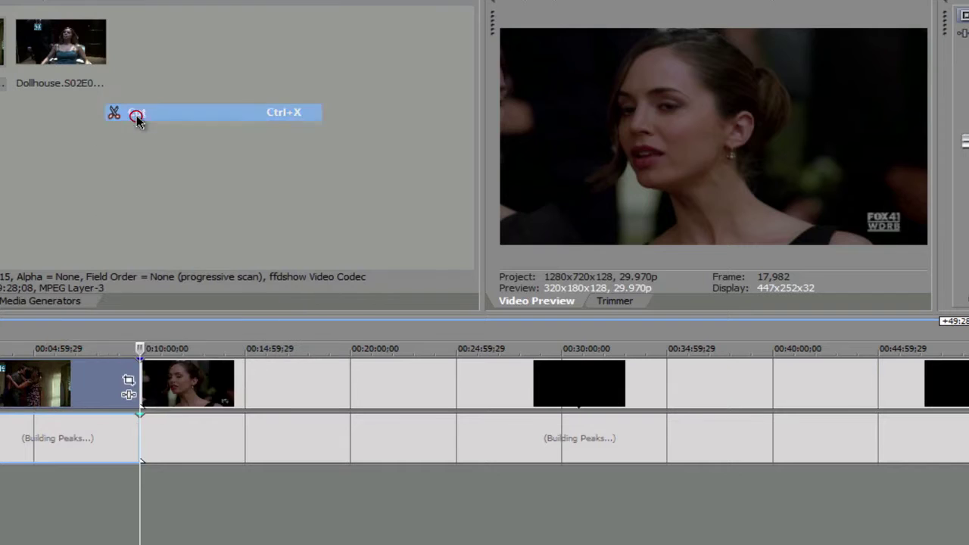
# Split the remaining Dollhouse clip at frame 19,717 and cut away everything after the split.
pyautogui.click(157, 388)
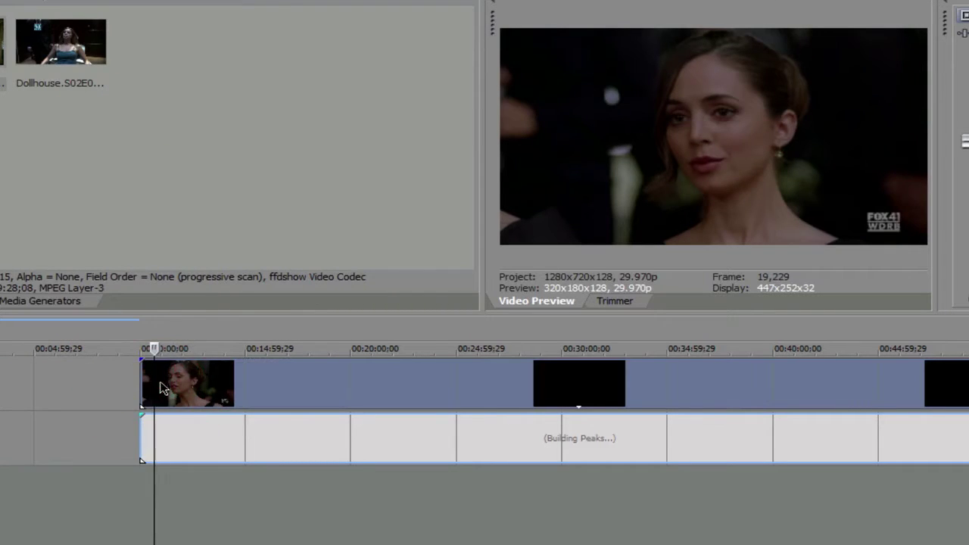
pyautogui.click(160, 384)
pyautogui.press('s')
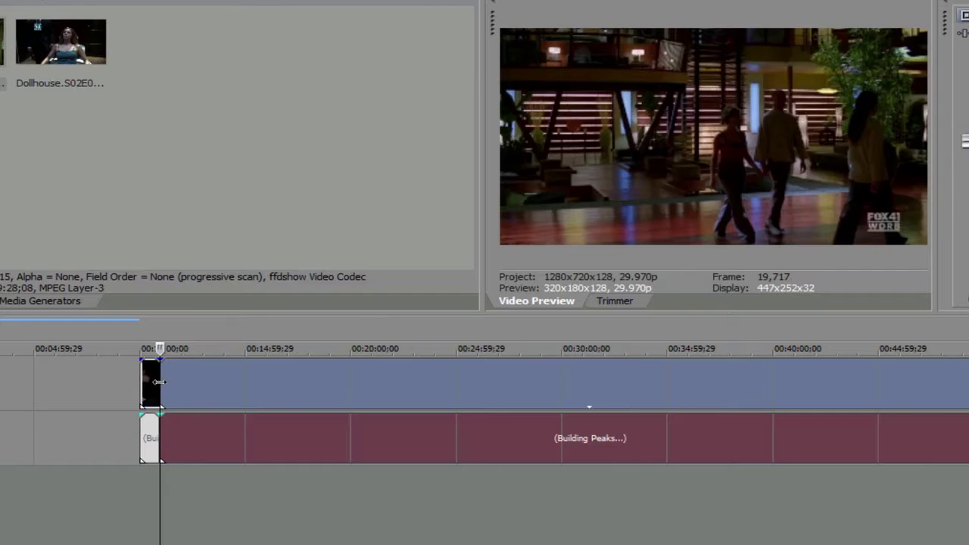
pyautogui.rightClick(188, 387)
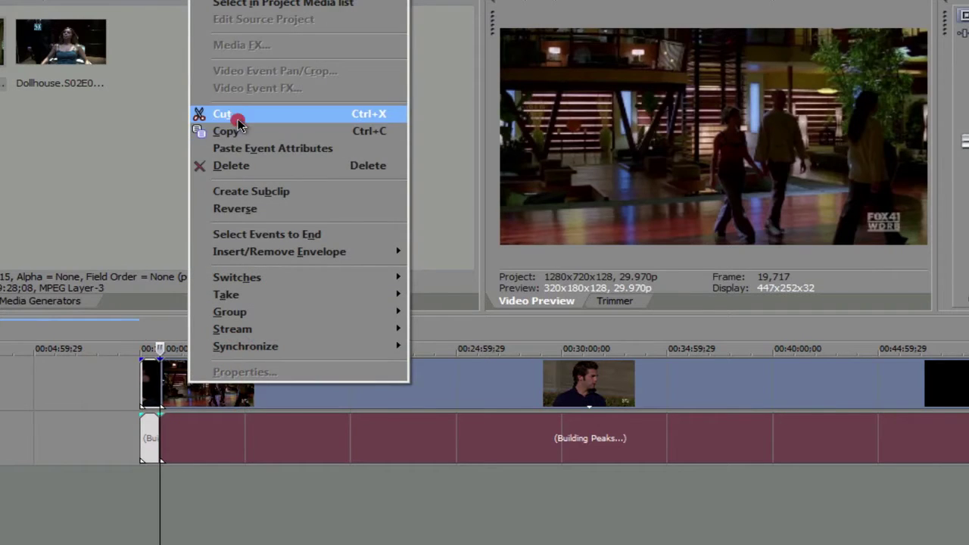
pyautogui.click(238, 121)
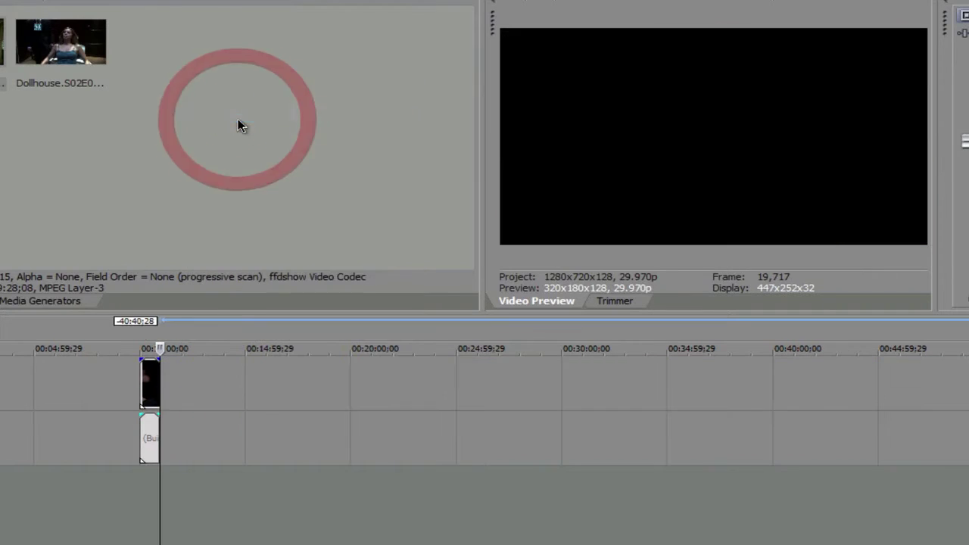
# Remove the short Dollhouse clip's audio event from its group.
pyautogui.rightClick(151, 435)
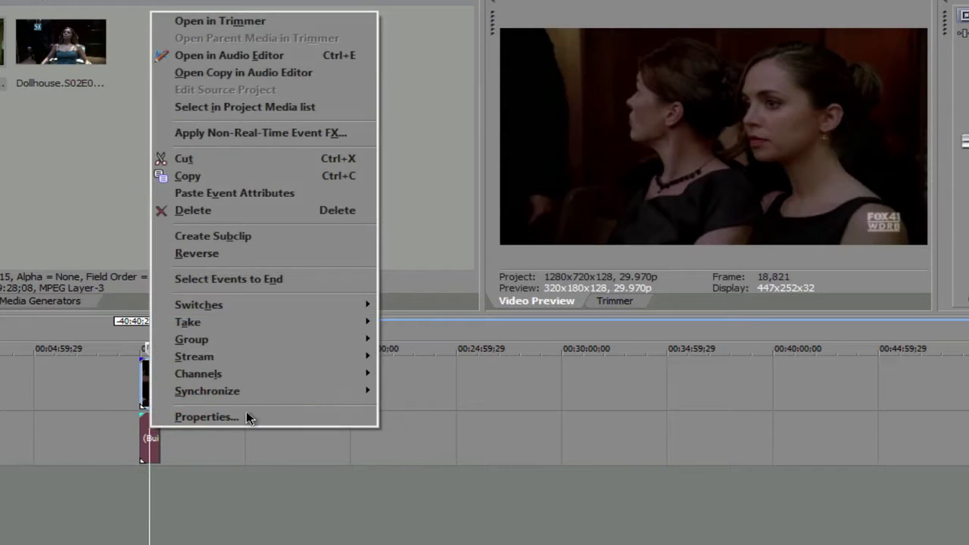
pyautogui.moveTo(221, 325)
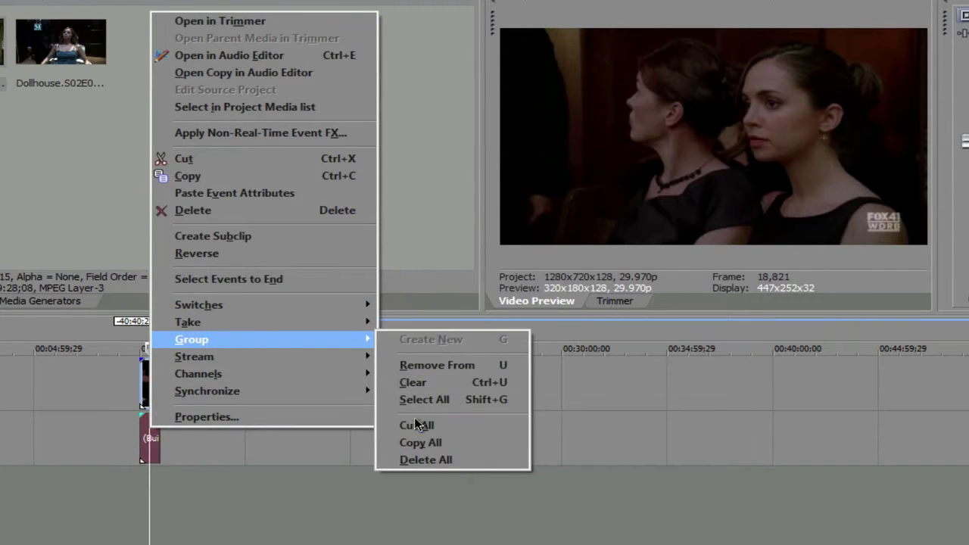
pyautogui.click(413, 364)
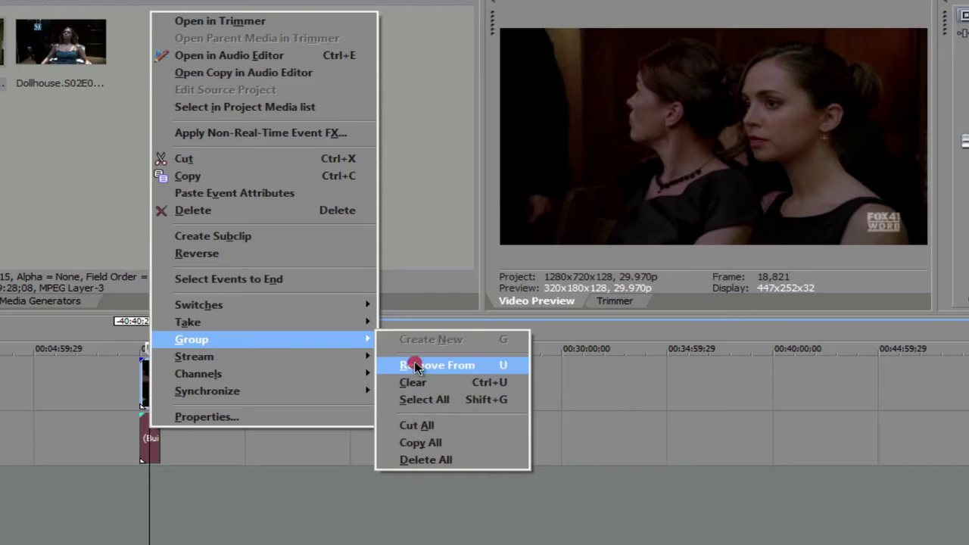
# Pull the ungrouped Dollhouse audio event away from its video and cut it from the audio track.
pyautogui.click(177, 430)
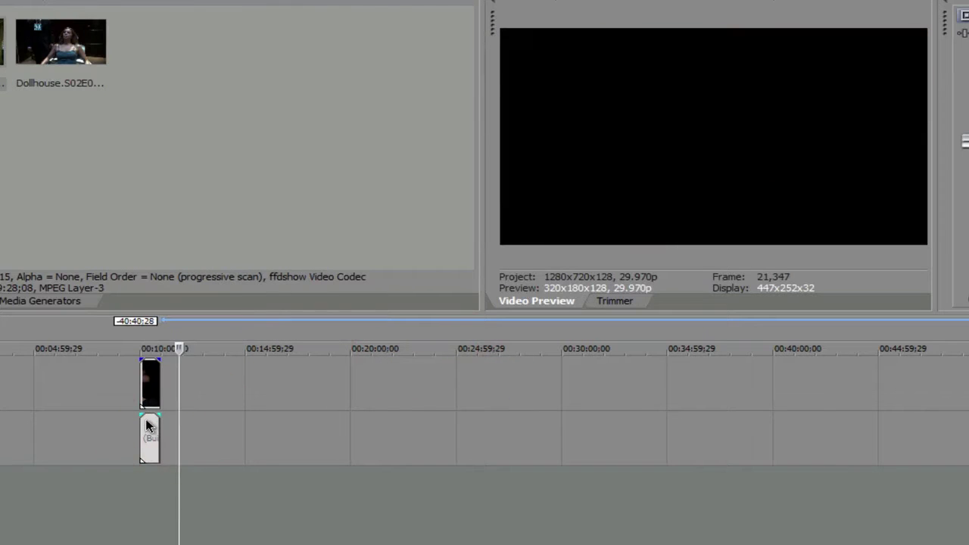
pyautogui.moveTo(149, 429); pyautogui.dragTo(170, 429)
pyautogui.rightClick(171, 424)
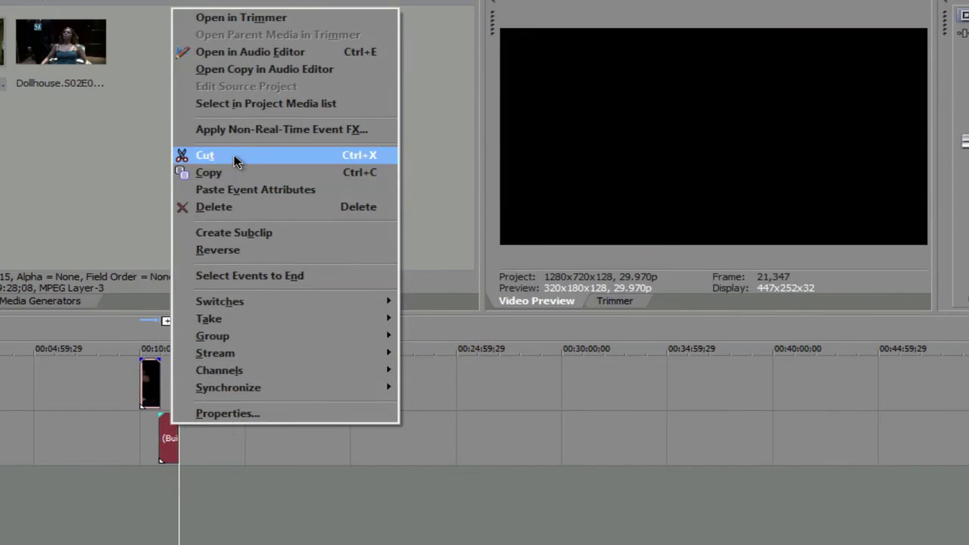
pyautogui.click(233, 156)
# Move the Dollhouse video event back along track 1 so it starts just after the Arnold picture event.
pyautogui.moveTo(148, 382); pyautogui.dragTo(15, 381)
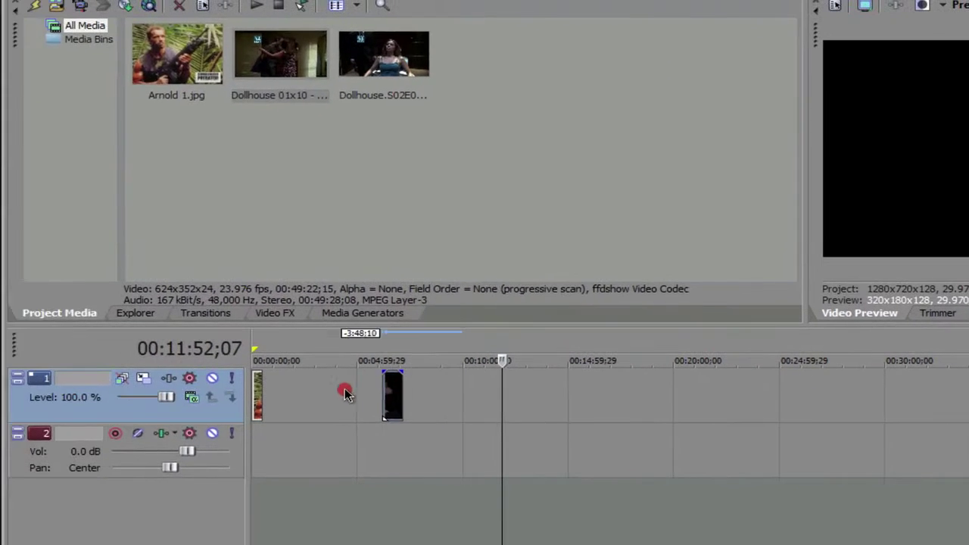
pyautogui.moveTo(341, 399); pyautogui.dragTo(285, 392)
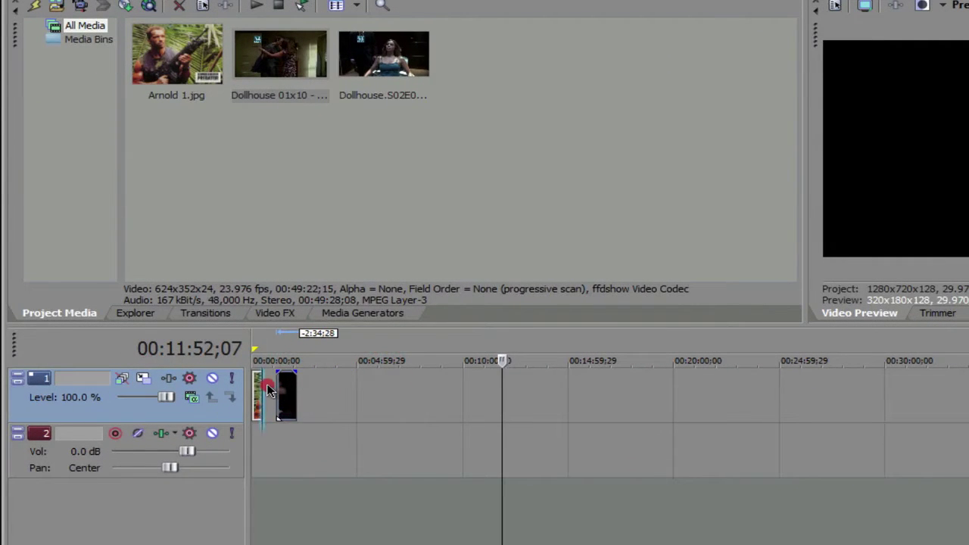
pyautogui.click(269, 384)
pyautogui.press('Up')
pyautogui.press('Up')
pyautogui.press('Up')
pyautogui.press('Up')
pyautogui.press('Up')
pyautogui.press('Up')
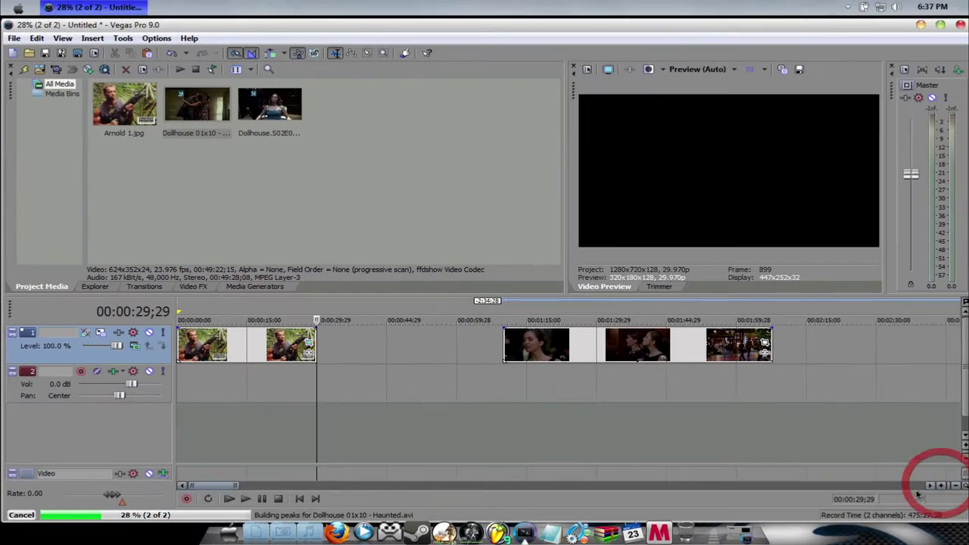
pyautogui.moveTo(548, 357); pyautogui.dragTo(326, 344)
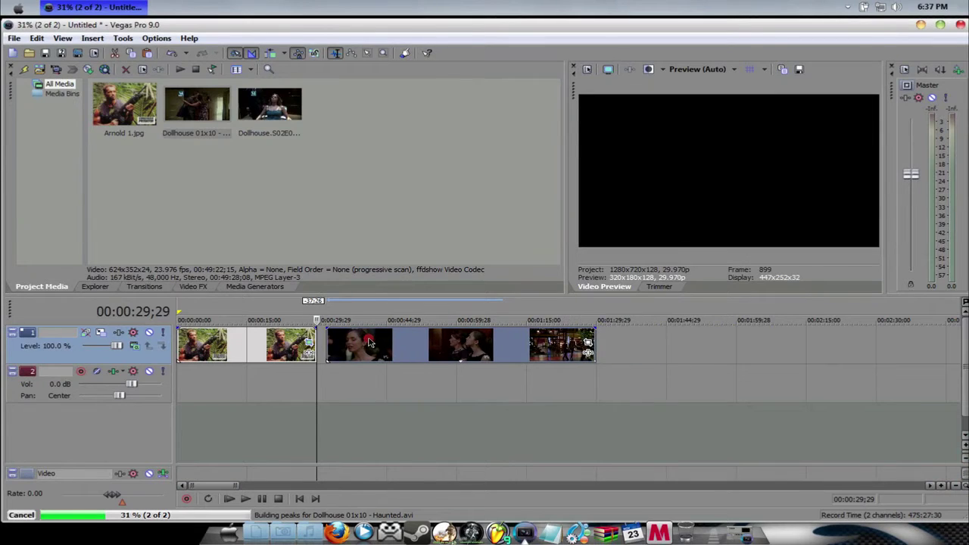
# Split the Dollhouse clip at 00:00:39;03 and cut away everything after the split.
pyautogui.click(941, 486)
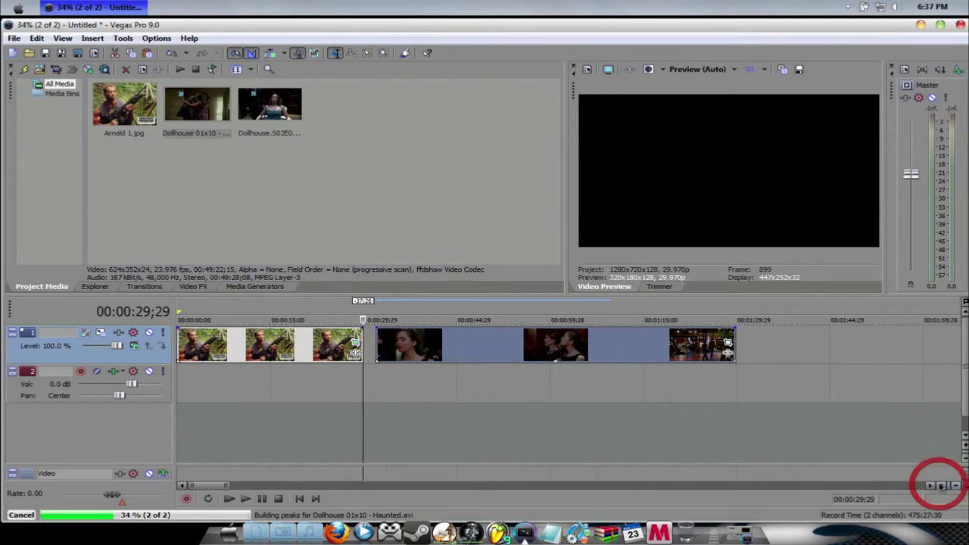
pyautogui.click(462, 356)
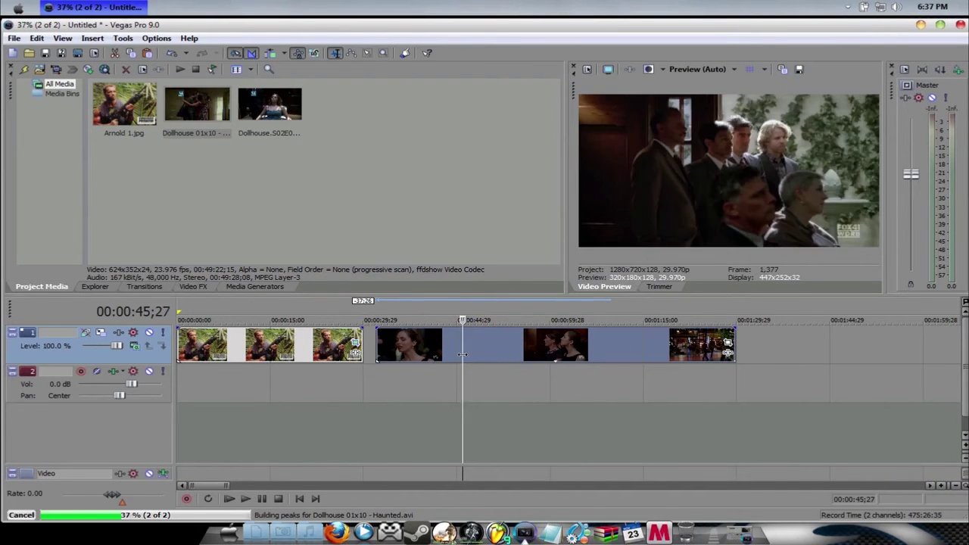
pyautogui.click(448, 352)
pyautogui.click(420, 351)
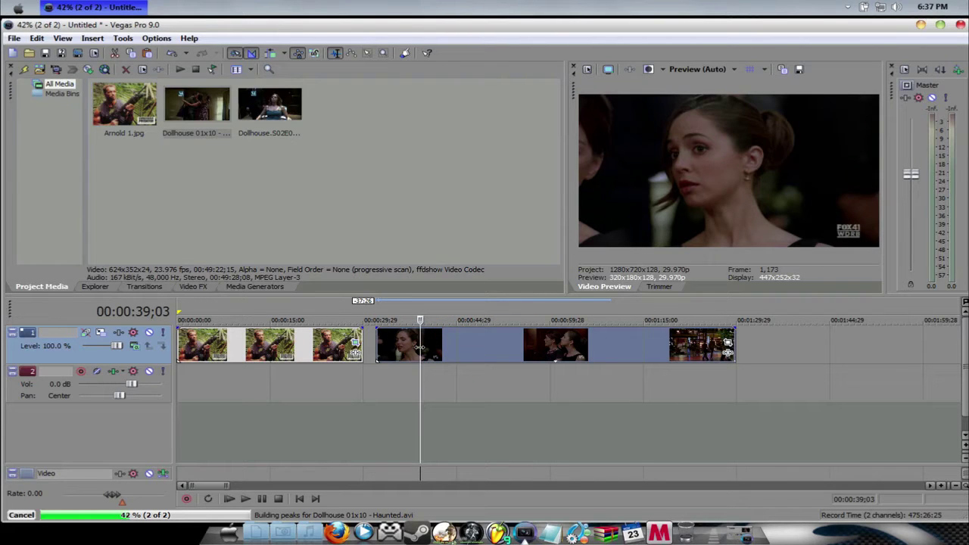
pyautogui.rightClick(453, 345)
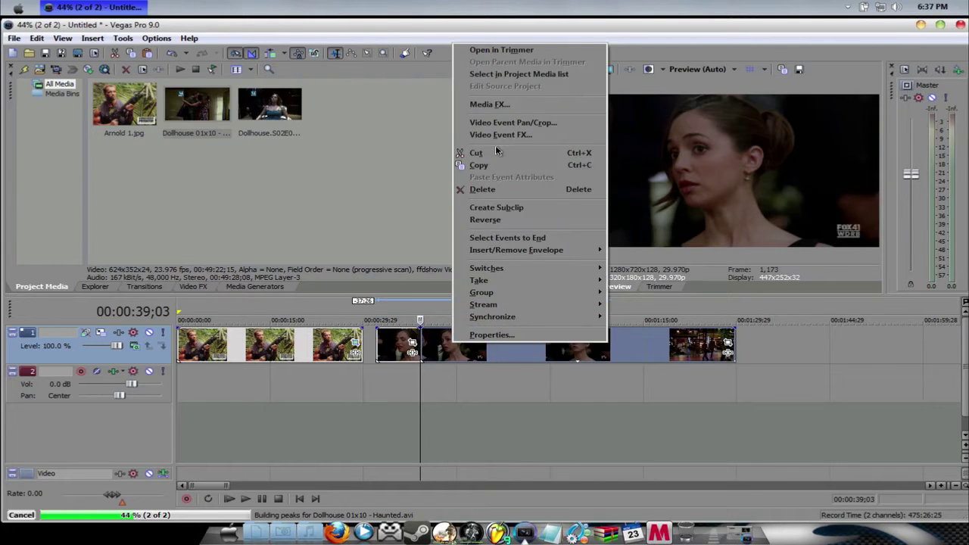
pyautogui.click(496, 152)
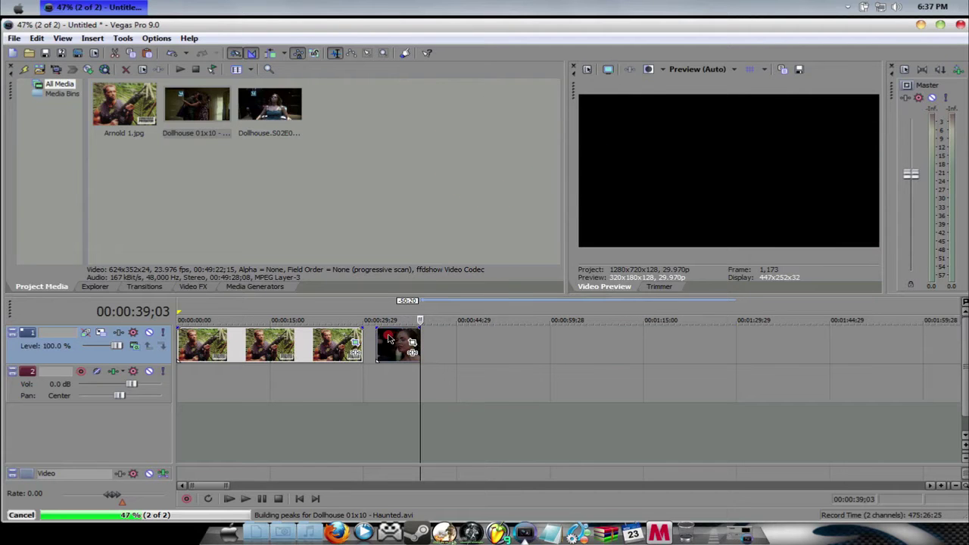
# Nudge the Dollhouse clip closer to the picture, split it at frame 963 just after the shot change, and cut away the later part.
pyautogui.moveTo(395, 332); pyautogui.dragTo(387, 338)
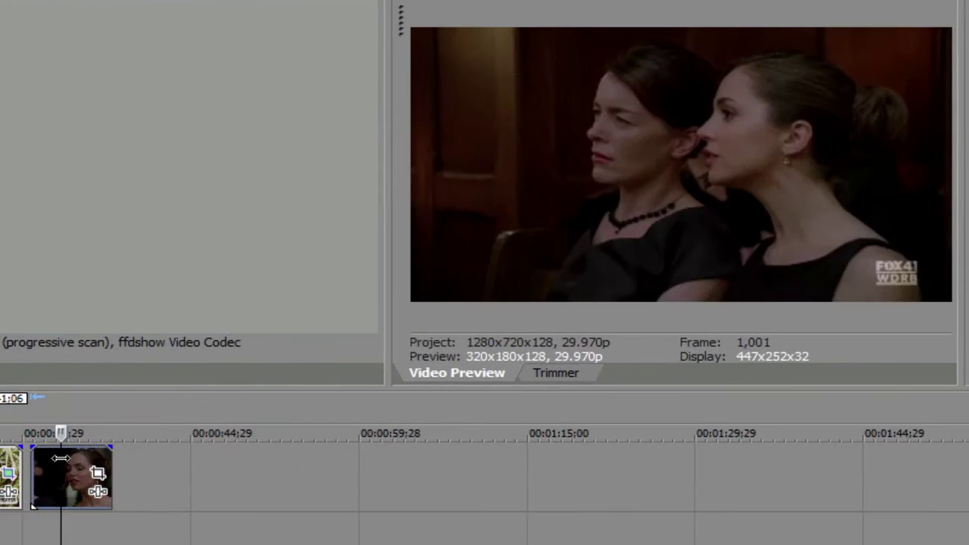
pyautogui.click(70, 459)
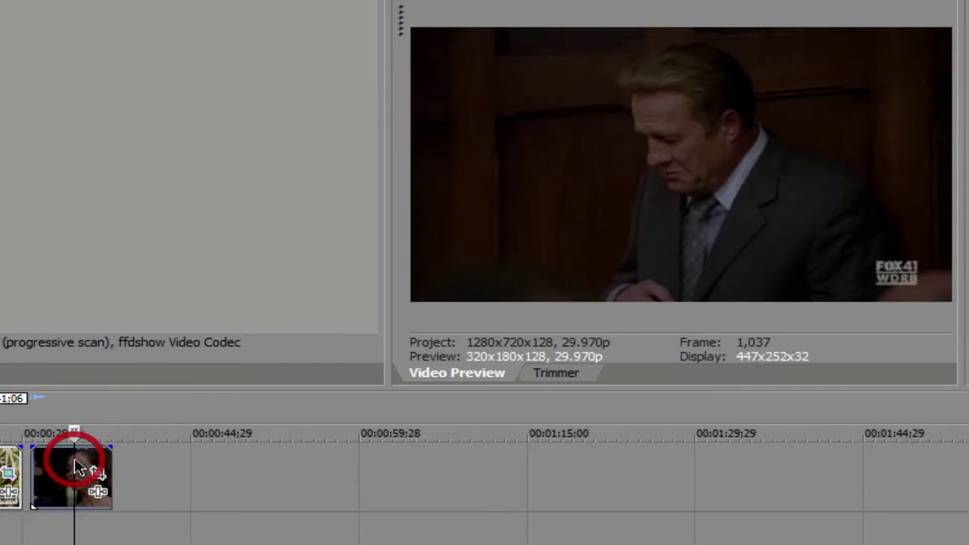
pyautogui.click(78, 461)
pyautogui.click(83, 460)
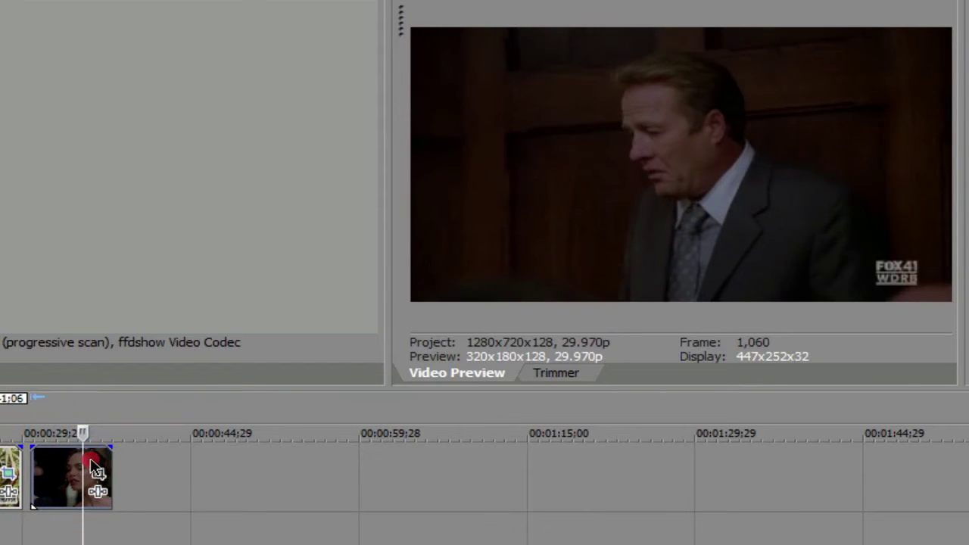
pyautogui.click(90, 460)
pyautogui.click(101, 461)
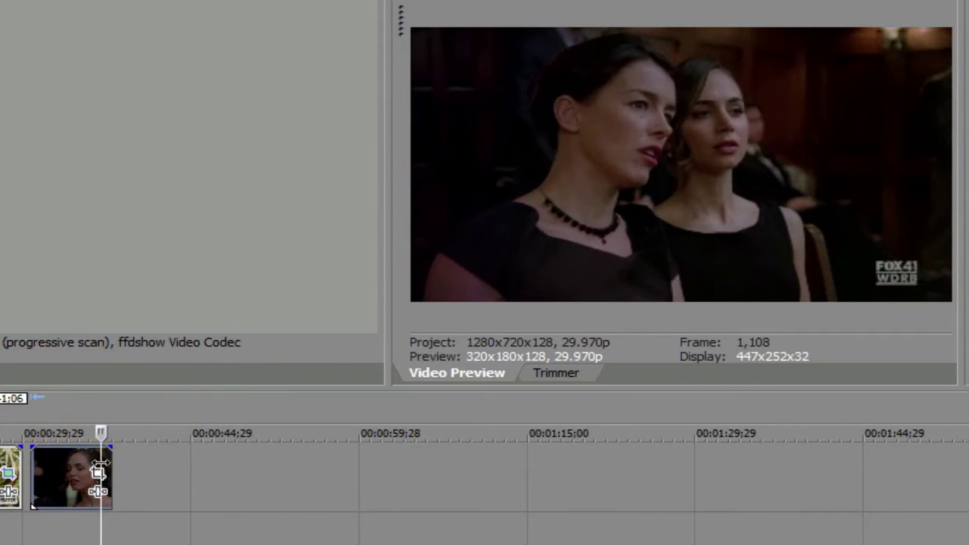
pyautogui.click(59, 470)
pyautogui.click(50, 470)
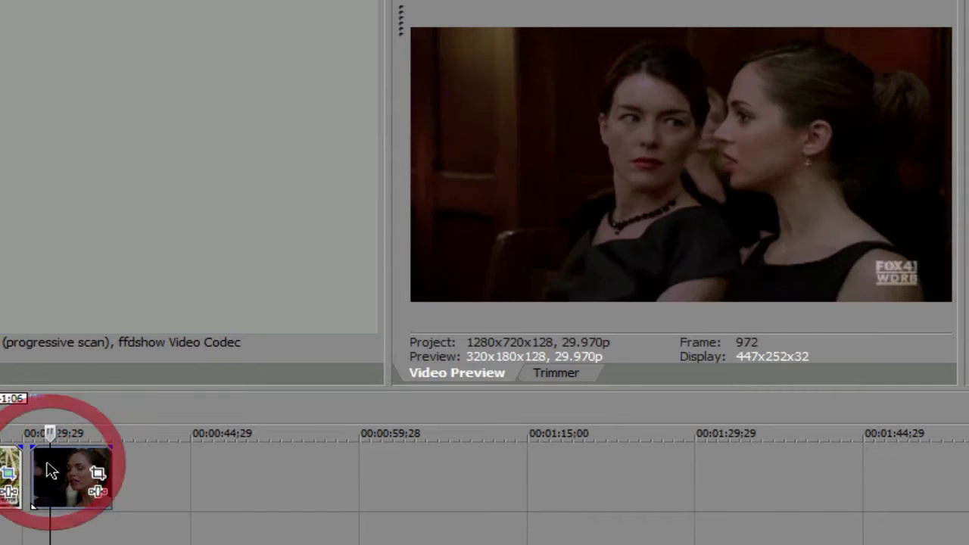
pyautogui.click(41, 468)
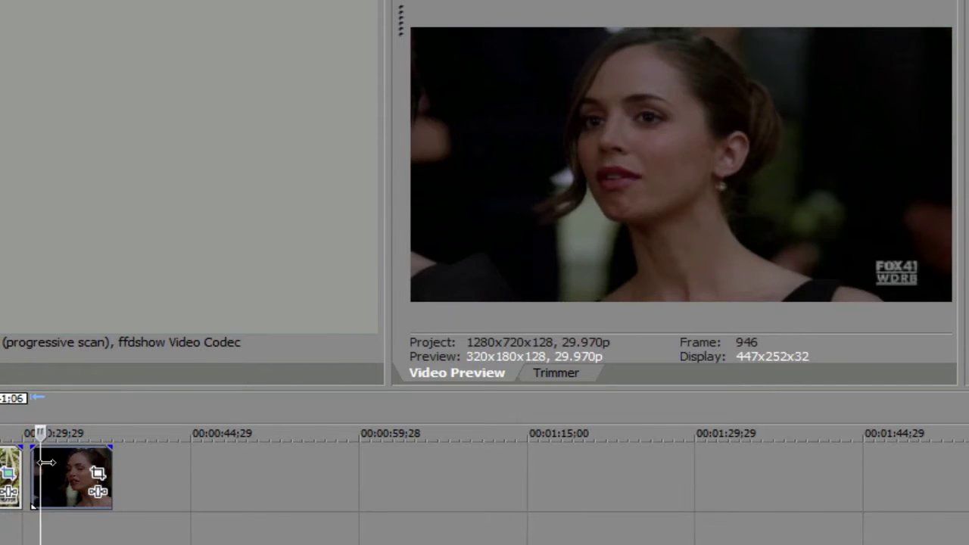
pyautogui.click(46, 463)
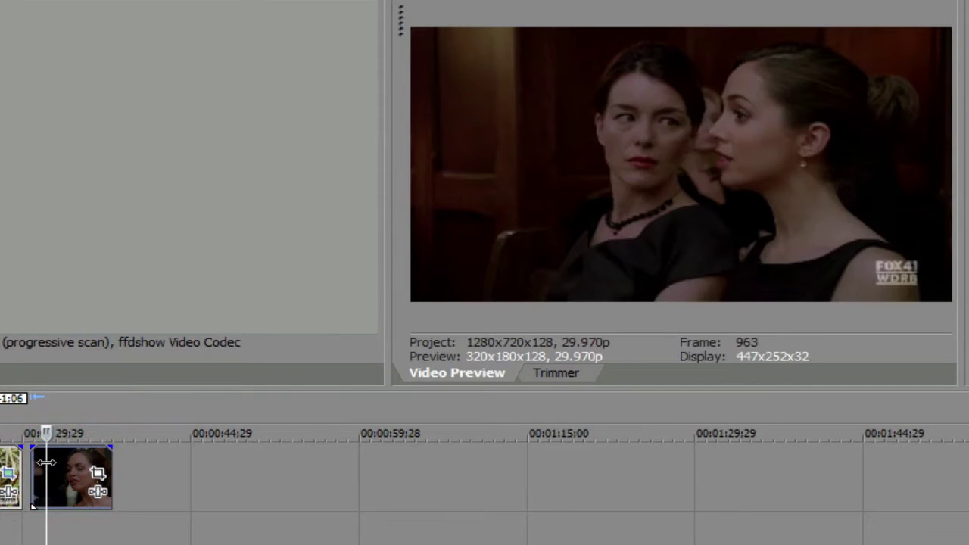
pyautogui.click(46, 463)
pyautogui.rightClick(44, 460)
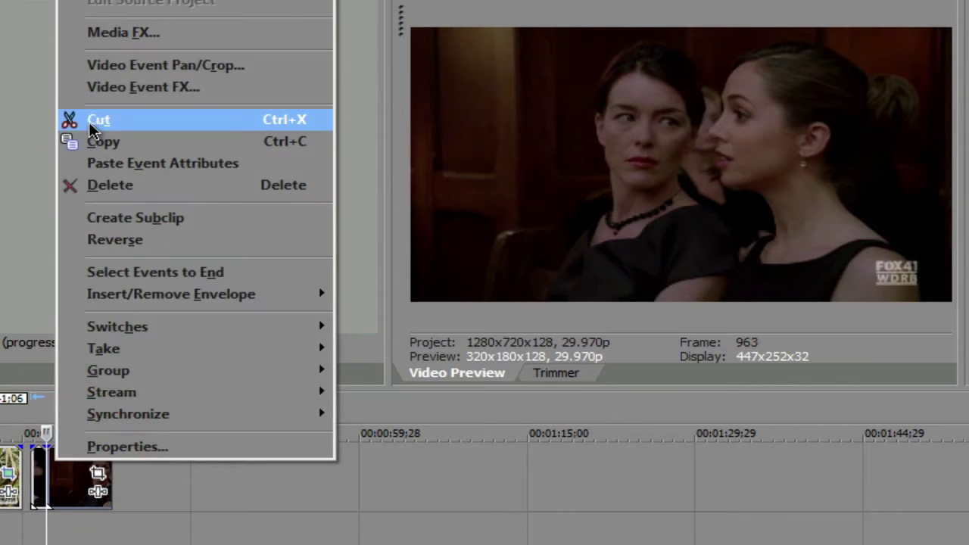
pyautogui.click(75, 119)
# Move the remaining Dollhouse clip directly against the end of the picture event.
pyautogui.moveTo(44, 471)
pyautogui.mouseDown()
pyautogui.moveTo(112, 471)
pyautogui.moveTo(63, 463)
pyautogui.moveTo(95, 468)
pyautogui.mouseUp()
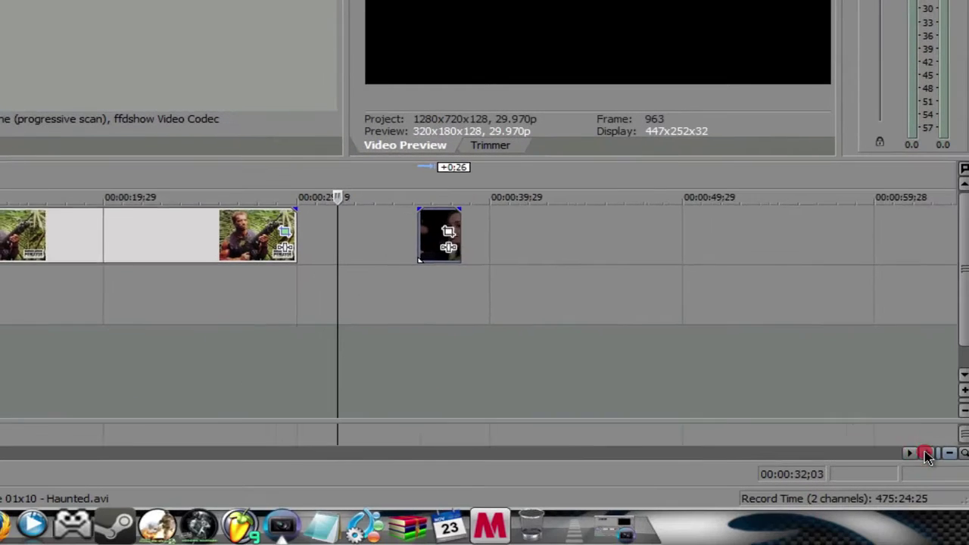
pyautogui.click(928, 455)
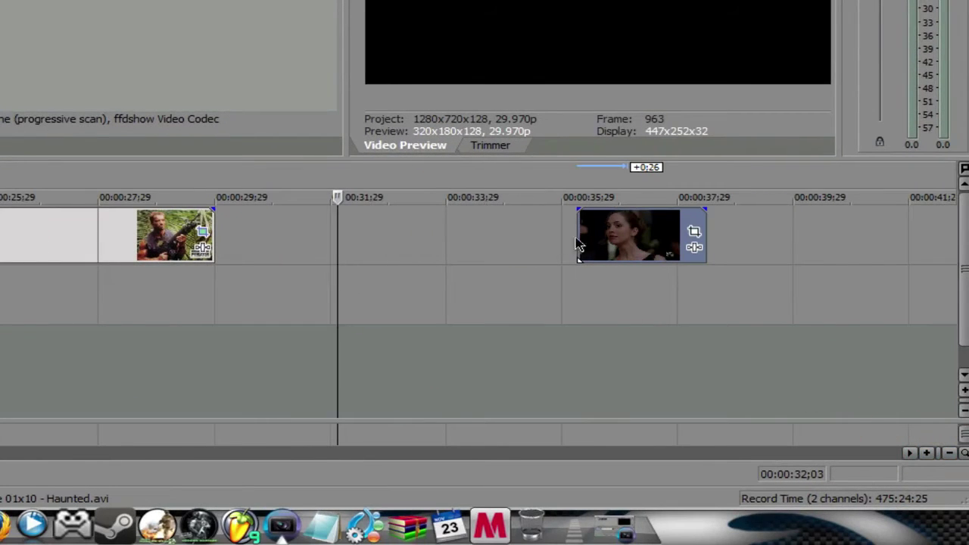
pyautogui.moveTo(596, 235); pyautogui.dragTo(306, 236)
pyautogui.moveTo(307, 468); pyautogui.dragTo(280, 476)
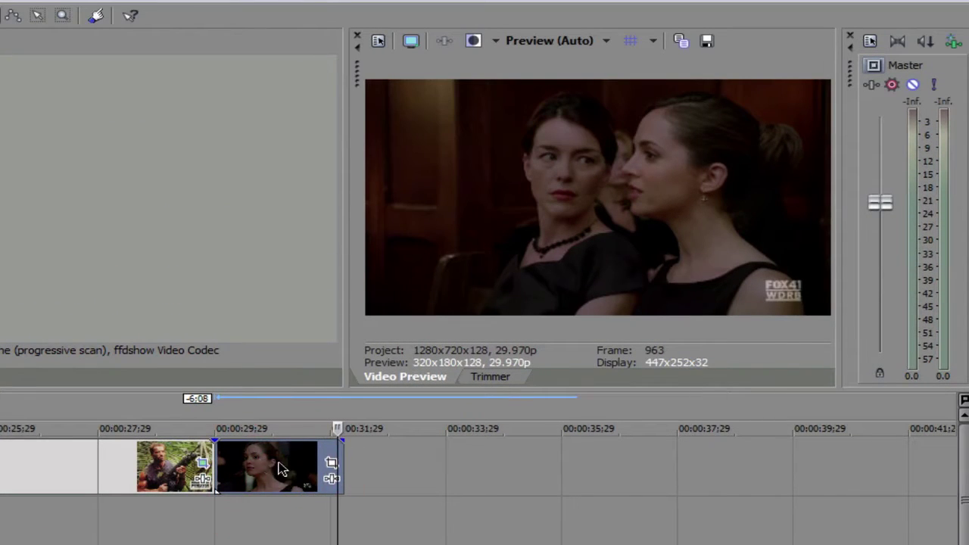
# Scrub through the woman's close-up in the Dollhouse clip and place the cursor on the clip's first frame, 899.
pyautogui.click(282, 463)
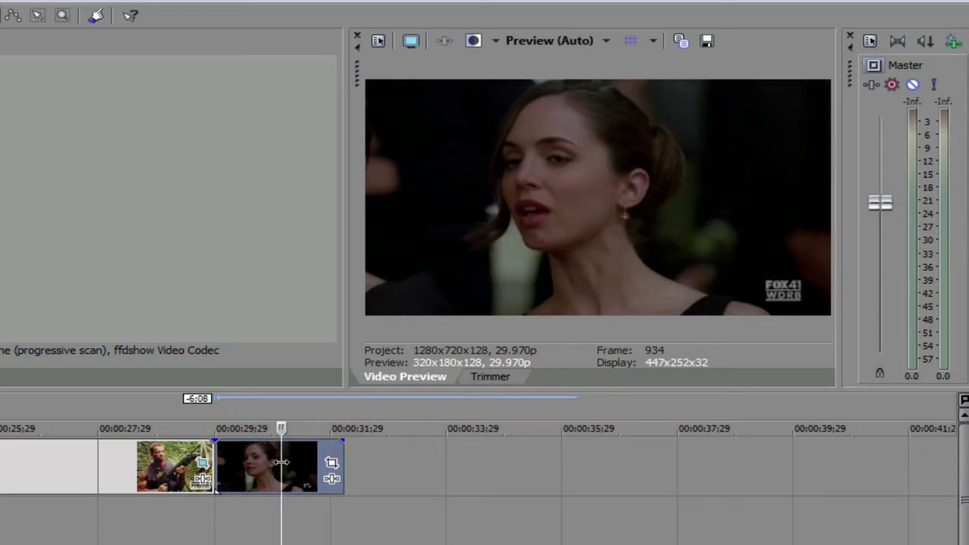
pyautogui.click(255, 465)
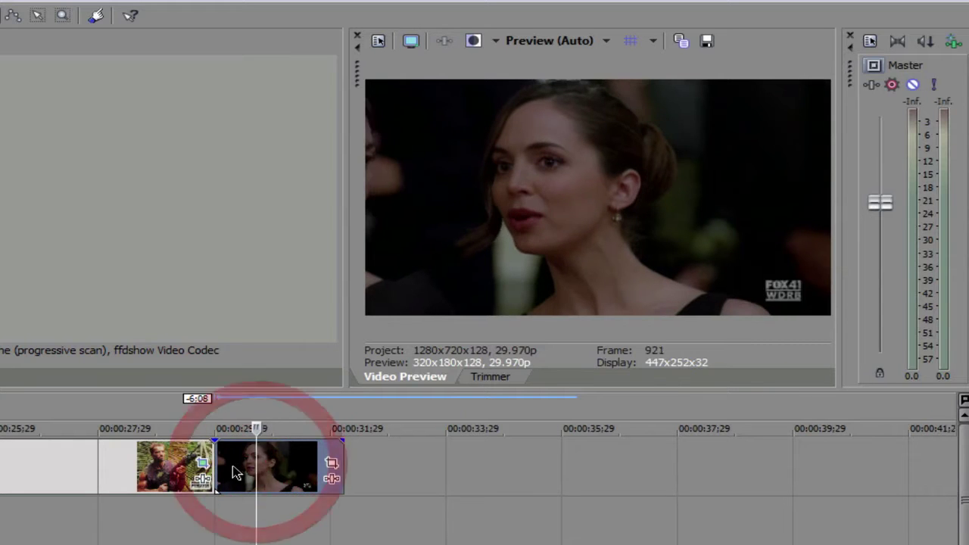
pyautogui.click(231, 466)
pyautogui.click(231, 466)
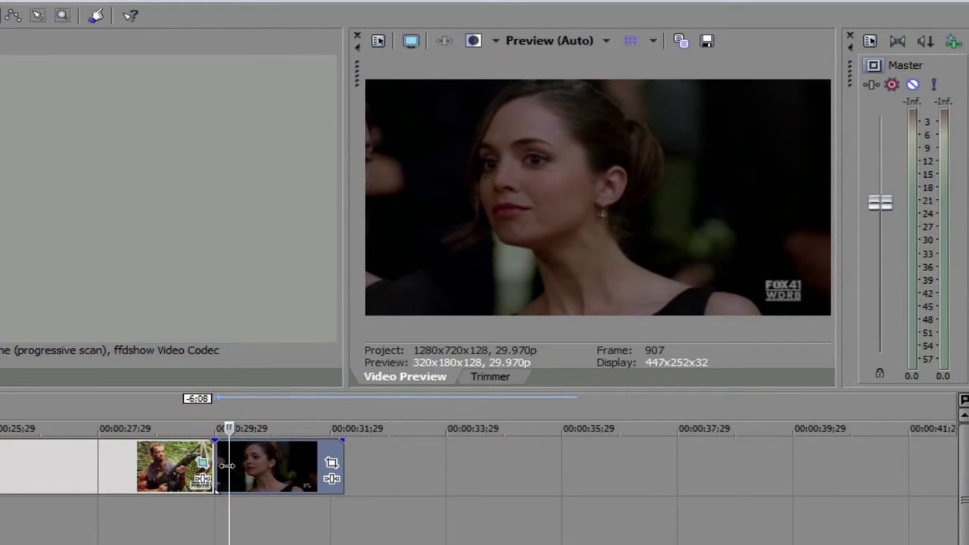
pyautogui.click(227, 465)
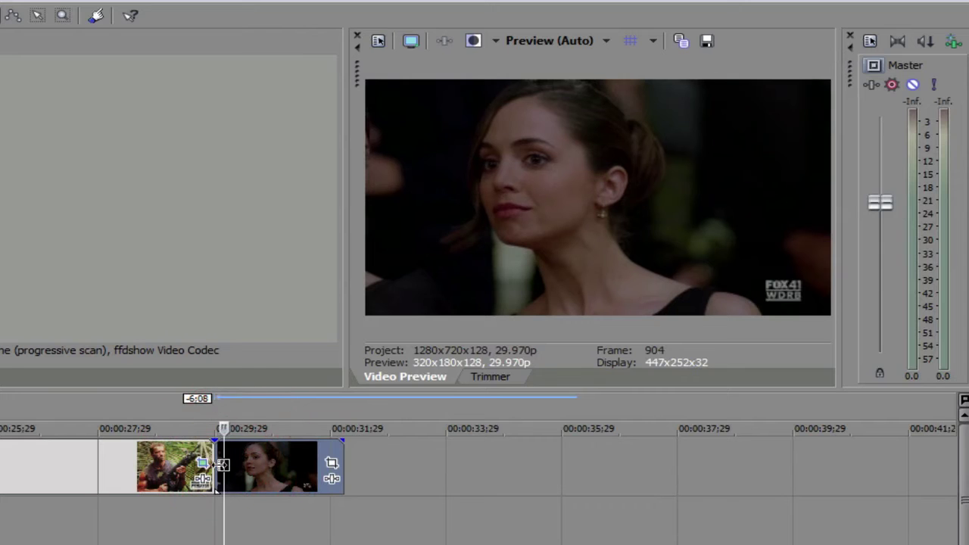
pyautogui.click(216, 465)
pyautogui.click(224, 466)
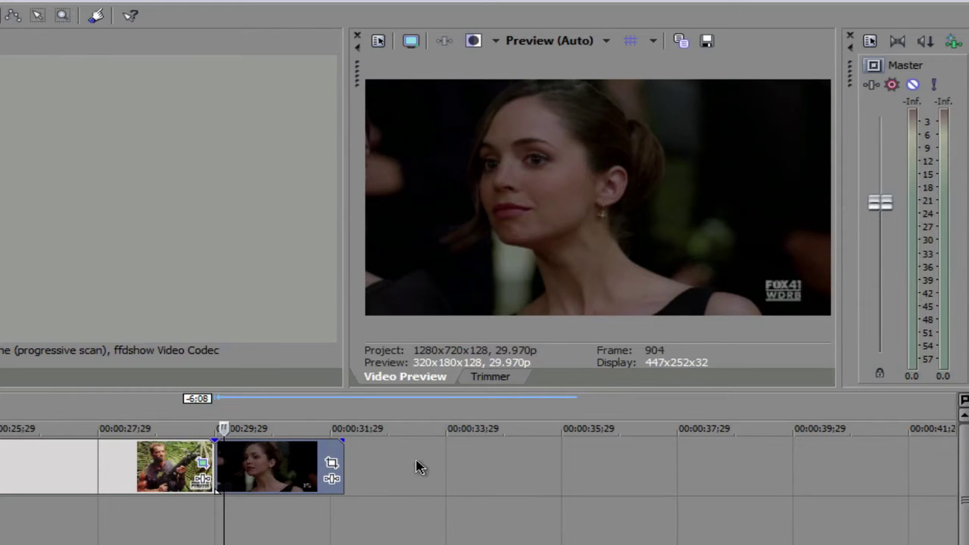
pyautogui.click(216, 466)
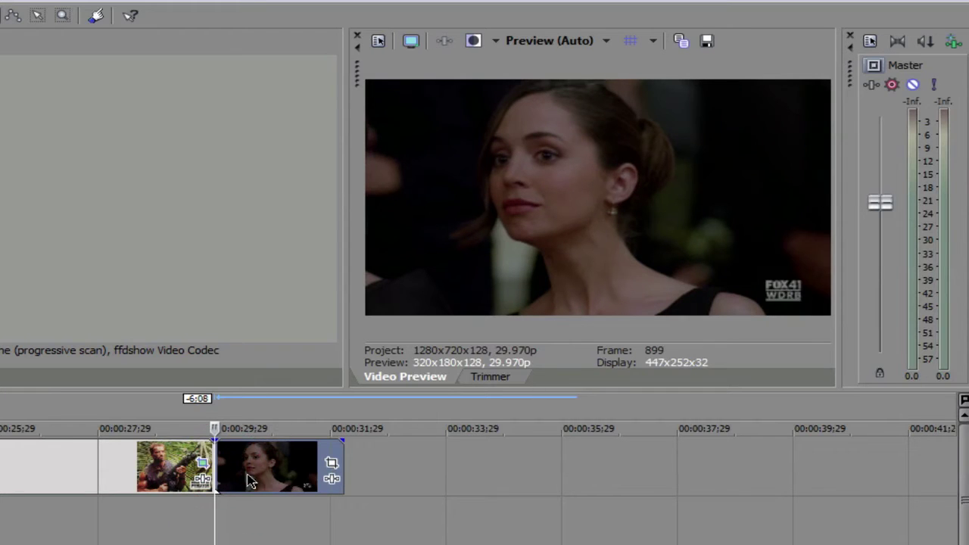
# Open Event Pan/Crop for the Dollhouse clip and enable its mask.
pyautogui.click(331, 462)
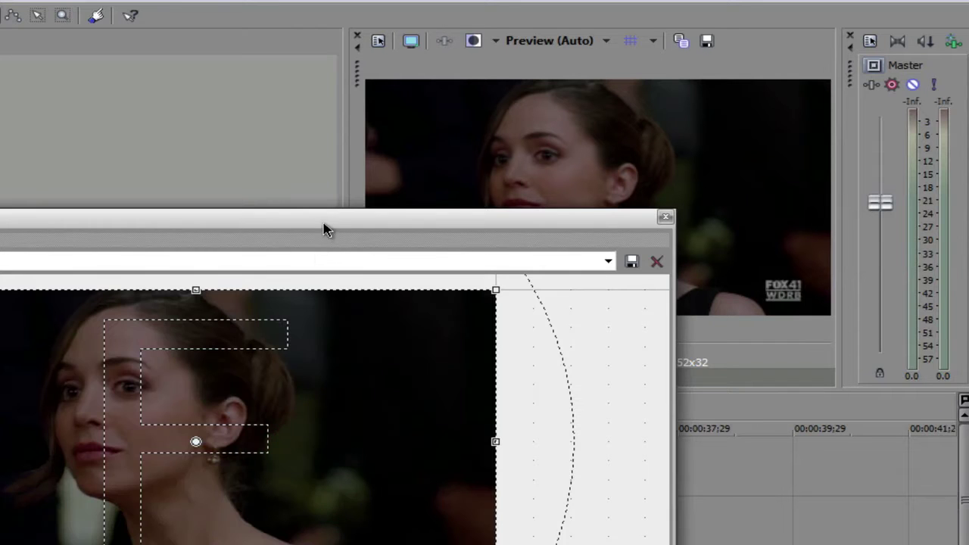
pyautogui.moveTo(325, 225); pyautogui.dragTo(366, 194)
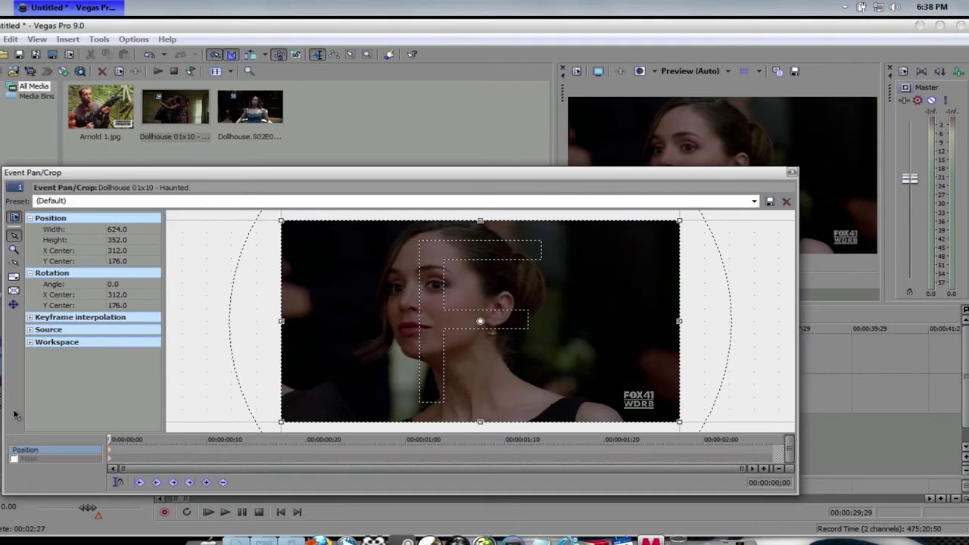
pyautogui.click(13, 459)
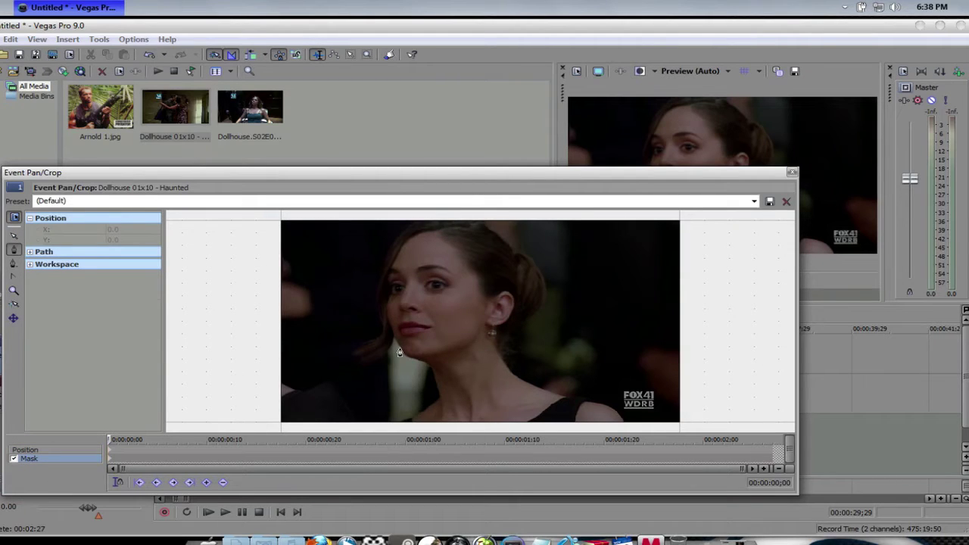
# Extend the mask path from the frame's bottom edge up along the woman's bare shoulder to her dress strap with closely spaced anchor points.
pyautogui.click(614, 410)
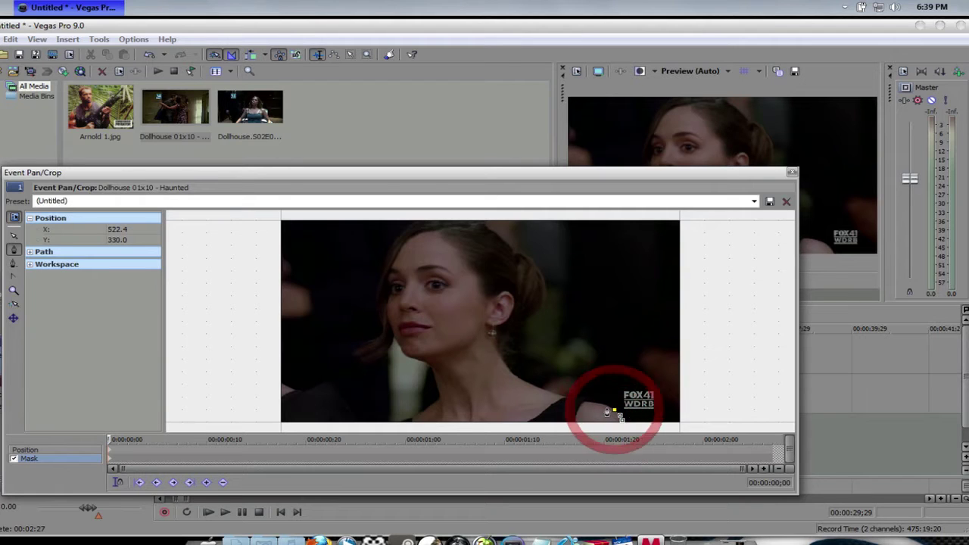
pyautogui.click(606, 407)
pyautogui.click(595, 403)
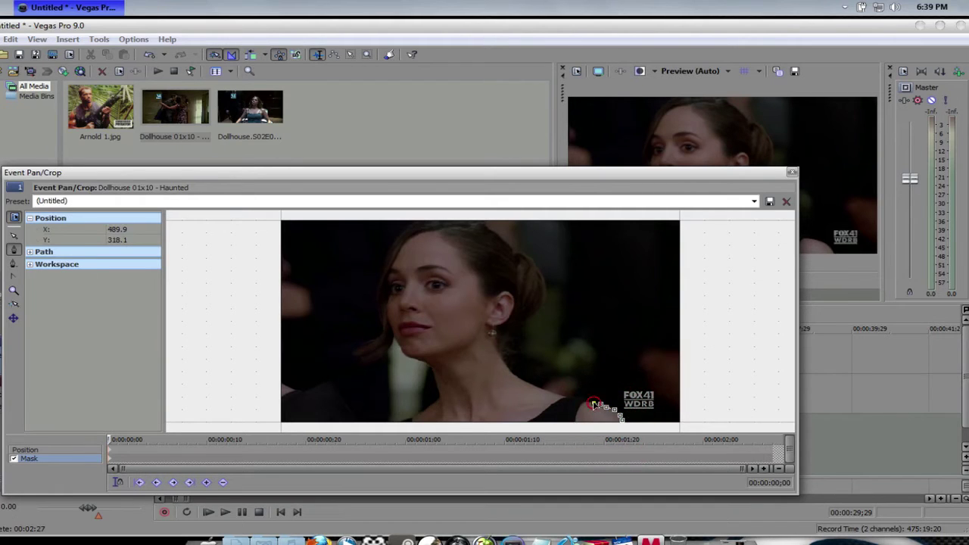
pyautogui.click(589, 402)
pyautogui.click(583, 400)
pyautogui.click(575, 398)
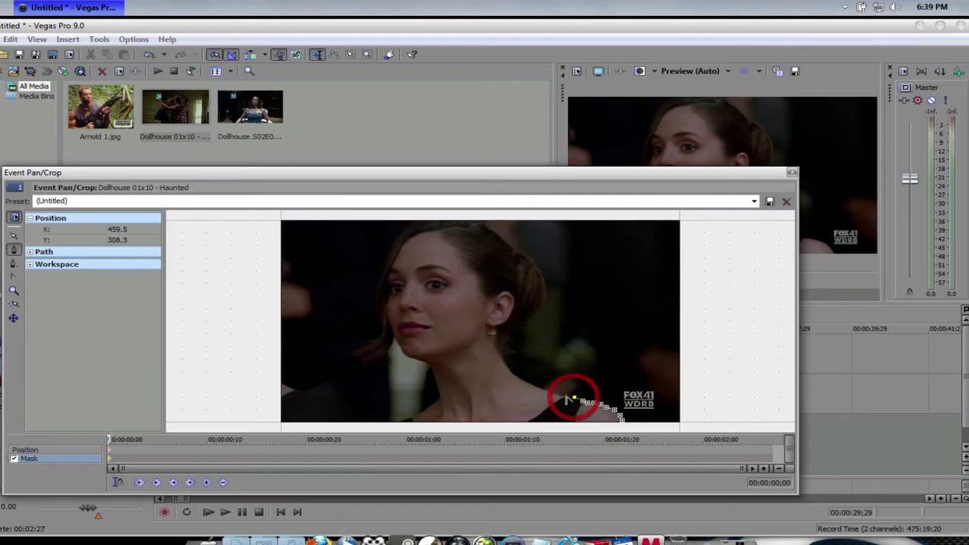
pyautogui.click(507, 369)
pyautogui.click(29, 39)
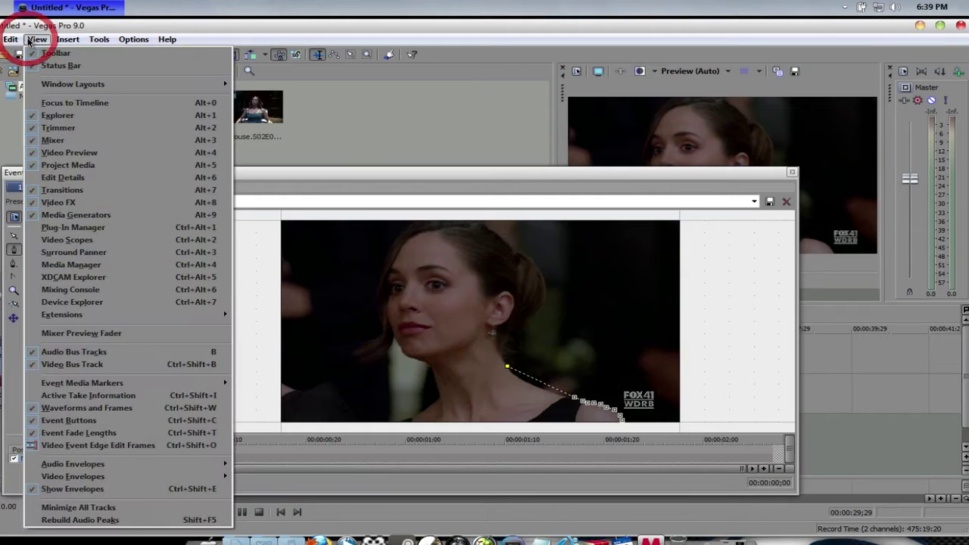
pyautogui.moveTo(10, 39)
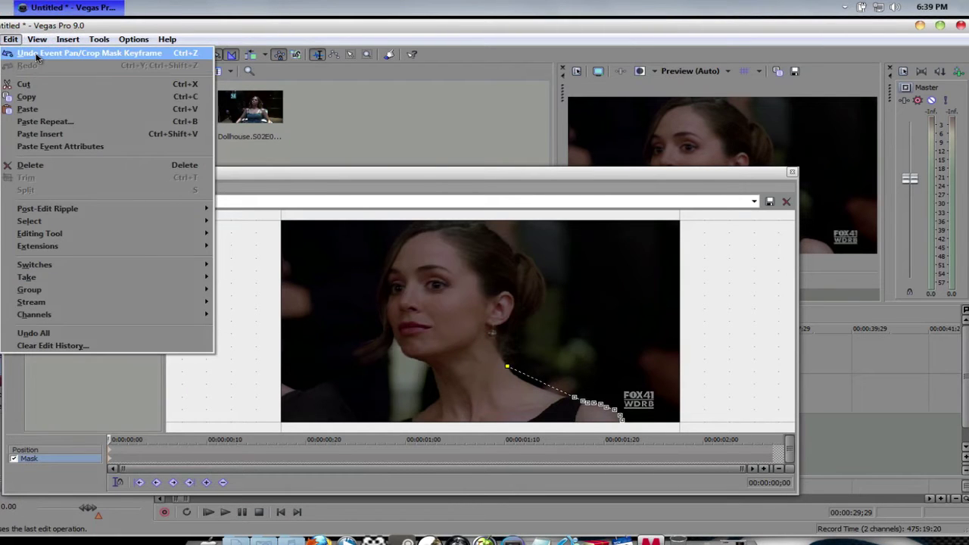
pyautogui.click(36, 54)
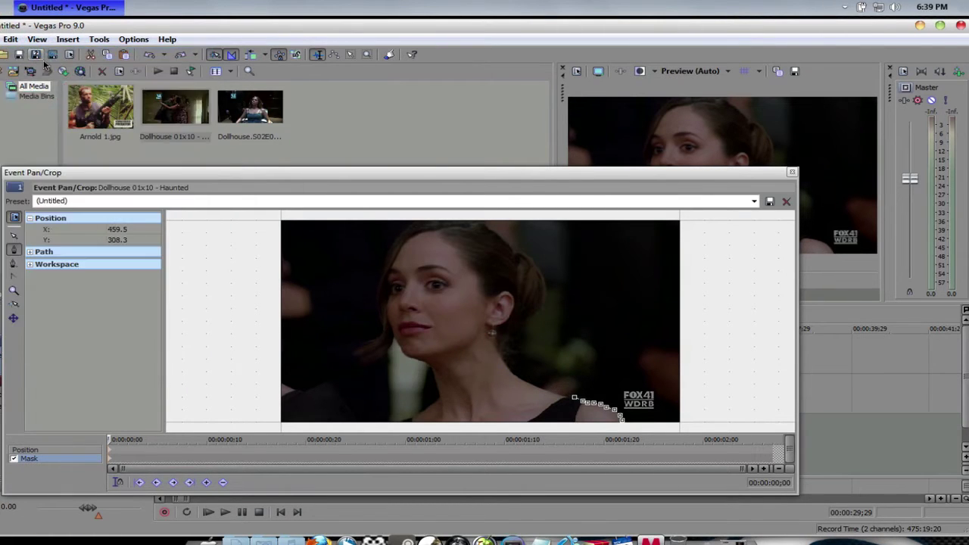
# Continue the mask path from the dress strap along the shoulder, up the neck past the earring, and onto the lower hair bun.
pyautogui.click(555, 399)
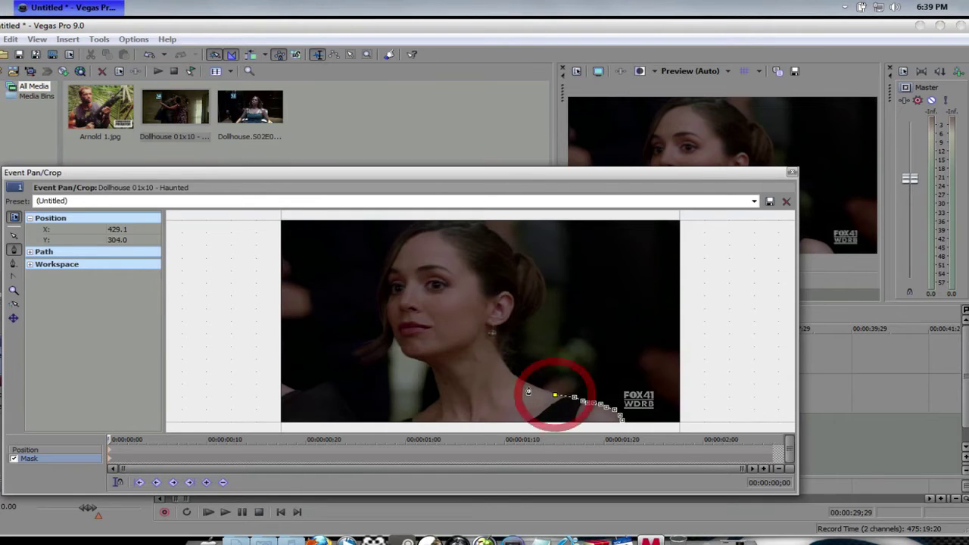
pyautogui.click(517, 379)
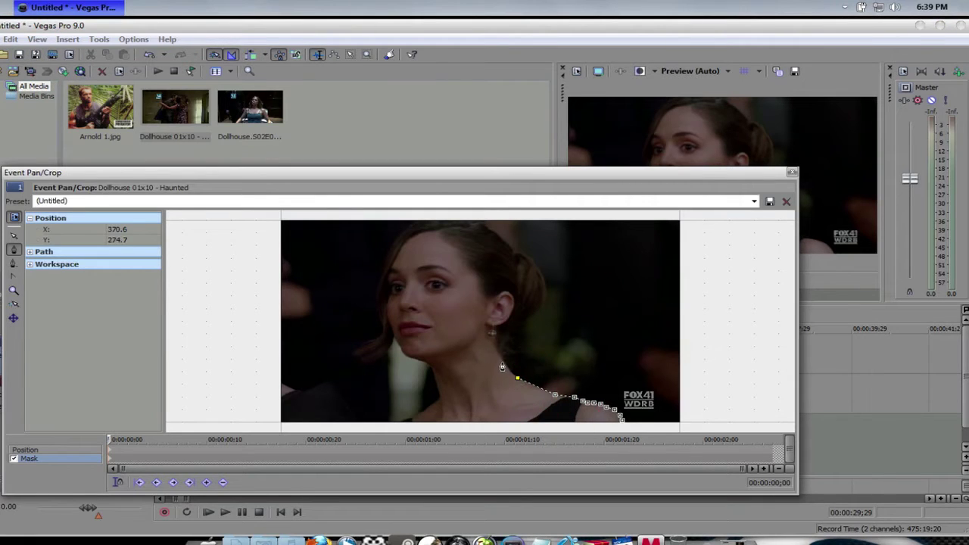
pyautogui.click(493, 350)
pyautogui.click(505, 326)
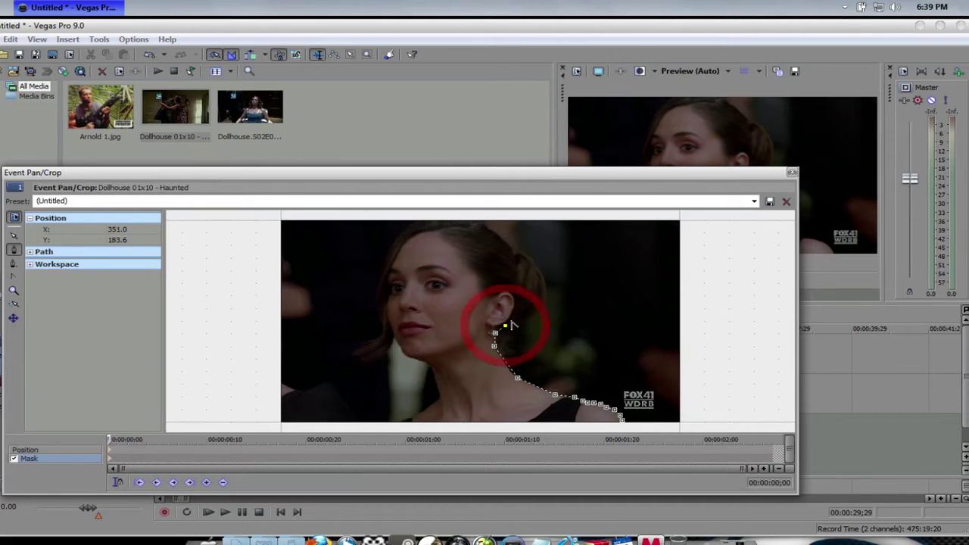
pyautogui.click(522, 320)
pyautogui.click(539, 305)
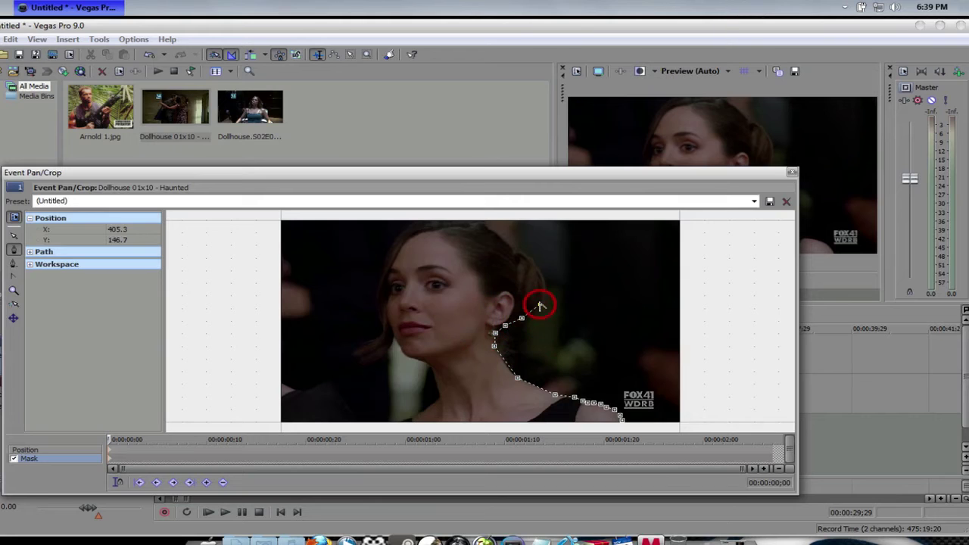
# Trace the mask path around the outside of the hair bun and up the back of the head to its crown.
pyautogui.click(541, 280)
pyautogui.click(521, 255)
pyautogui.click(505, 241)
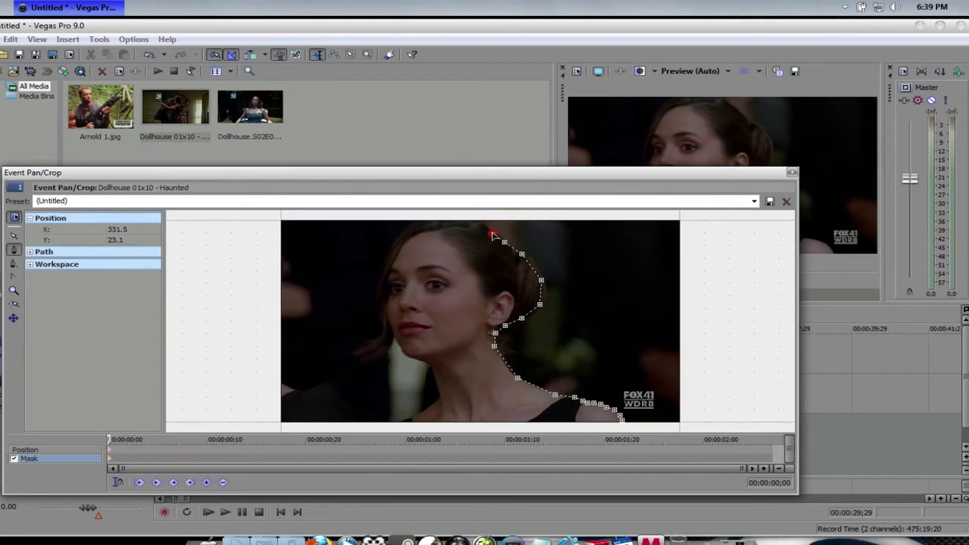
pyautogui.click(493, 233)
pyautogui.click(479, 226)
# Continue the mask path across the top of the woman's hair and down to her forehead.
pyautogui.click(458, 228)
pyautogui.click(440, 228)
pyautogui.click(419, 232)
pyautogui.click(407, 235)
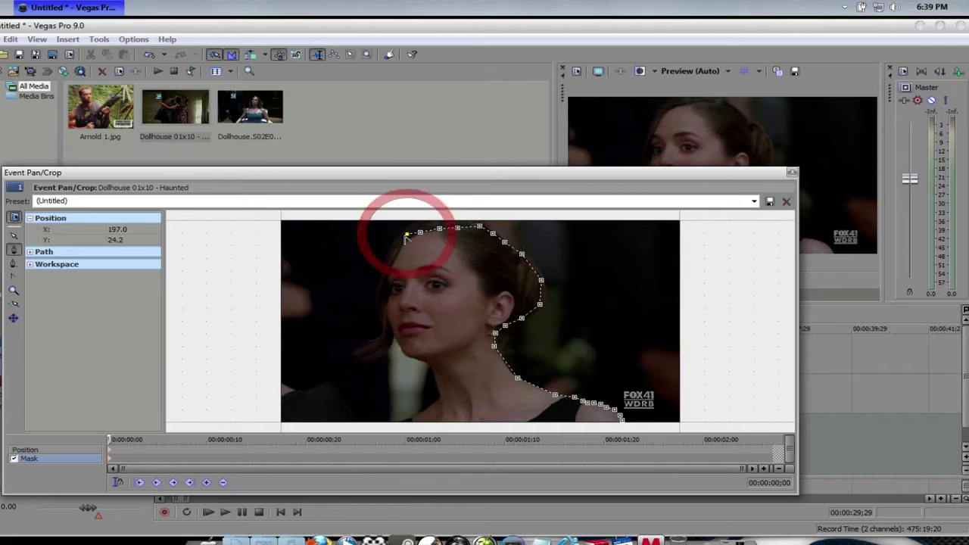
pyautogui.click(400, 245)
pyautogui.click(390, 255)
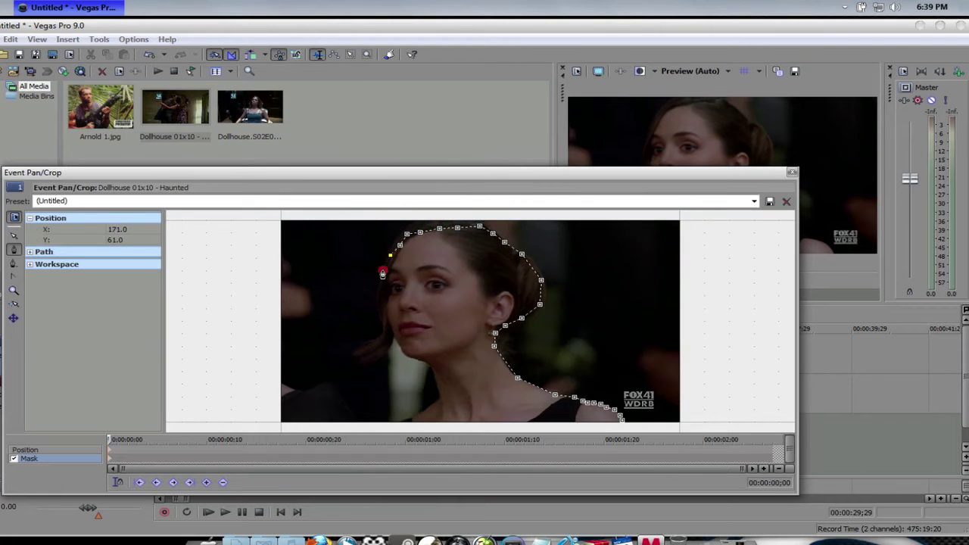
# Trace the mask down the far side of the face and around the loose lock of hair, back to the cheek.
pyautogui.click(382, 269)
pyautogui.click(380, 291)
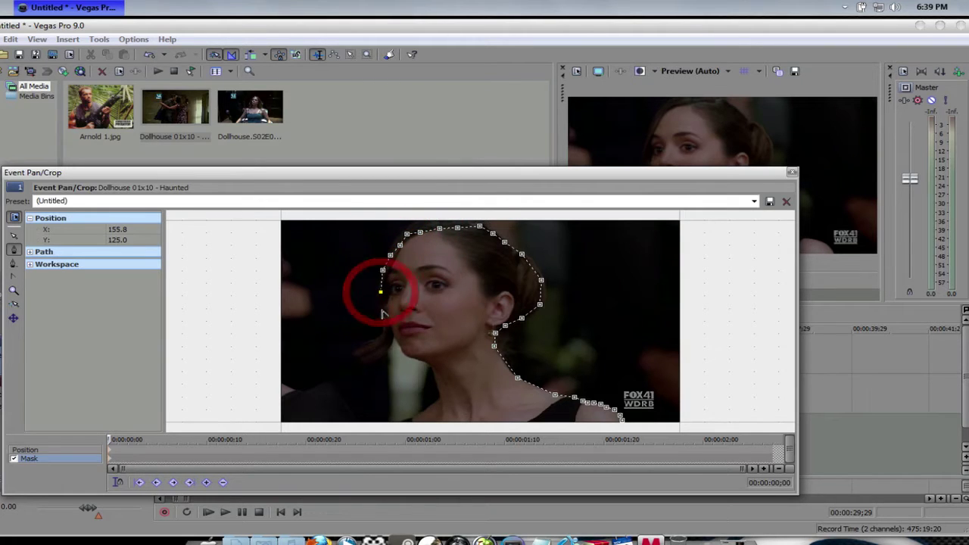
pyautogui.click(382, 313)
pyautogui.click(386, 331)
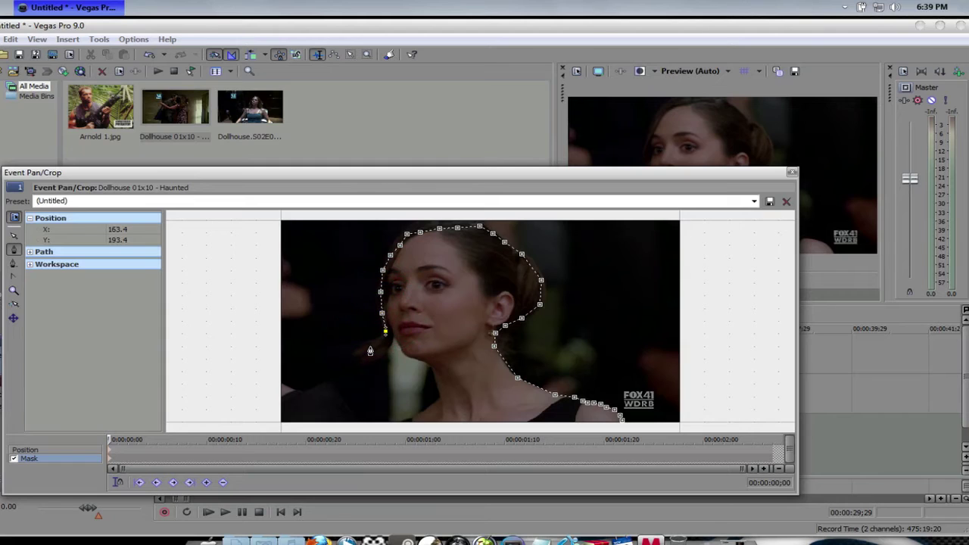
pyautogui.click(369, 346)
pyautogui.click(372, 358)
pyautogui.click(381, 352)
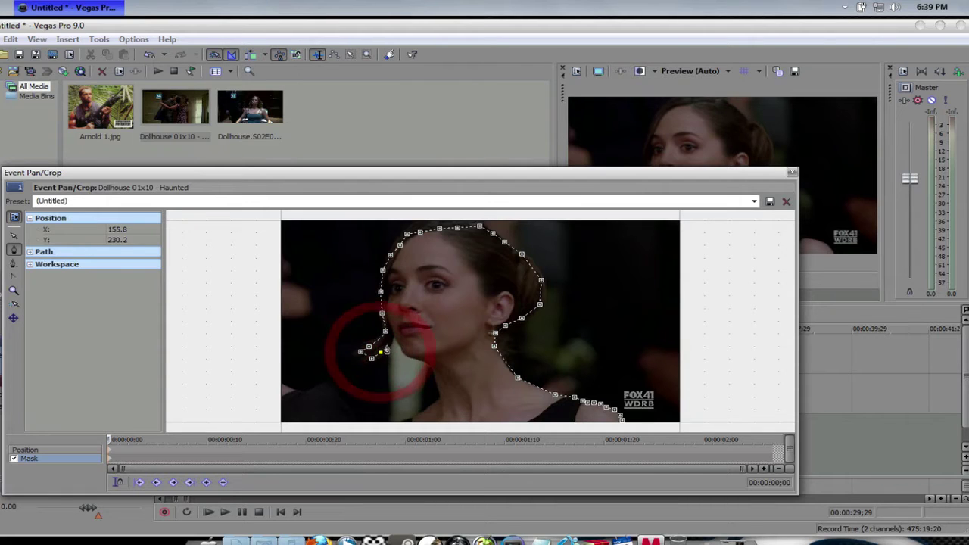
pyautogui.click(387, 345)
pyautogui.click(393, 339)
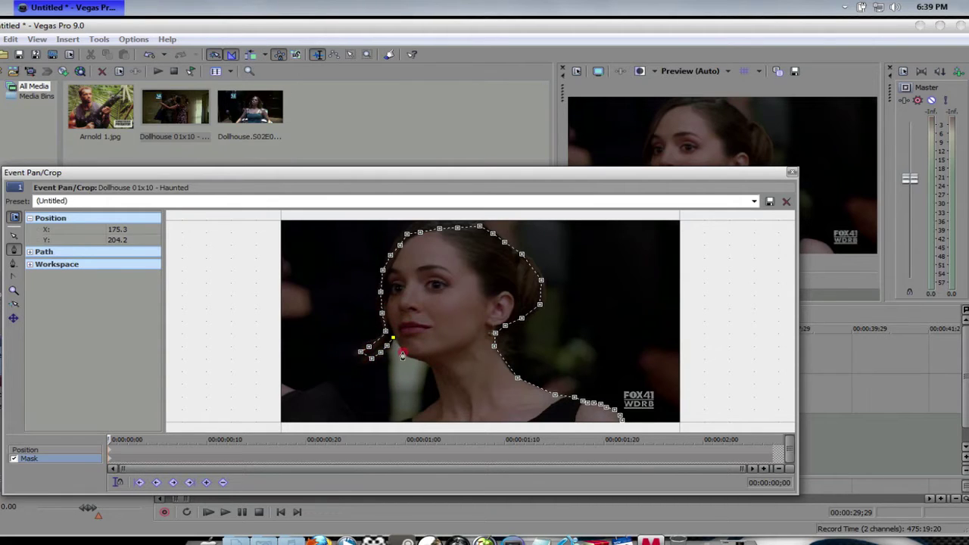
# Continue the mask path from the cheek along the jaw and chin and down the front of the neck.
pyautogui.click(402, 353)
pyautogui.click(409, 355)
pyautogui.click(418, 360)
pyautogui.click(426, 364)
pyautogui.click(437, 395)
# Run the mask path down to the frame's bottom edge, close it at the first anchor, and close Event Pan/Crop.
pyautogui.click(429, 408)
pyautogui.click(400, 422)
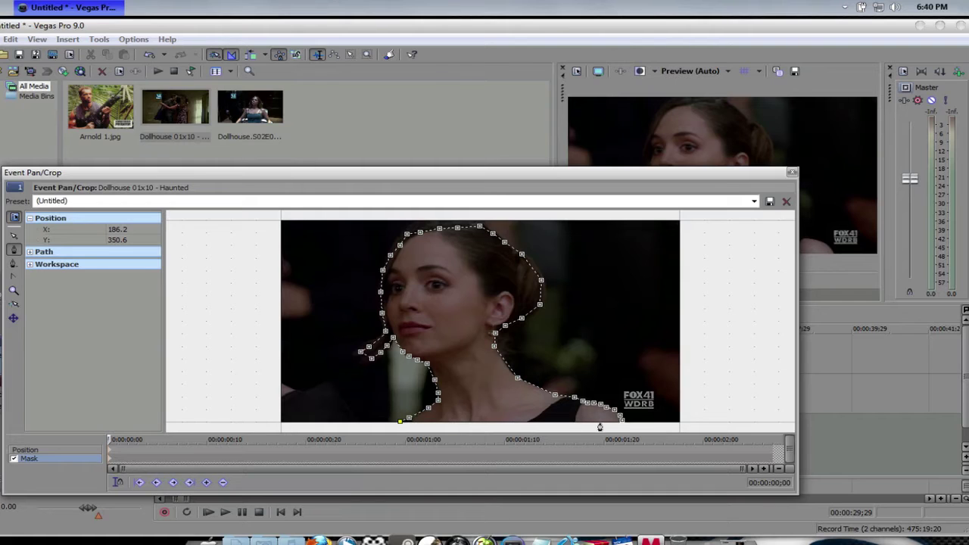
pyautogui.click(620, 417)
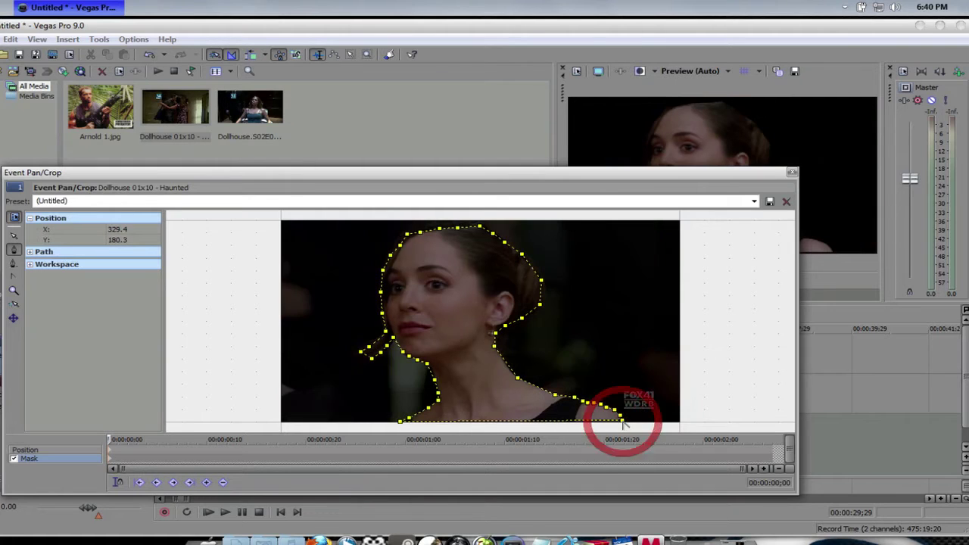
pyautogui.moveTo(623, 173); pyautogui.dragTo(690, 233)
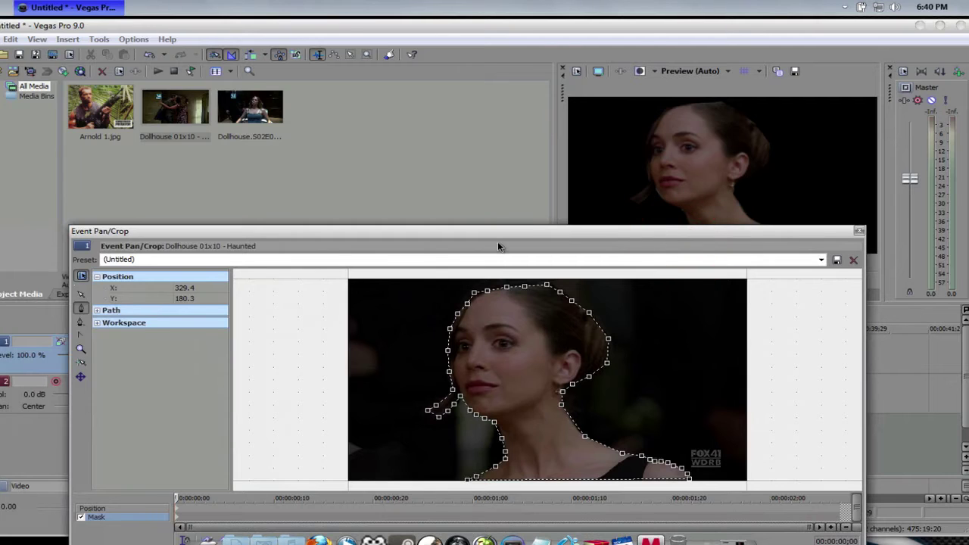
pyautogui.click(860, 230)
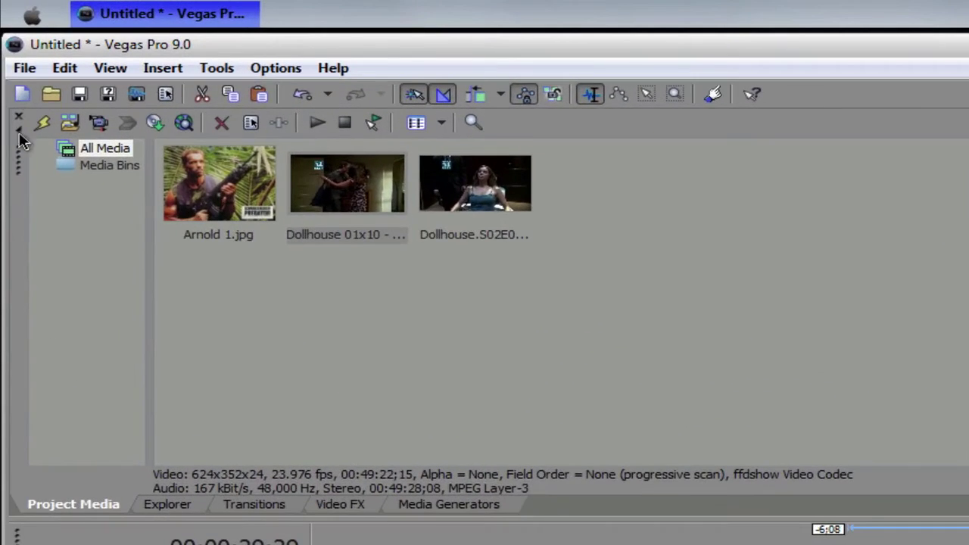
pyautogui.click(2, 47)
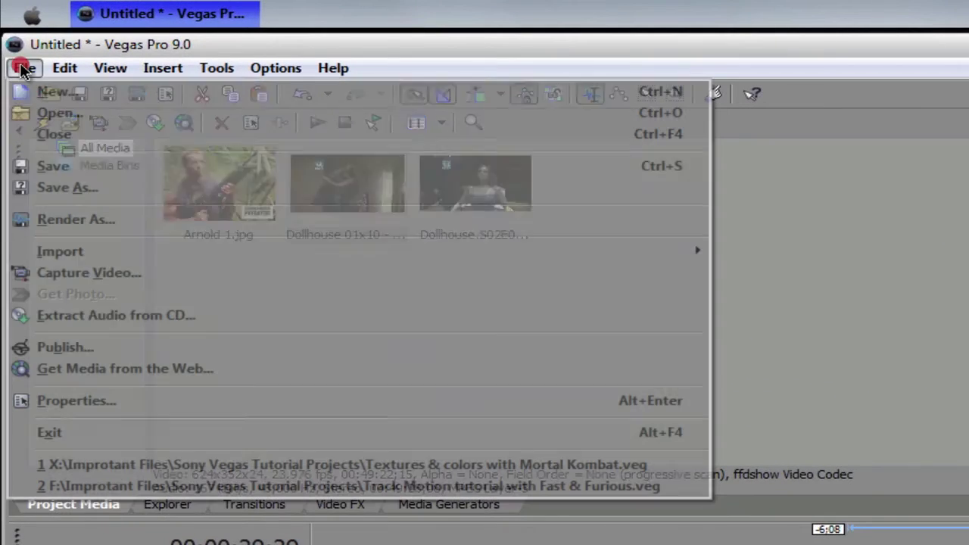
pyautogui.moveTo(83, 253)
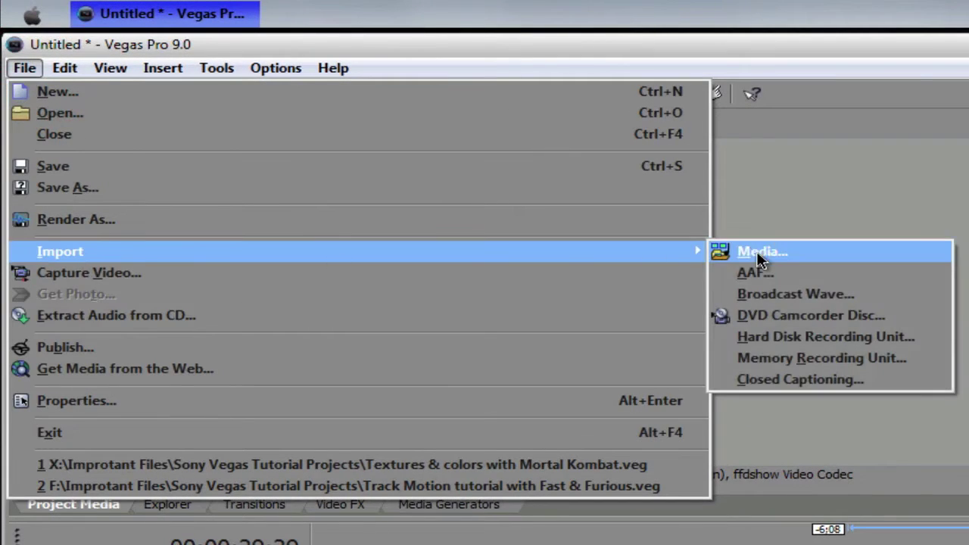
pyautogui.click(723, 257)
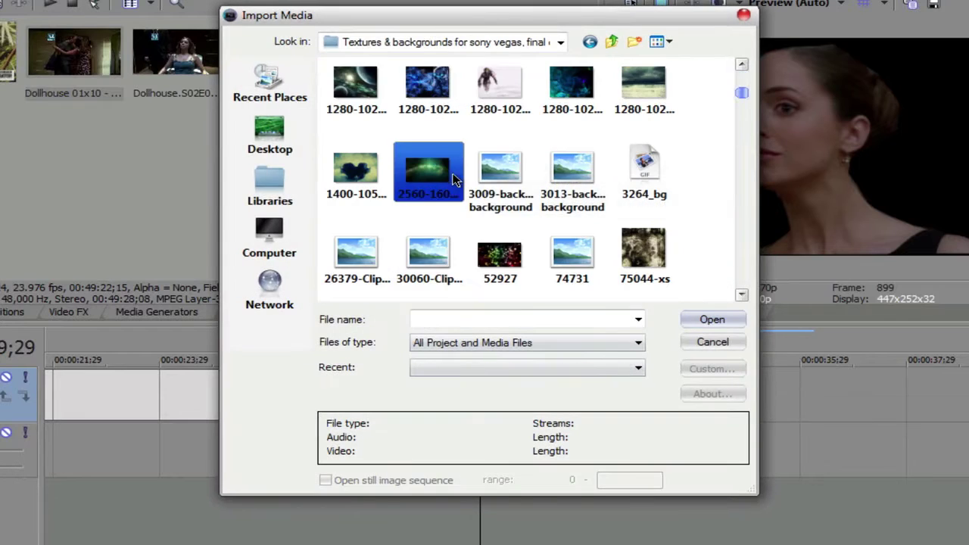
pyautogui.scroll(-5, 537, 185)
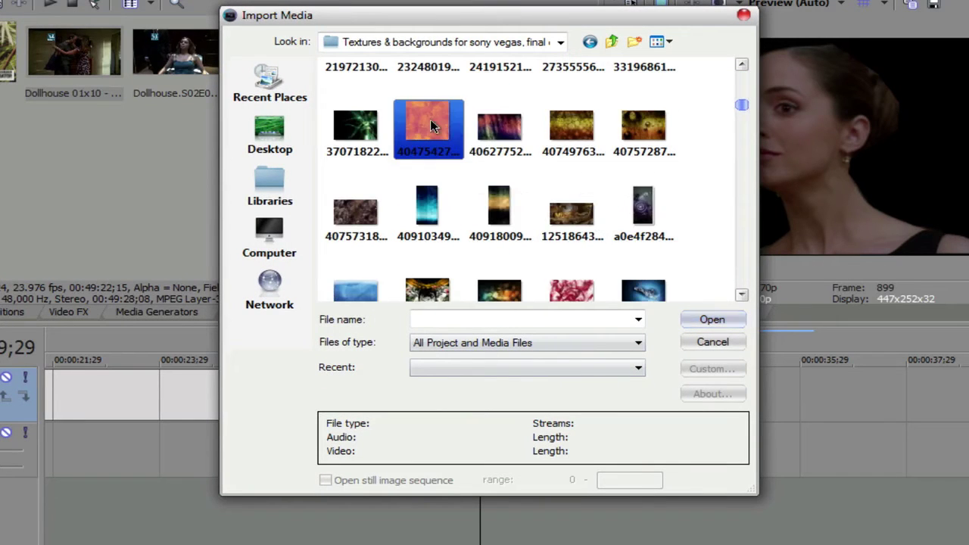
pyautogui.click(500, 133)
pyautogui.click(701, 322)
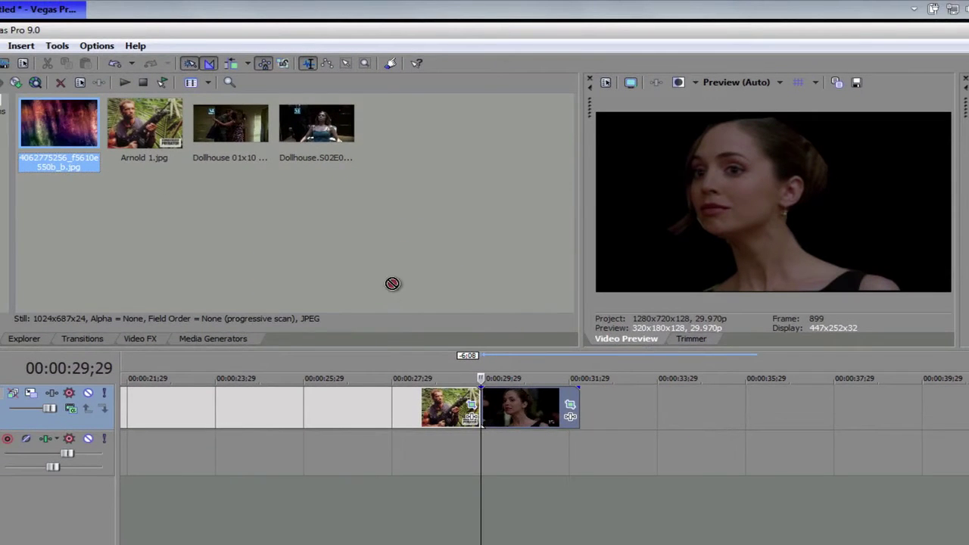
pyautogui.moveTo(393, 283); pyautogui.dragTo(638, 412)
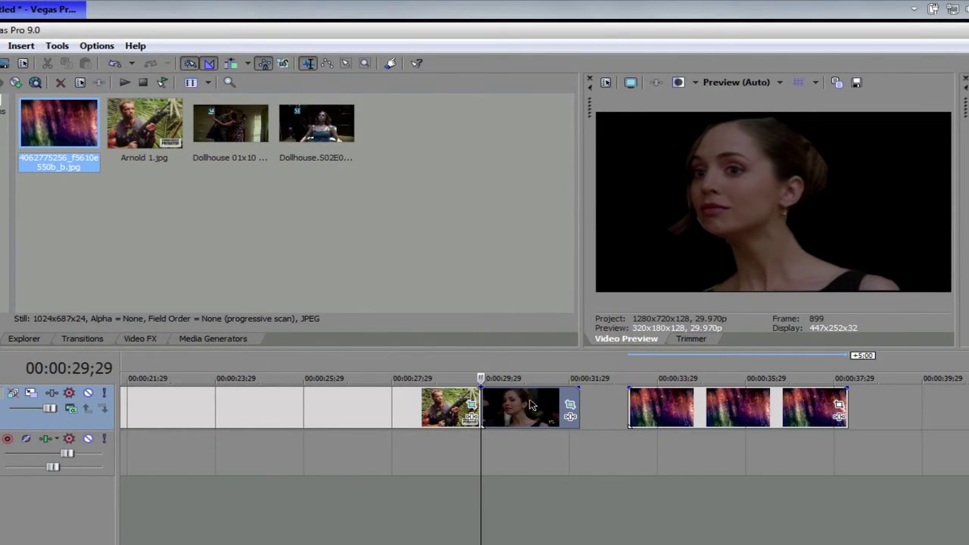
# Insert a new video track above the existing one and move the masked Dollhouse clip up onto it.
pyautogui.moveTo(523, 413); pyautogui.dragTo(522, 449)
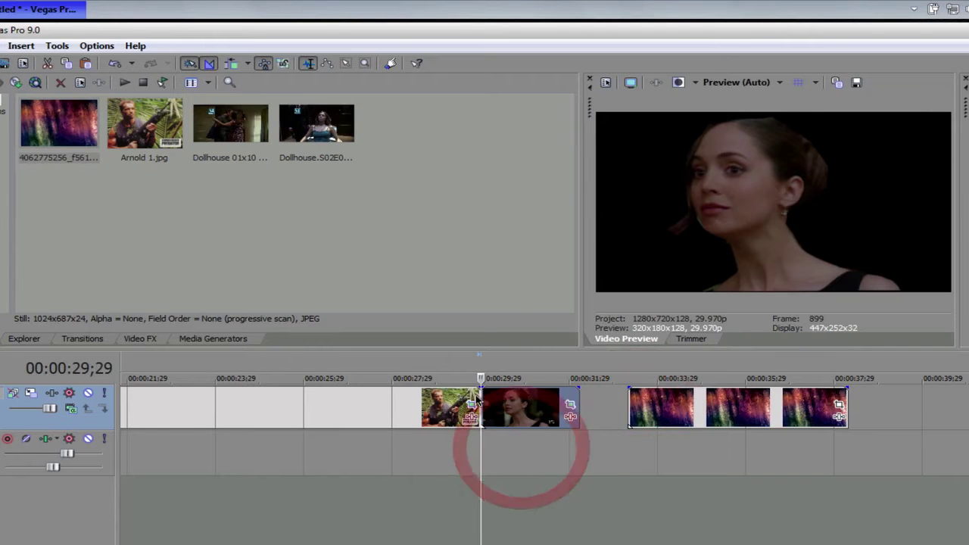
pyautogui.rightClick(21, 424)
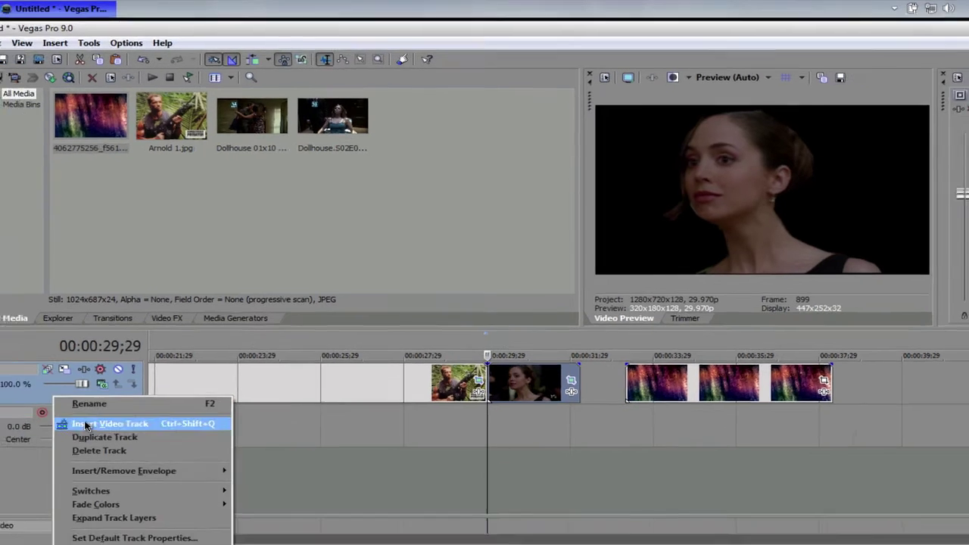
pyautogui.click(76, 451)
pyautogui.moveTo(520, 401); pyautogui.dragTo(520, 356)
# Move the texture image directly beneath the Dollhouse clip, check a mid-clip frame, and trim the texture's end to match the clip's end.
pyautogui.moveTo(660, 393); pyautogui.dragTo(532, 393)
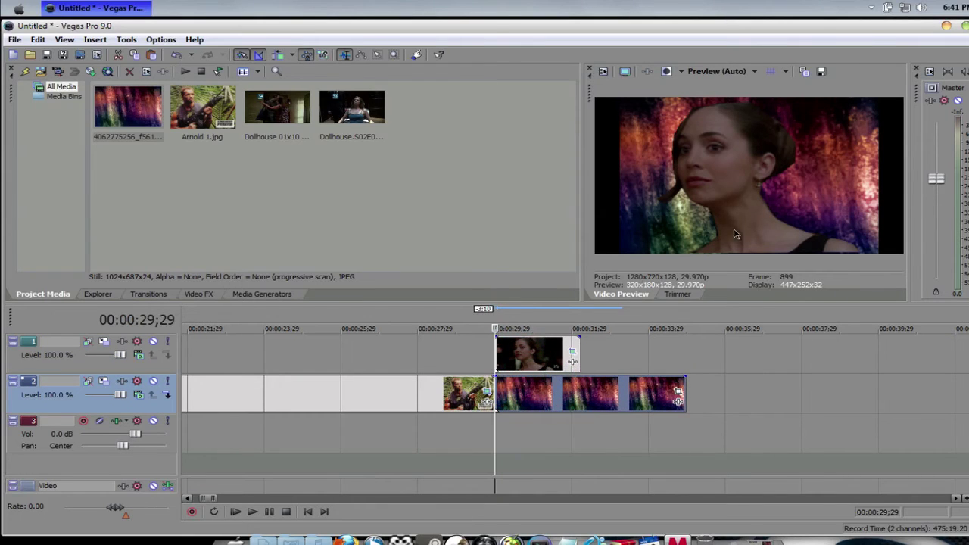
pyautogui.click(532, 346)
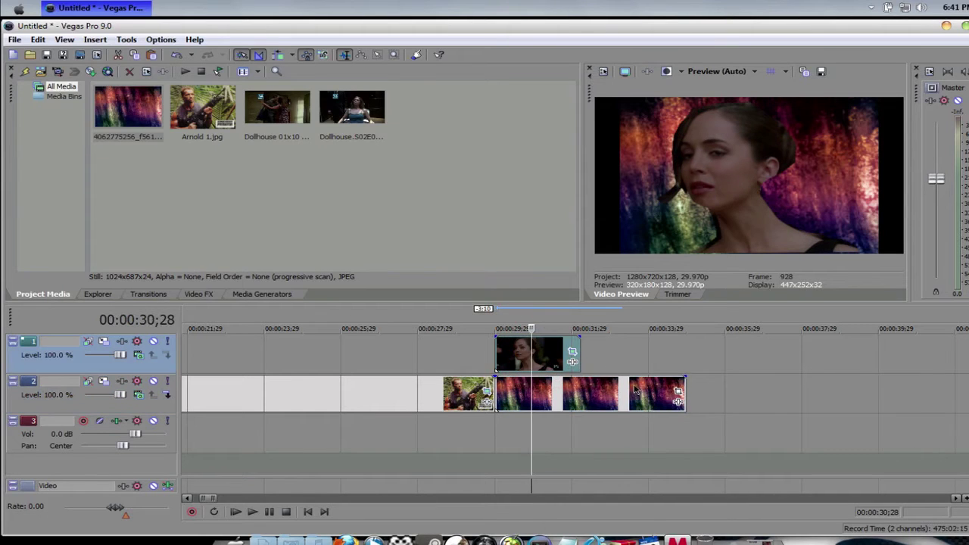
pyautogui.moveTo(681, 393); pyautogui.dragTo(652, 393)
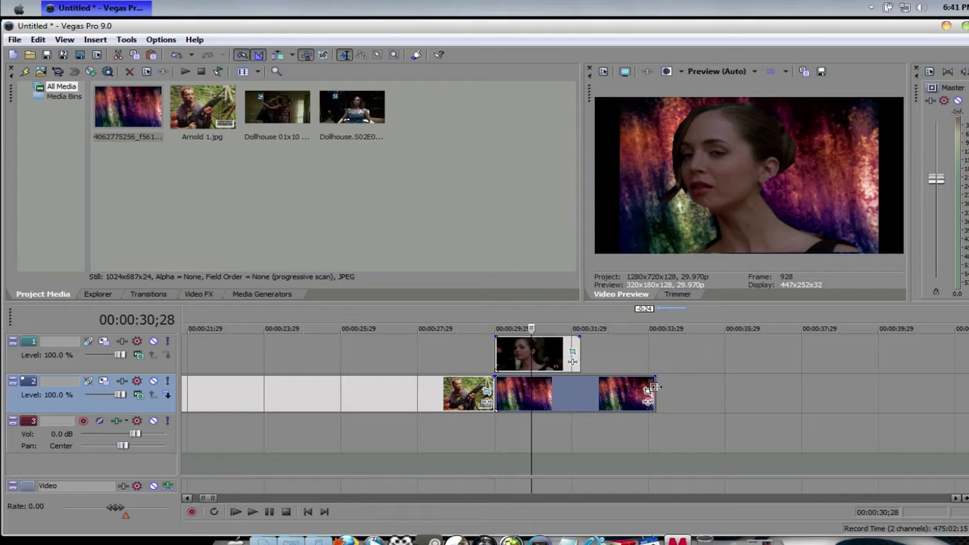
pyautogui.moveTo(650, 390); pyautogui.dragTo(578, 385)
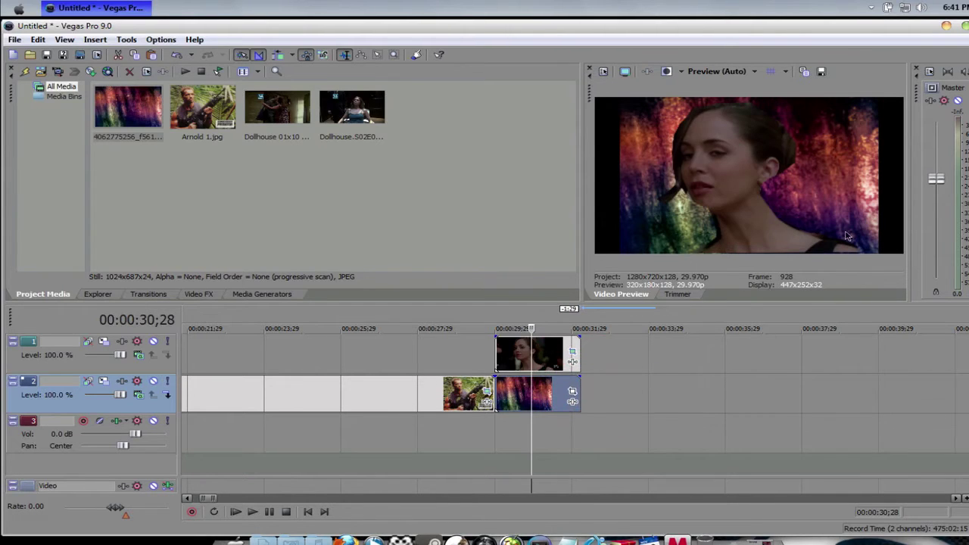
# Turn off Maintain Aspect Ratio for the texture image on track 2.
pyautogui.rightClick(528, 399)
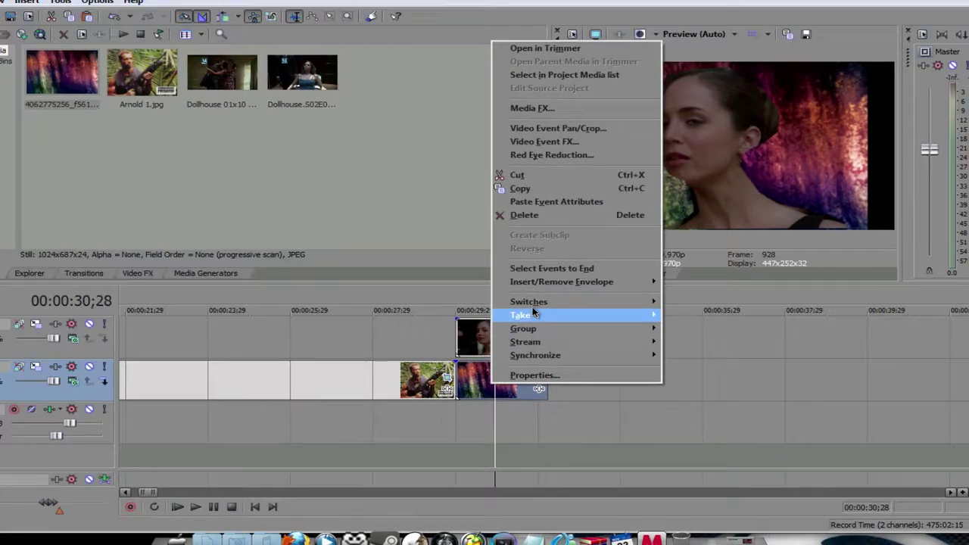
pyautogui.moveTo(567, 325)
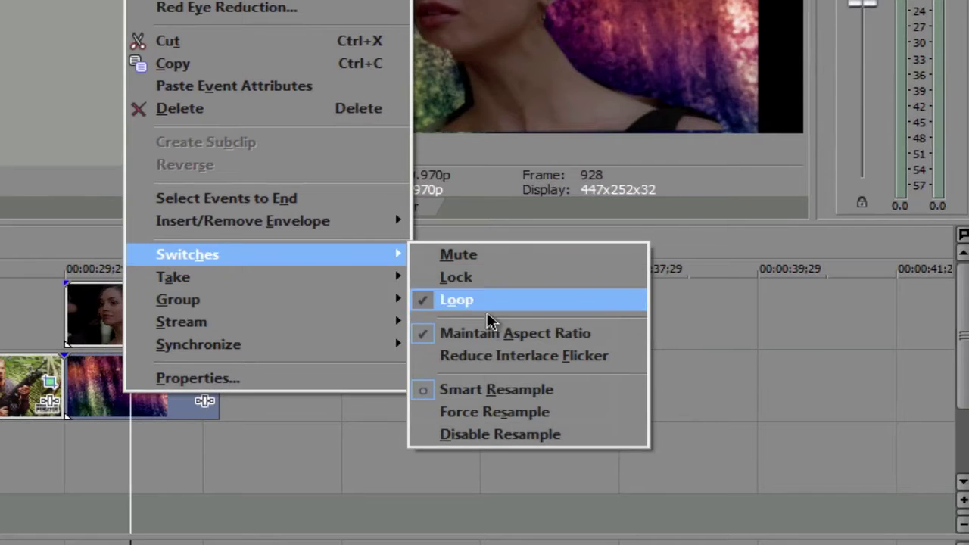
pyautogui.click(490, 331)
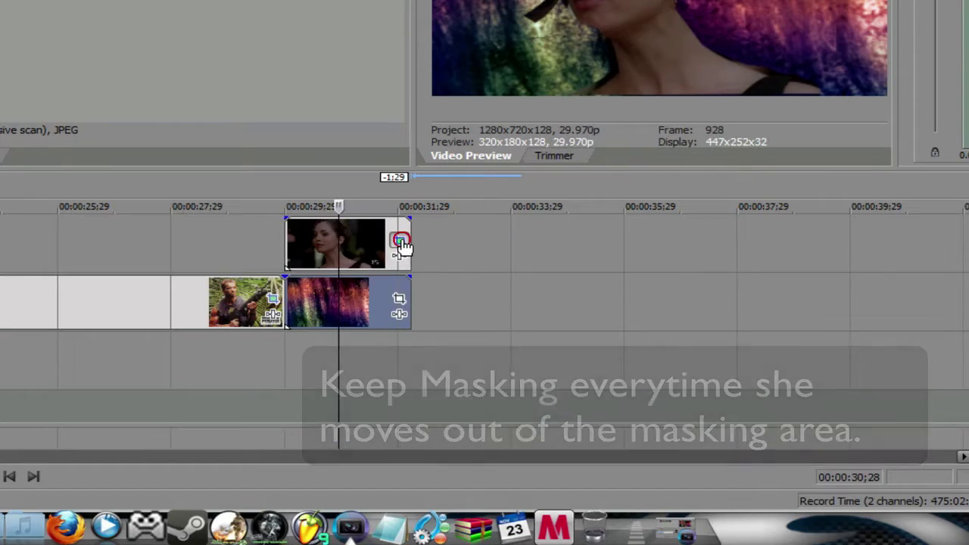
# Open the Dollhouse clip's mask in Event Pan/Crop and, about eight frames in, move the anchors beneath the chin to follow the jawline.
pyautogui.click(205, 402)
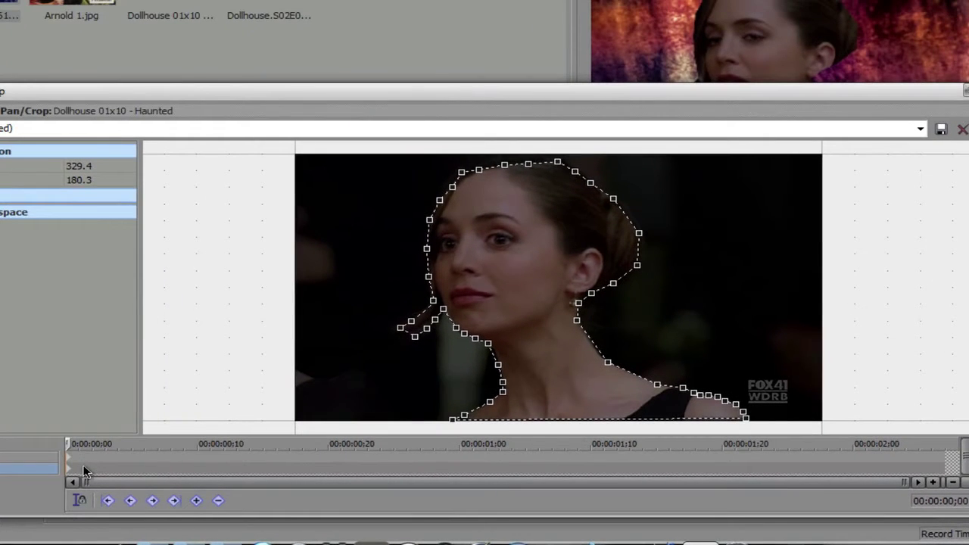
pyautogui.click(83, 471)
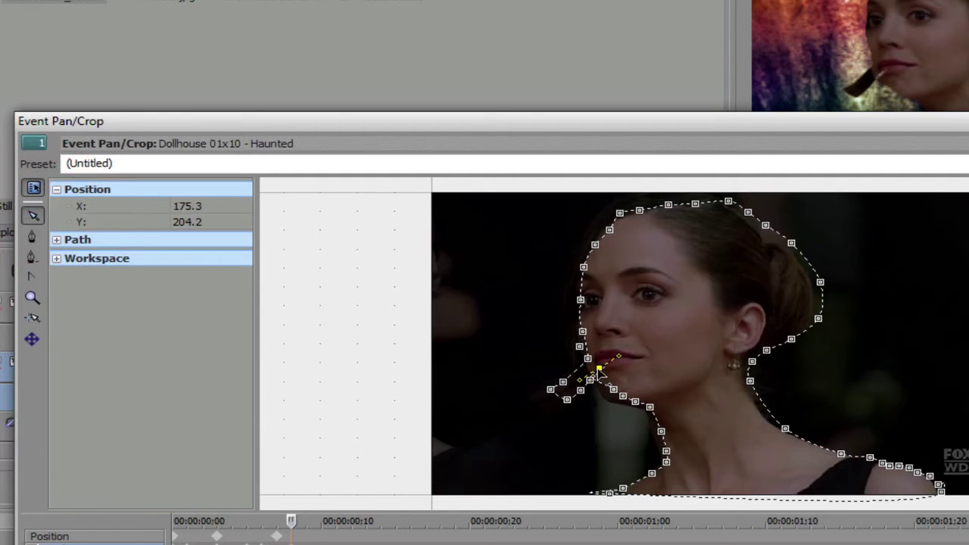
pyautogui.moveTo(598, 370); pyautogui.dragTo(586, 421)
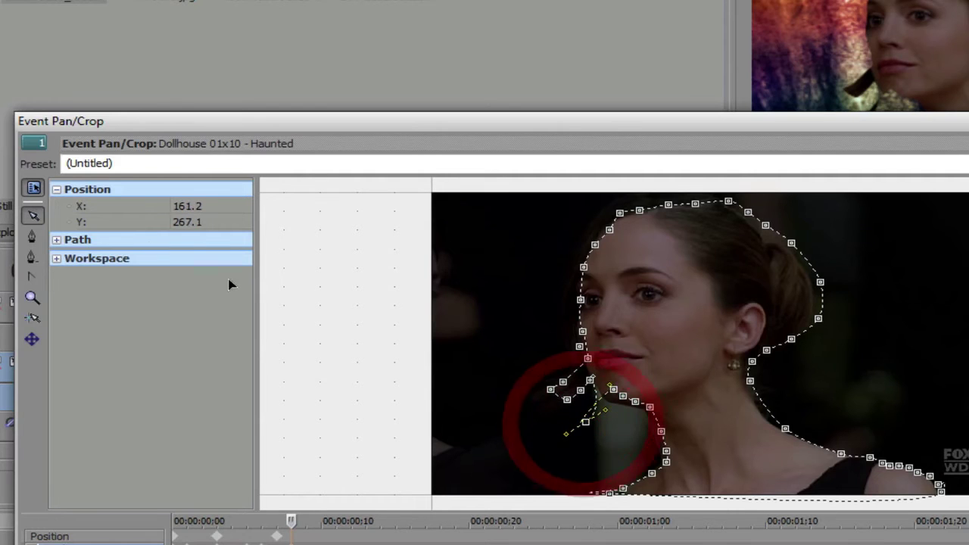
pyautogui.click(35, 217)
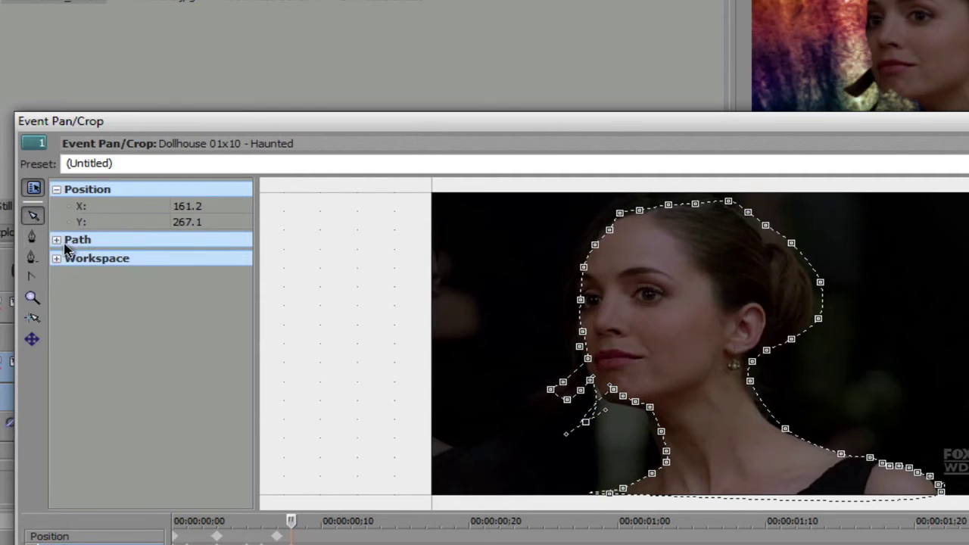
pyautogui.moveTo(616, 399)
pyautogui.mouseDown()
pyautogui.moveTo(623, 428)
pyautogui.moveTo(586, 398)
pyautogui.moveTo(639, 402)
pyautogui.moveTo(649, 417)
pyautogui.moveTo(628, 411)
pyautogui.mouseUp()
pyautogui.click(629, 407)
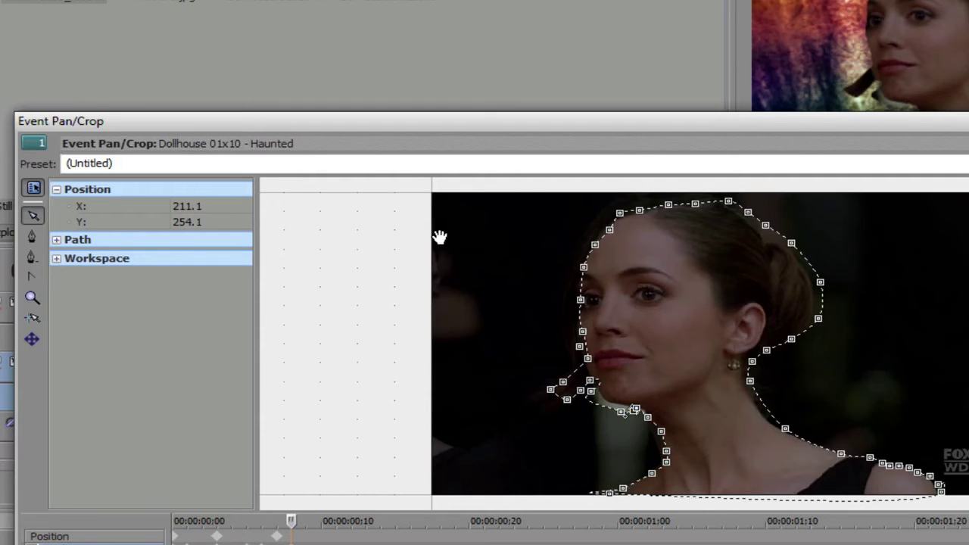
# On the same frame, move the mask anchors beside the eye, forehead and front hairline to follow the woman's outline.
pyautogui.moveTo(580, 303)
pyautogui.mouseDown()
pyautogui.moveTo(568, 307)
pyautogui.moveTo(578, 303)
pyautogui.mouseUp()
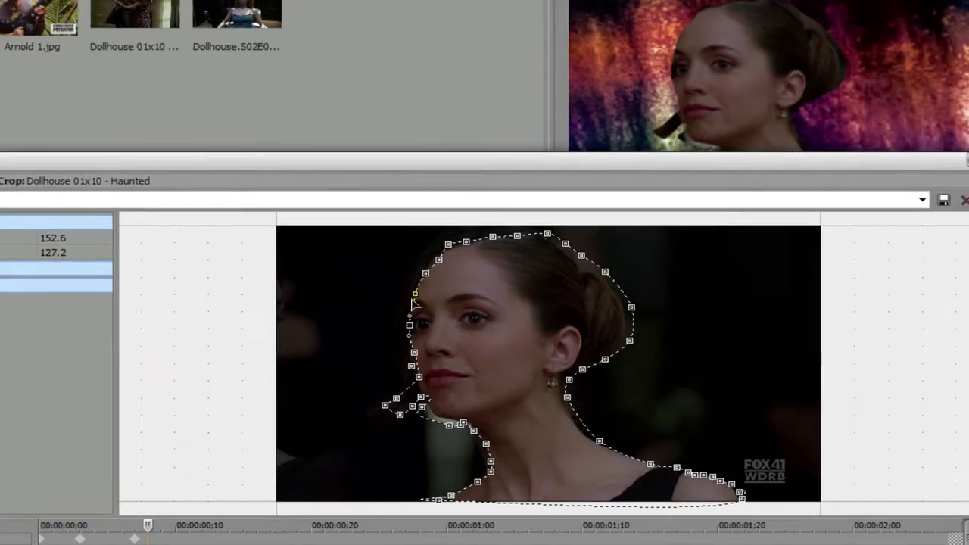
pyautogui.click(405, 294)
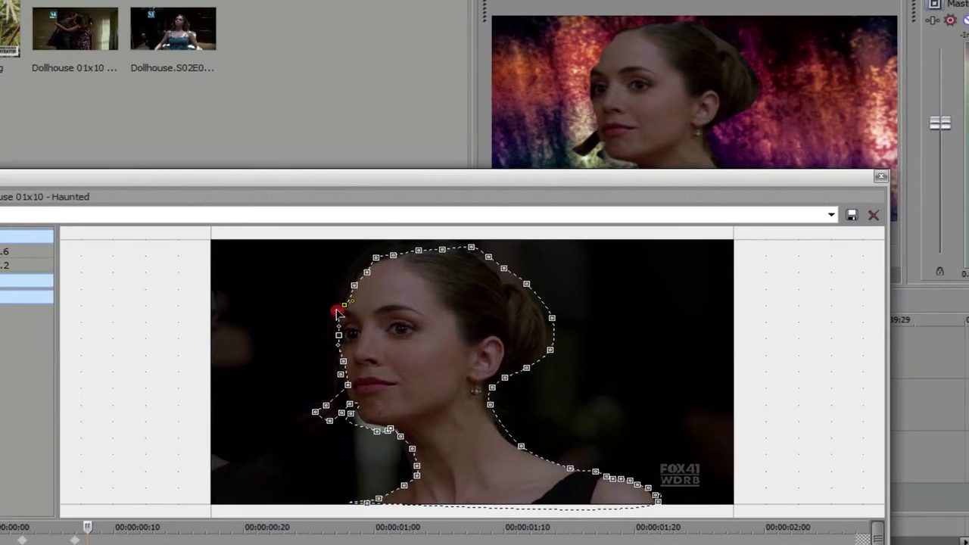
pyautogui.moveTo(338, 312)
pyautogui.mouseDown()
pyautogui.moveTo(345, 319)
pyautogui.moveTo(336, 294)
pyautogui.moveTo(340, 307)
pyautogui.moveTo(350, 284)
pyautogui.mouseUp()
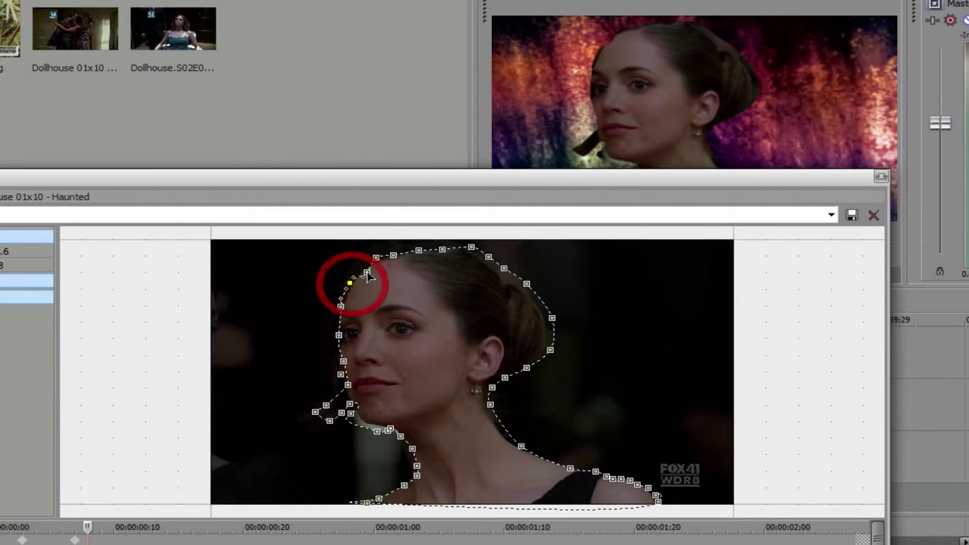
pyautogui.click(366, 274)
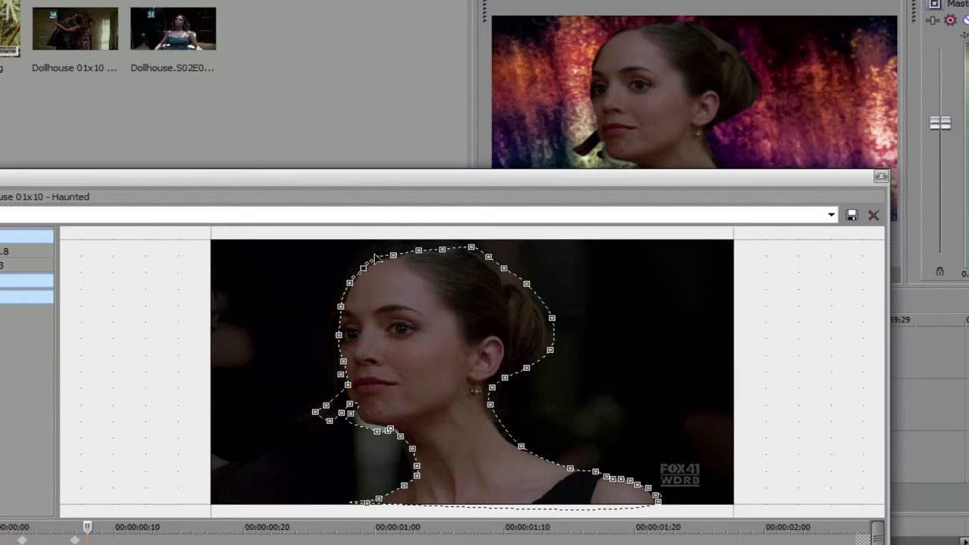
pyautogui.moveTo(377, 256); pyautogui.dragTo(377, 256)
# Step the mask timeline from about 00:00:00;10 to 00:00:01;04 and examine where the woman moves out of the mask.
pyautogui.click(112, 542)
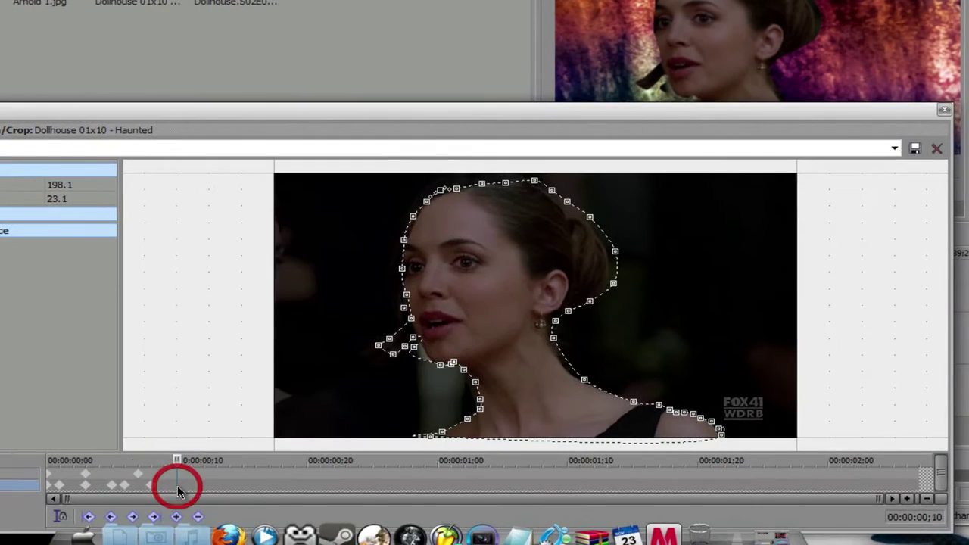
pyautogui.moveTo(181, 491); pyautogui.dragTo(203, 488)
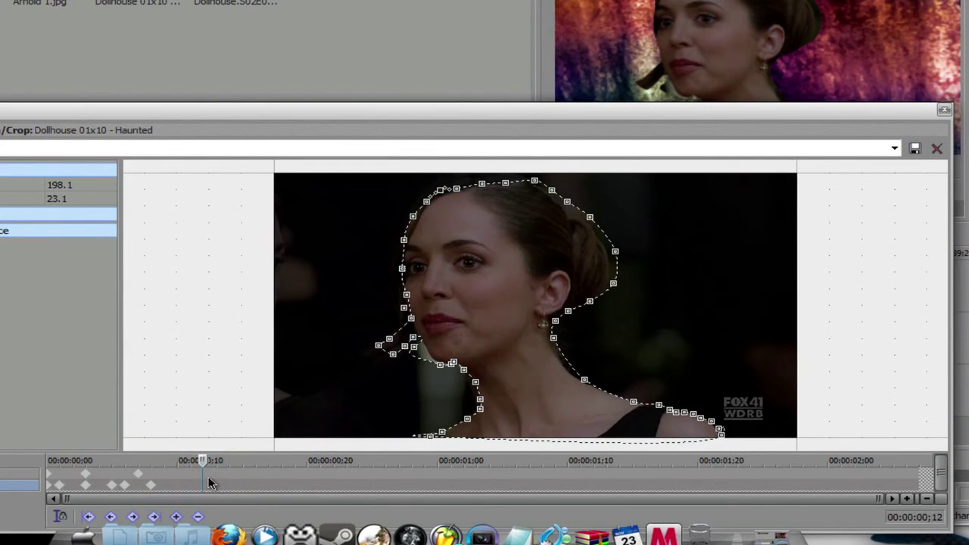
pyautogui.click(213, 478)
pyautogui.click(191, 485)
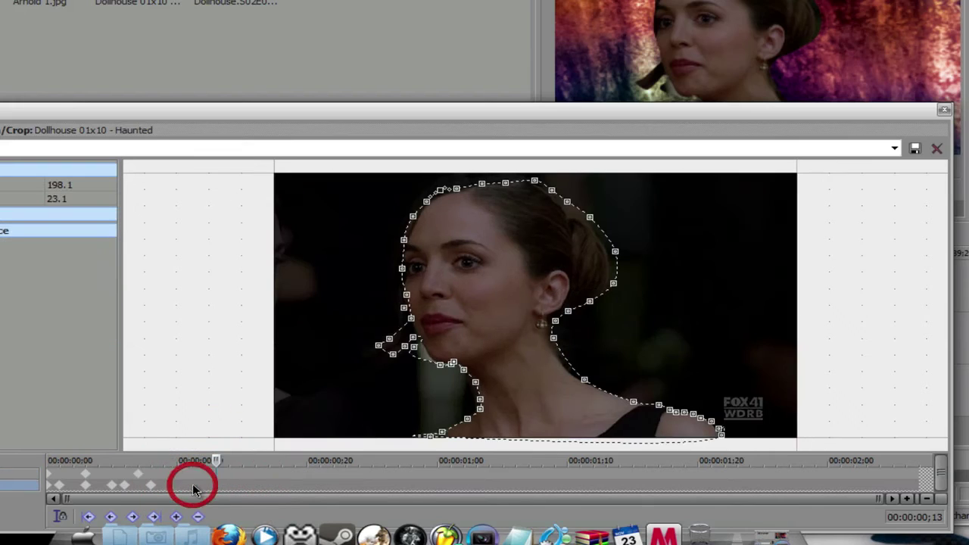
pyautogui.click(216, 484)
pyautogui.click(230, 485)
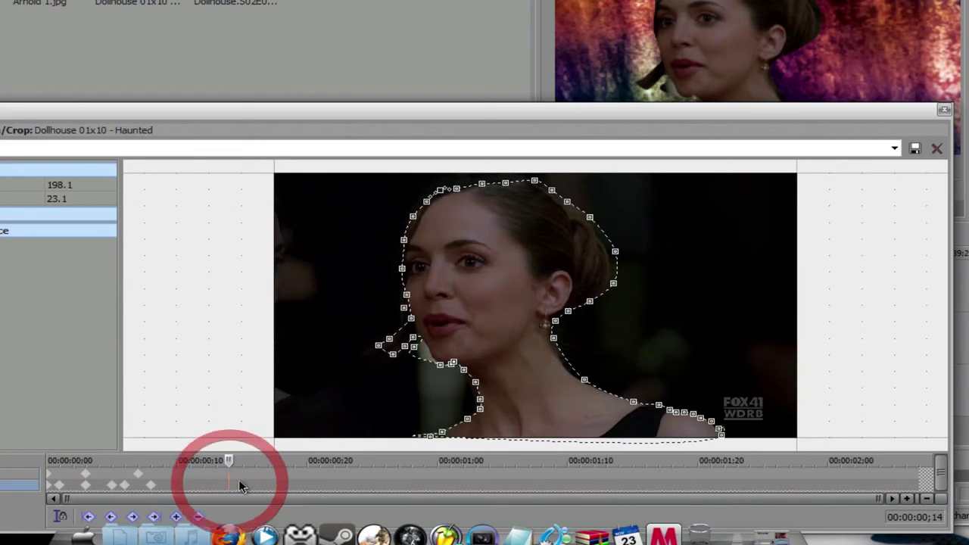
pyautogui.click(256, 481)
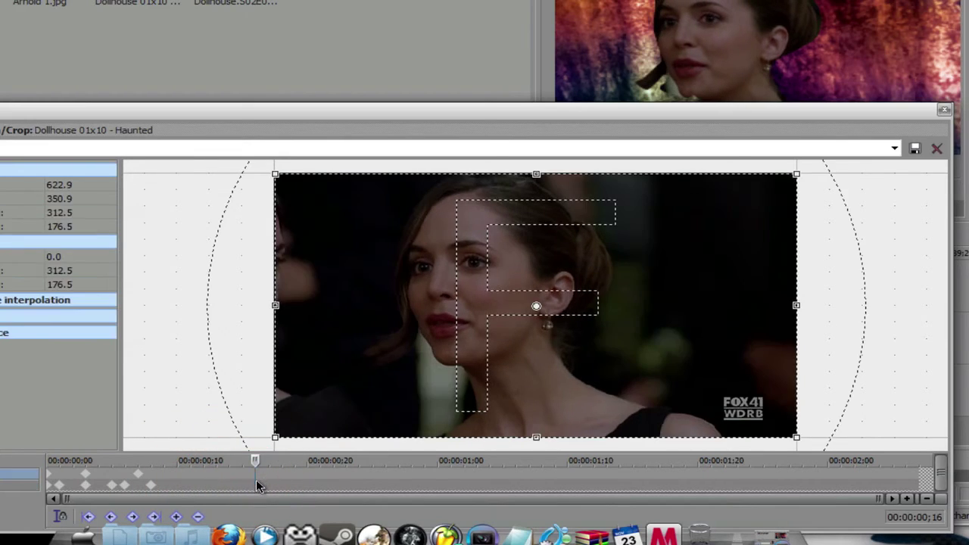
pyautogui.click(256, 481)
pyautogui.click(272, 482)
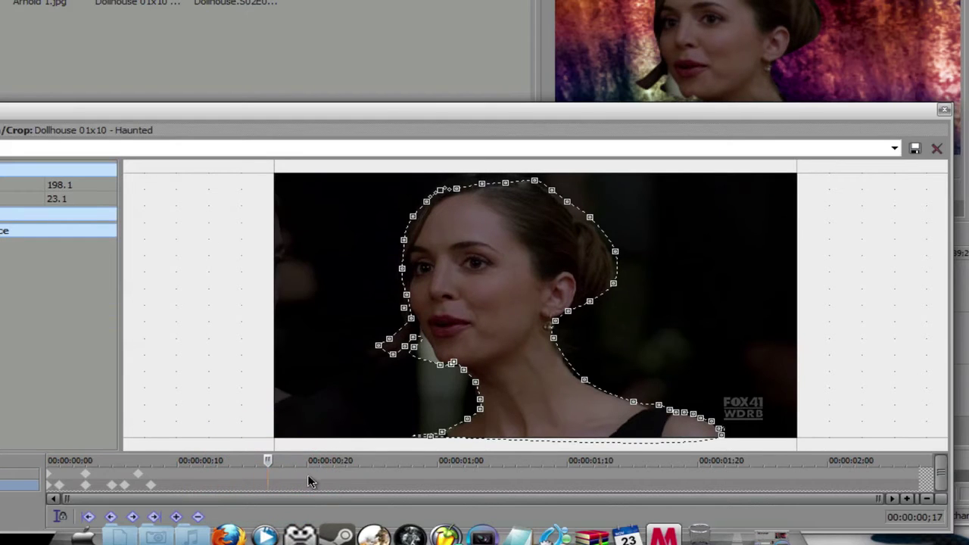
pyautogui.click(326, 485)
pyautogui.click(389, 487)
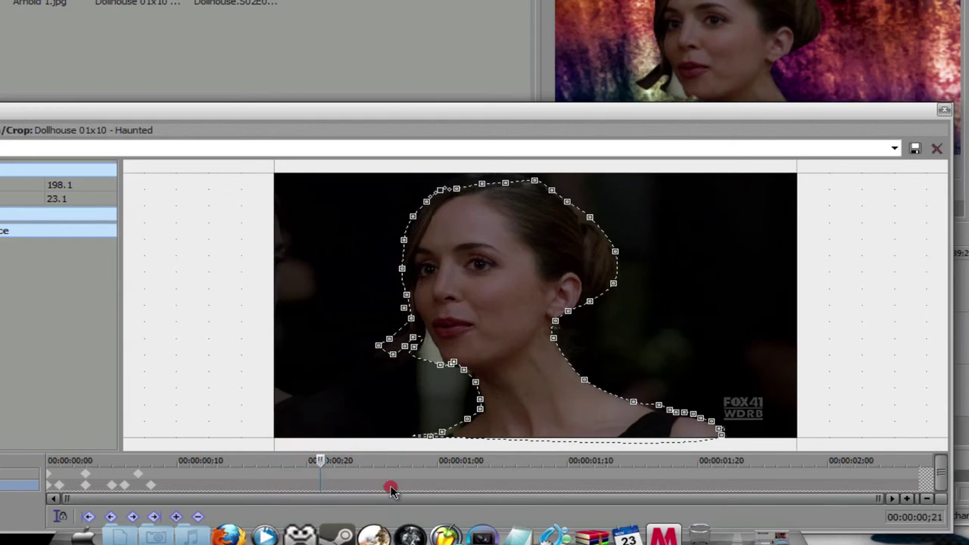
pyautogui.click(437, 487)
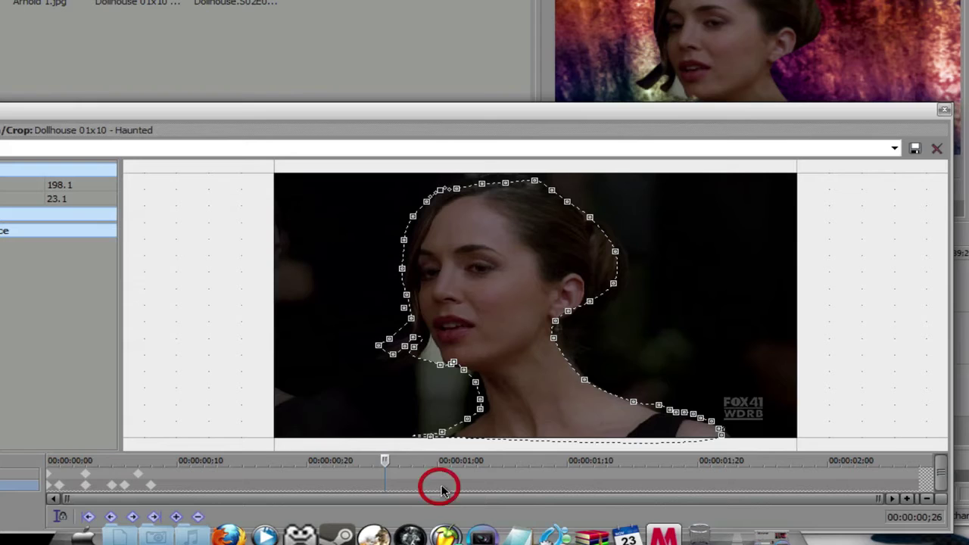
pyautogui.click(493, 491)
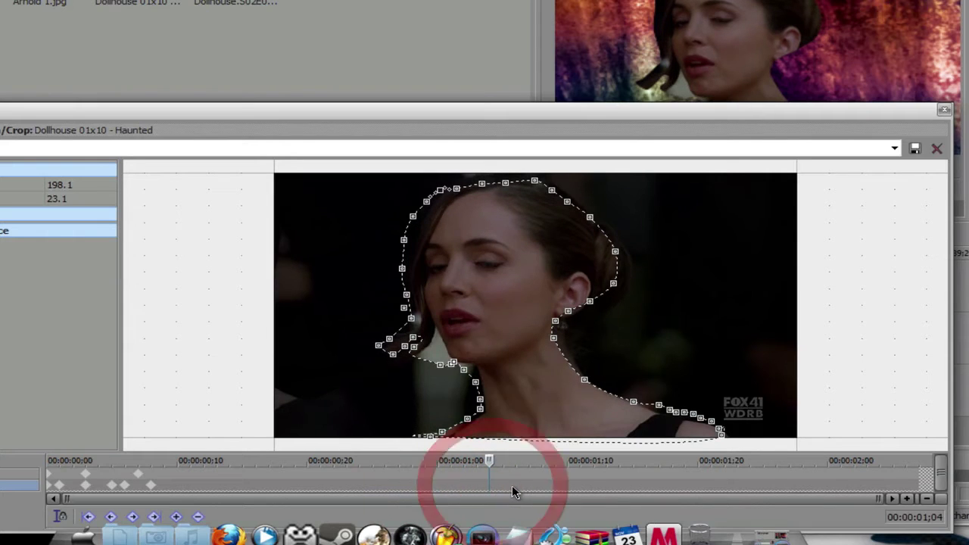
# At 00:00:01;06 and 00:00:01;10, move the mask anchors below the loose hair strand downward to include its tip.
pyautogui.click(513, 485)
pyautogui.click(521, 485)
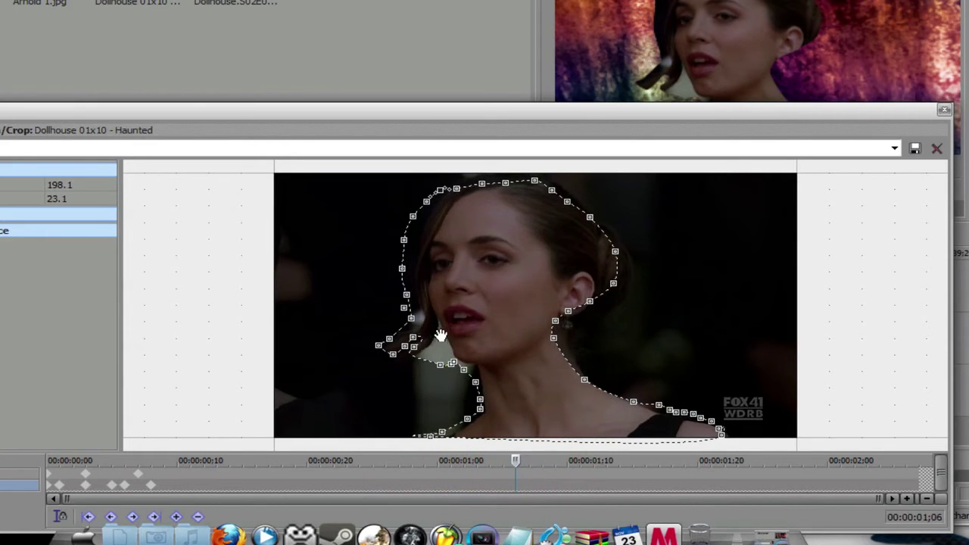
pyautogui.click(418, 337)
pyautogui.moveTo(418, 339); pyautogui.dragTo(401, 357)
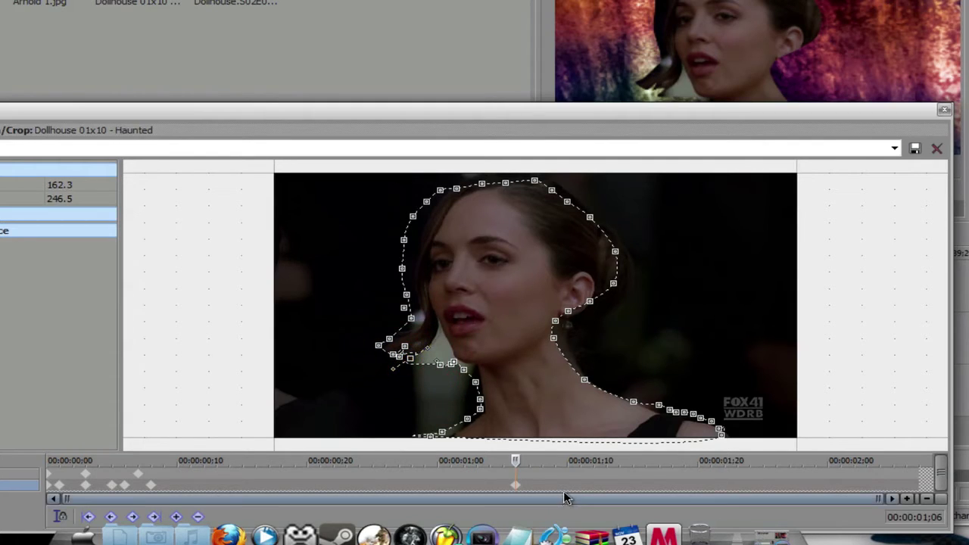
pyautogui.click(563, 486)
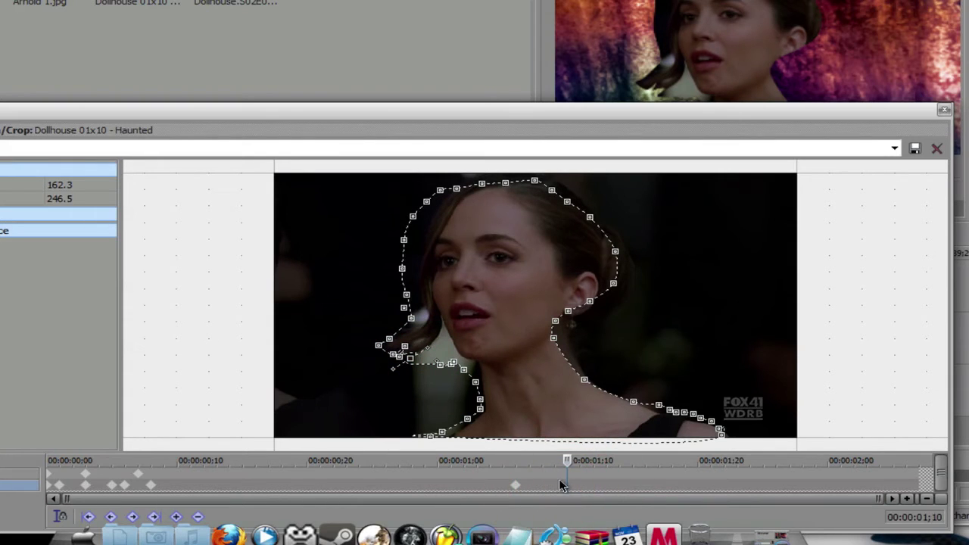
pyautogui.moveTo(409, 350); pyautogui.dragTo(406, 379)
# At 00:00:01;12, pull the mask anchors between the hair strand and the neck up against the chin and jaw.
pyautogui.click(600, 487)
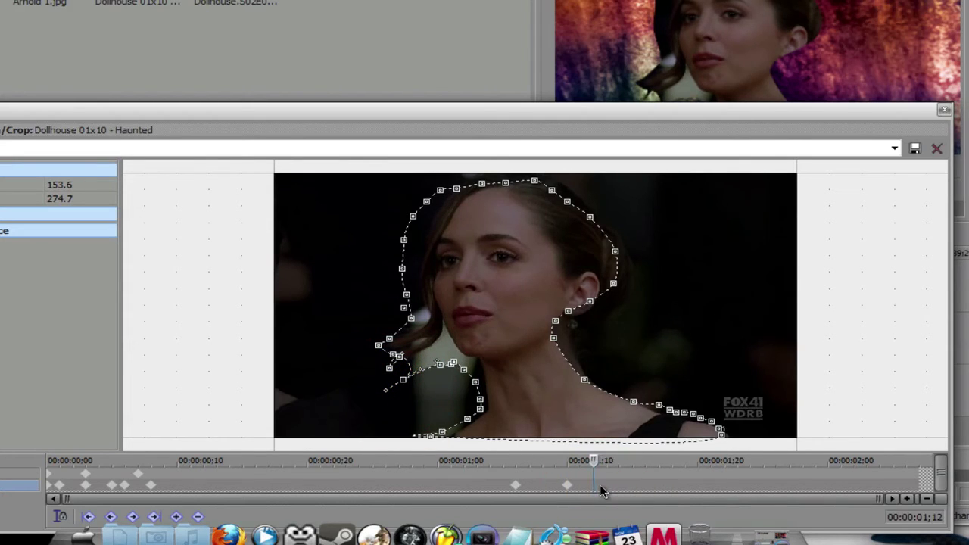
pyautogui.moveTo(623, 114); pyautogui.dragTo(625, 138)
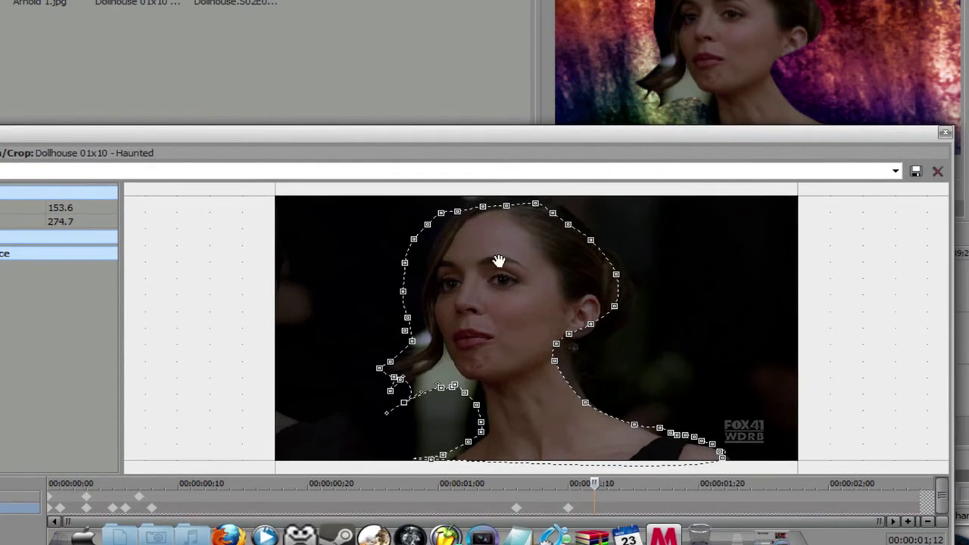
pyautogui.moveTo(442, 391); pyautogui.dragTo(438, 371)
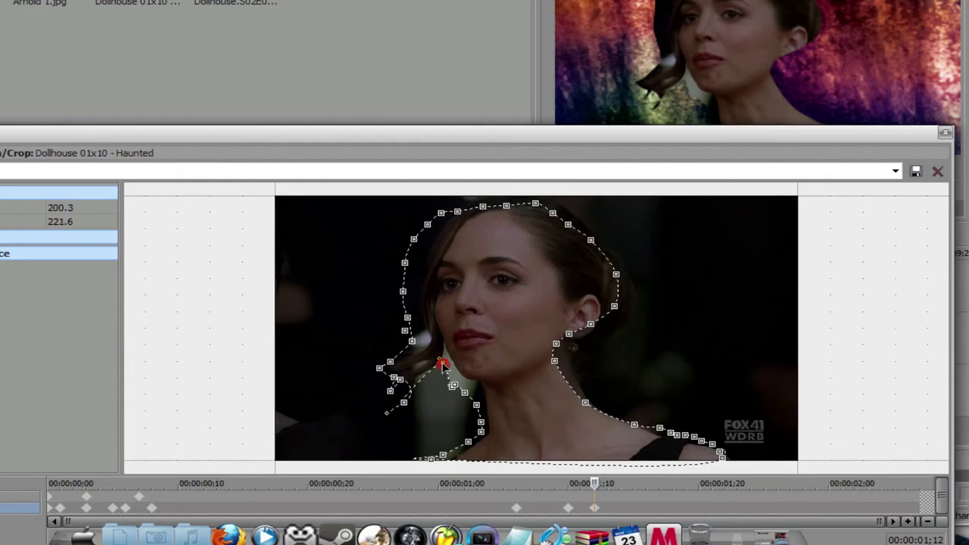
pyautogui.click(442, 363)
pyautogui.moveTo(453, 387)
pyautogui.mouseDown()
pyautogui.moveTo(458, 370)
pyautogui.moveTo(473, 383)
pyautogui.moveTo(459, 389)
pyautogui.moveTo(462, 378)
pyautogui.mouseUp()
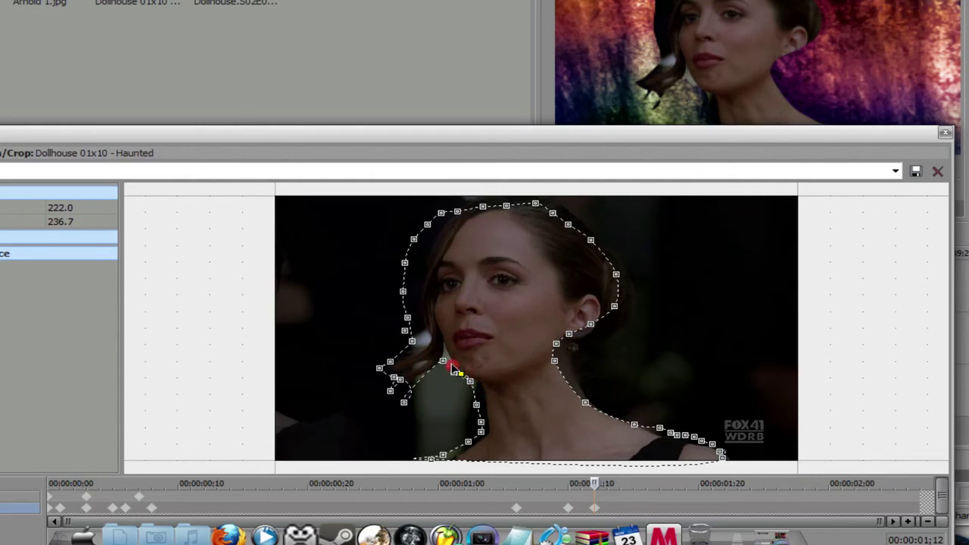
pyautogui.moveTo(453, 365); pyautogui.dragTo(448, 354)
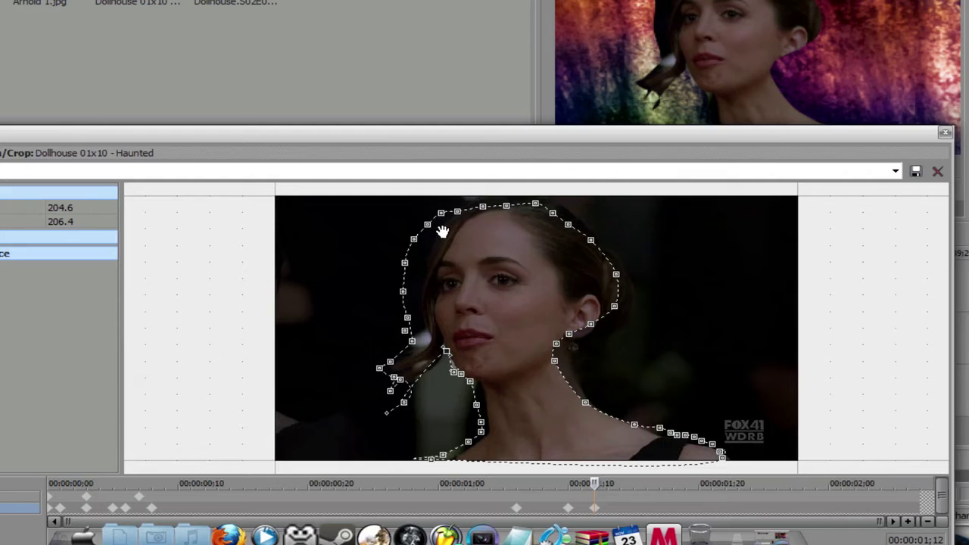
pyautogui.click(444, 218)
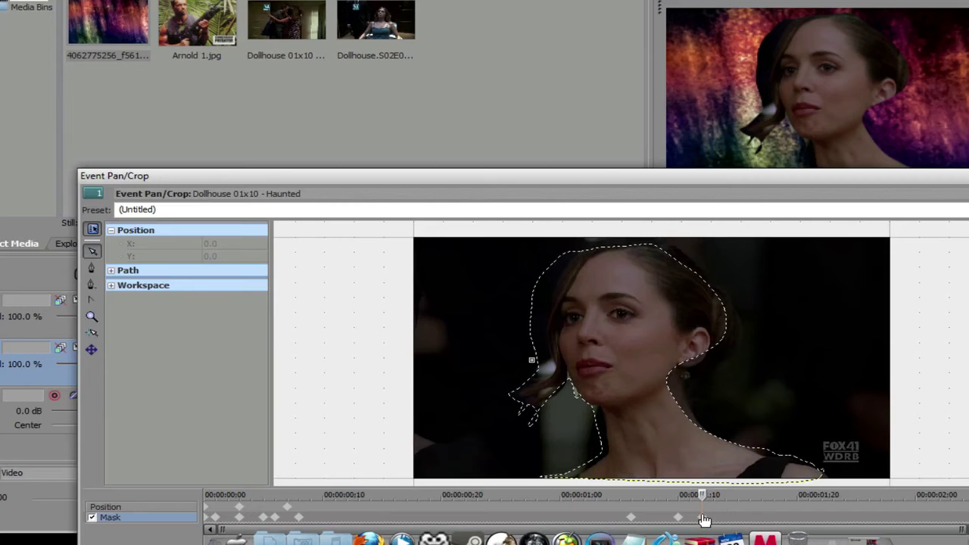
# One frame after 00:00:01;12, move the mask anchors along the forehead, cheek and hair strand inward to hug the woman's face.
pyautogui.click(703, 517)
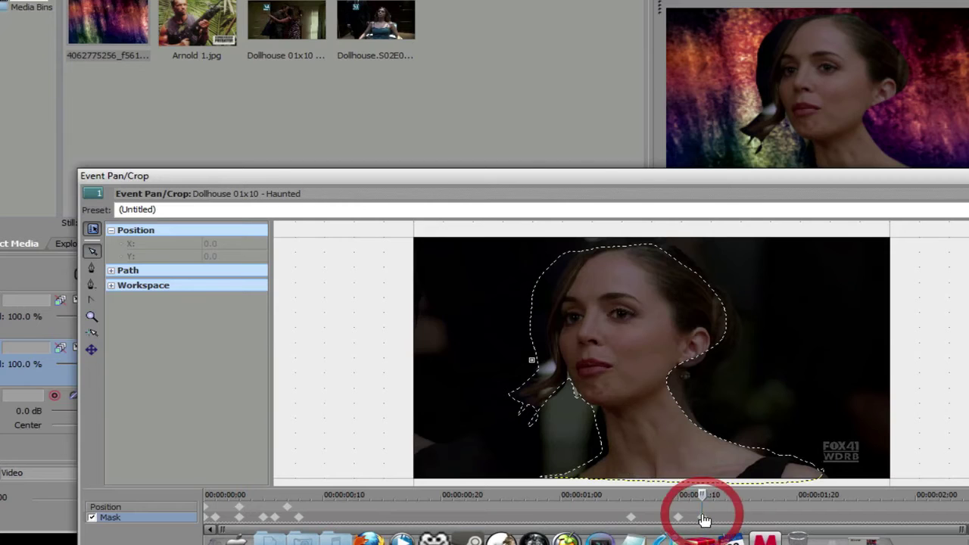
pyautogui.click(712, 519)
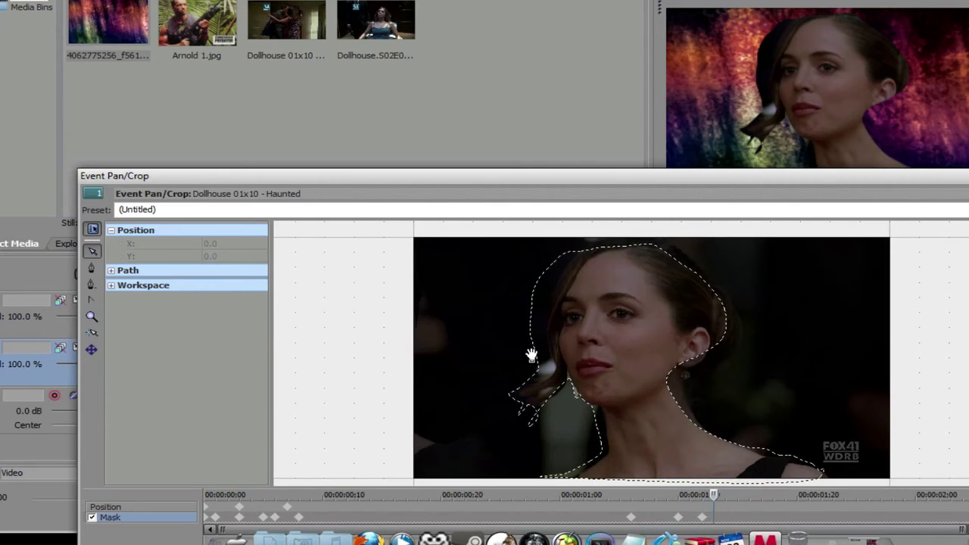
pyautogui.click(533, 362)
pyautogui.click(537, 356)
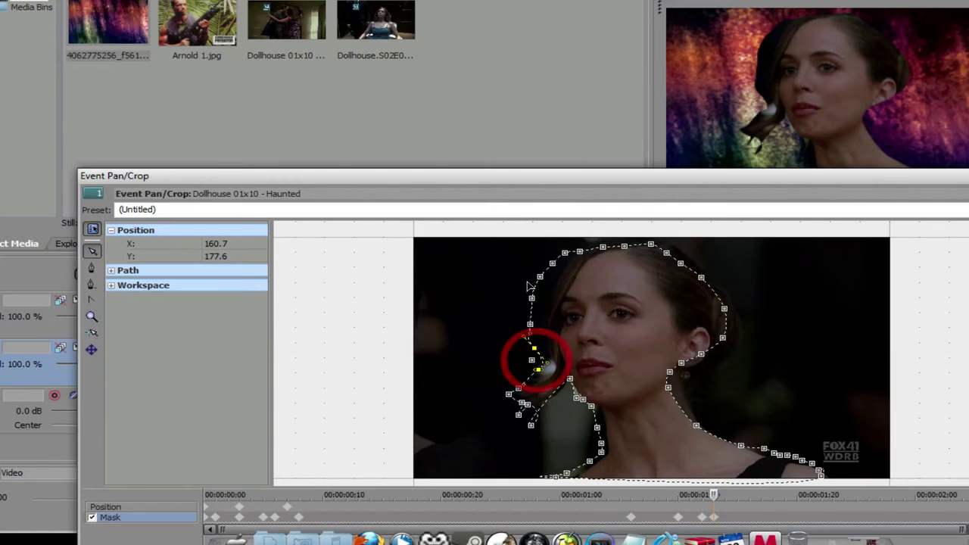
pyautogui.moveTo(554, 267); pyautogui.dragTo(542, 377)
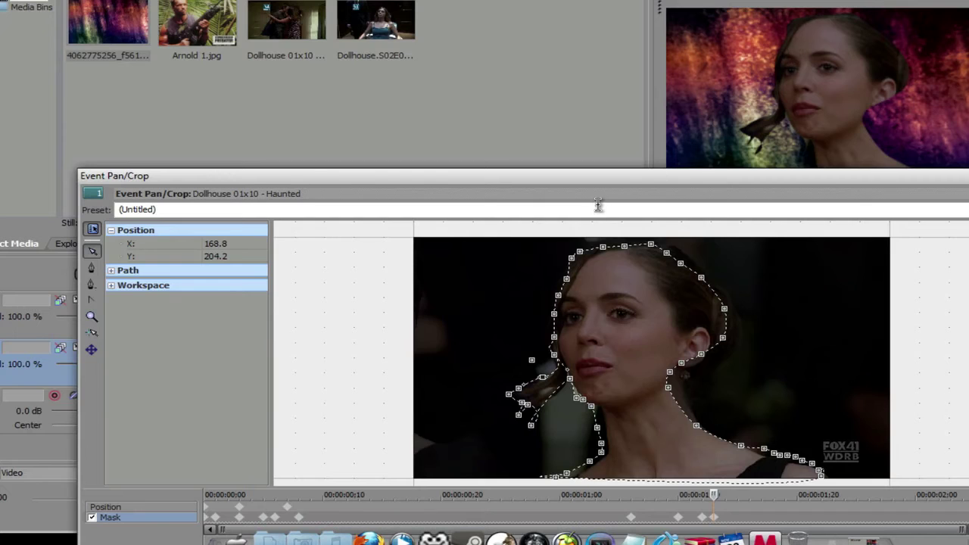
pyautogui.moveTo(566, 279); pyautogui.dragTo(563, 276)
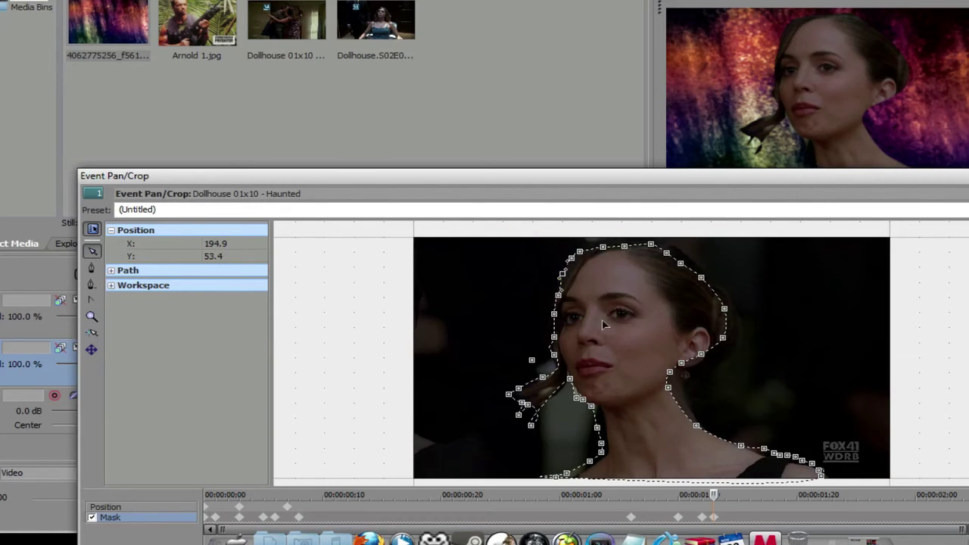
# At 00:00:01;13, move the mask anchors under the ear and along the back of the neck outward to include both, and finish mask editing.
pyautogui.moveTo(684, 369); pyautogui.dragTo(704, 364)
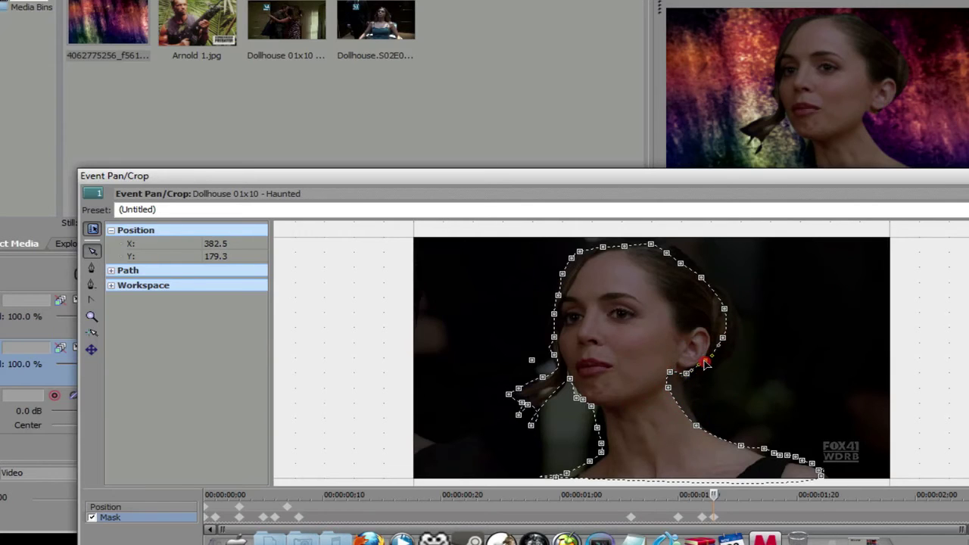
pyautogui.click(671, 374)
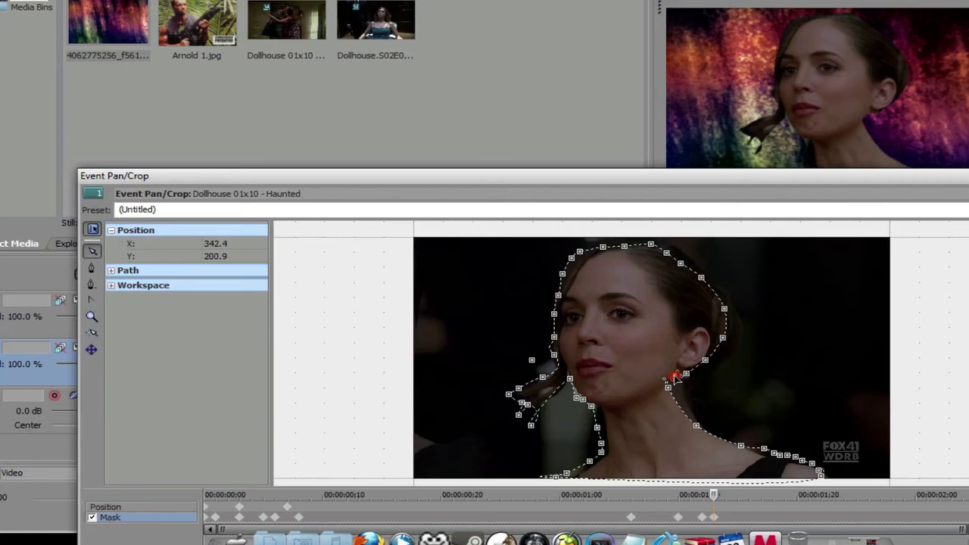
pyautogui.moveTo(668, 386)
pyautogui.mouseDown()
pyautogui.moveTo(675, 399)
pyautogui.moveTo(684, 391)
pyautogui.mouseUp()
pyautogui.moveTo(696, 426); pyautogui.dragTo(704, 428)
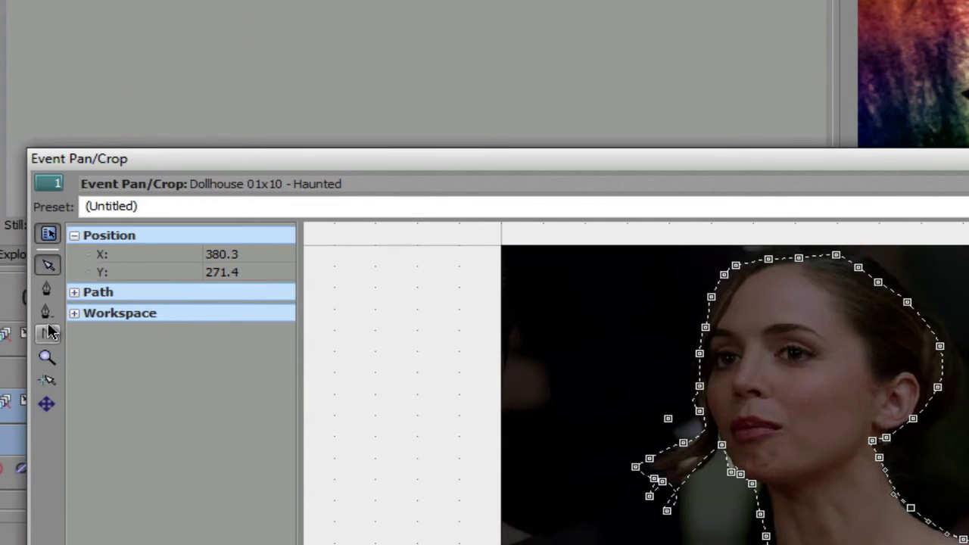
pyautogui.click(47, 290)
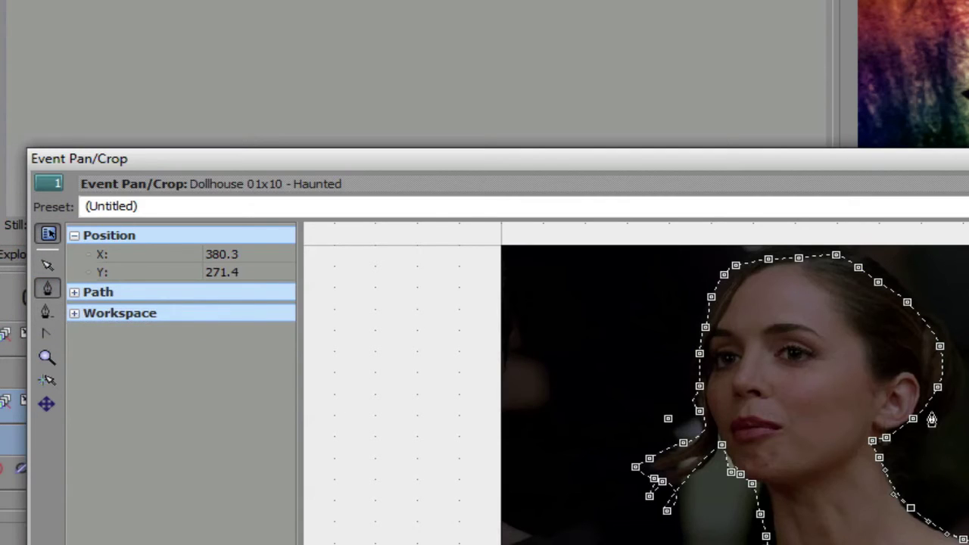
pyautogui.click(48, 267)
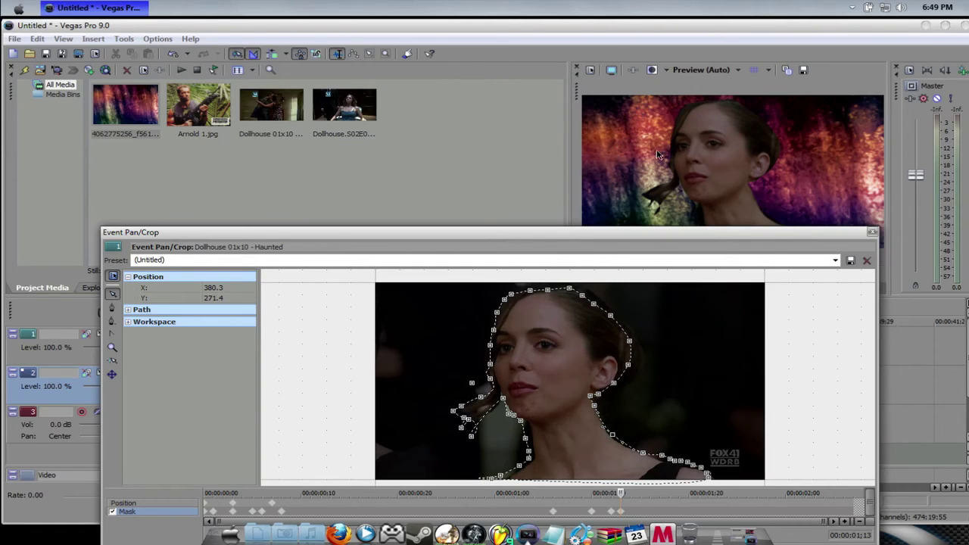
pyautogui.click(870, 233)
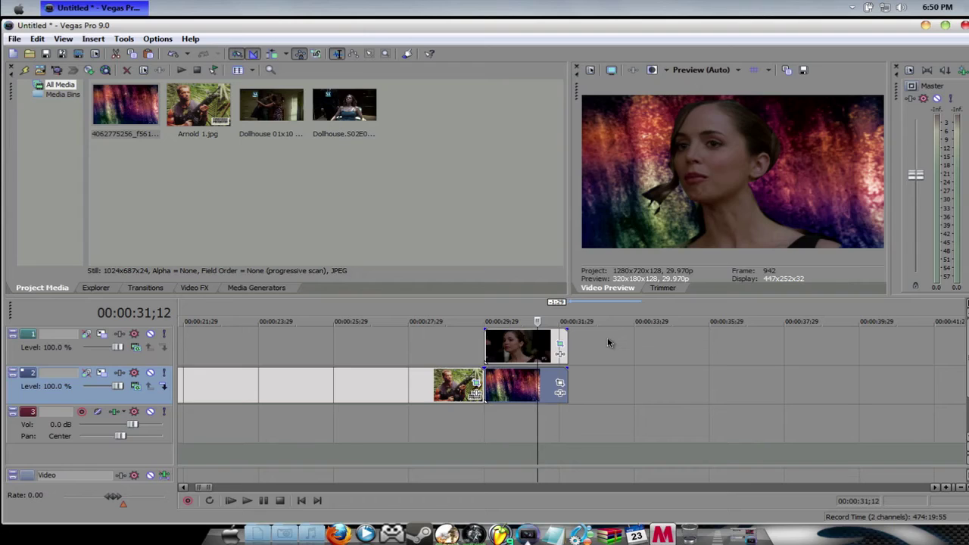
# Select the timeline range from 00:00:25;10 to 00:00:33;29 and play it to review the masked clips.
pyautogui.click(183, 487)
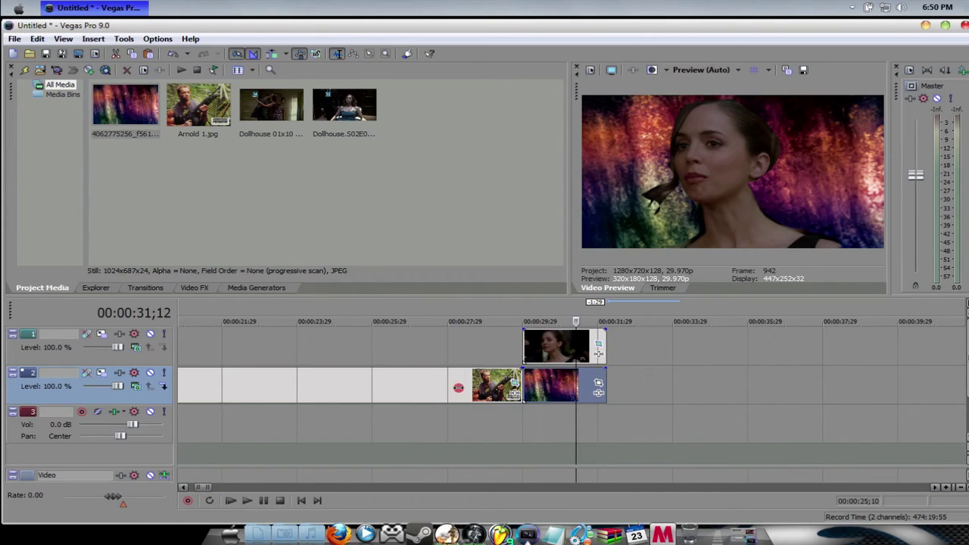
pyautogui.moveTo(527, 412); pyautogui.dragTo(350, 334)
pyautogui.moveTo(528, 321); pyautogui.dragTo(673, 322)
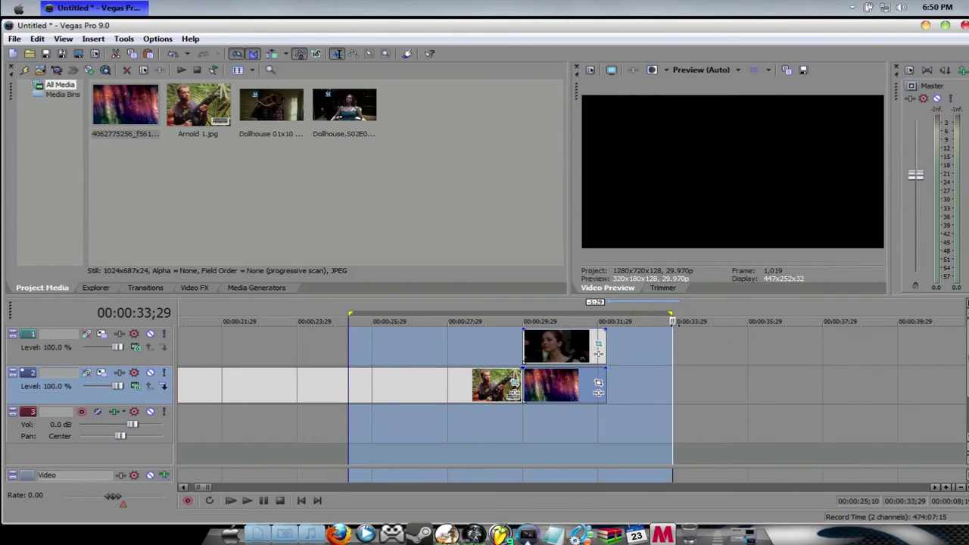
pyautogui.press('space')
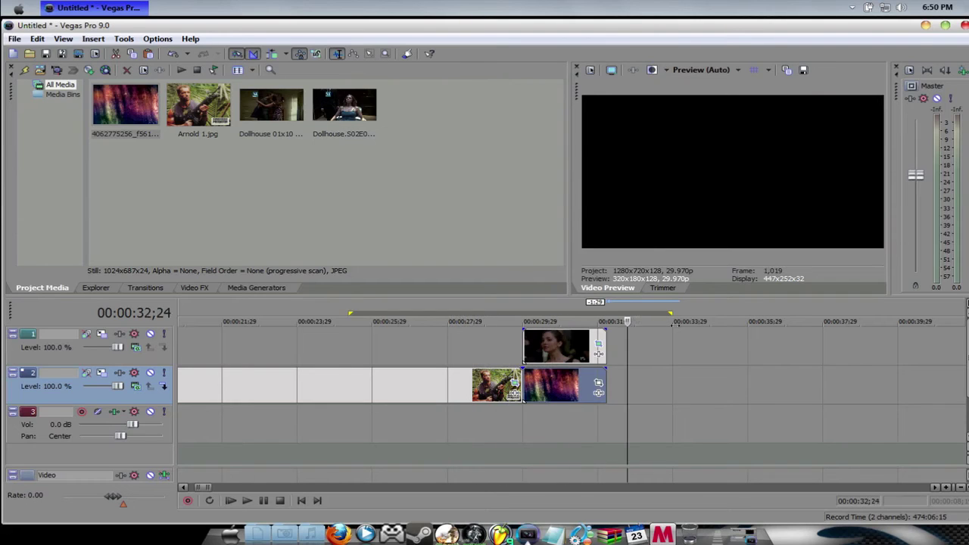
pyautogui.click(350, 350)
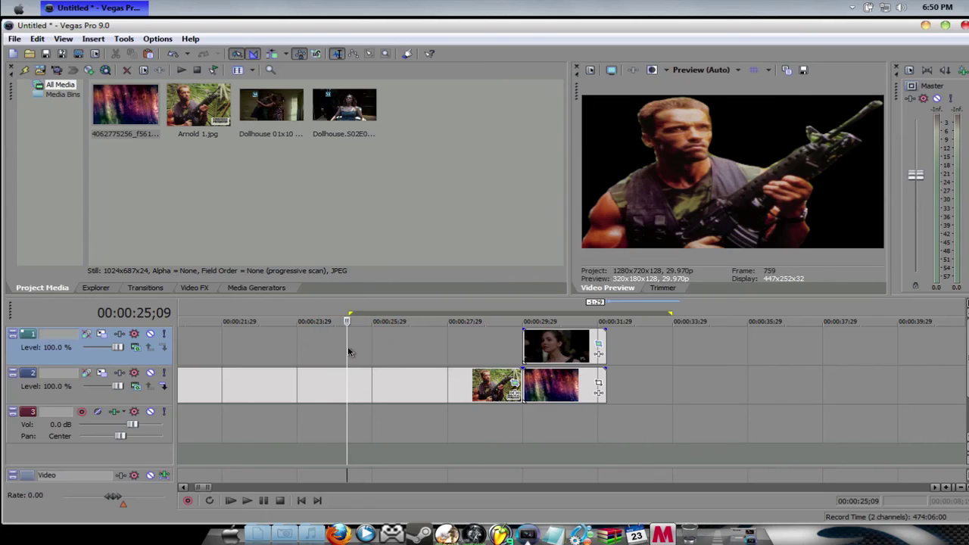
pyautogui.press('space')
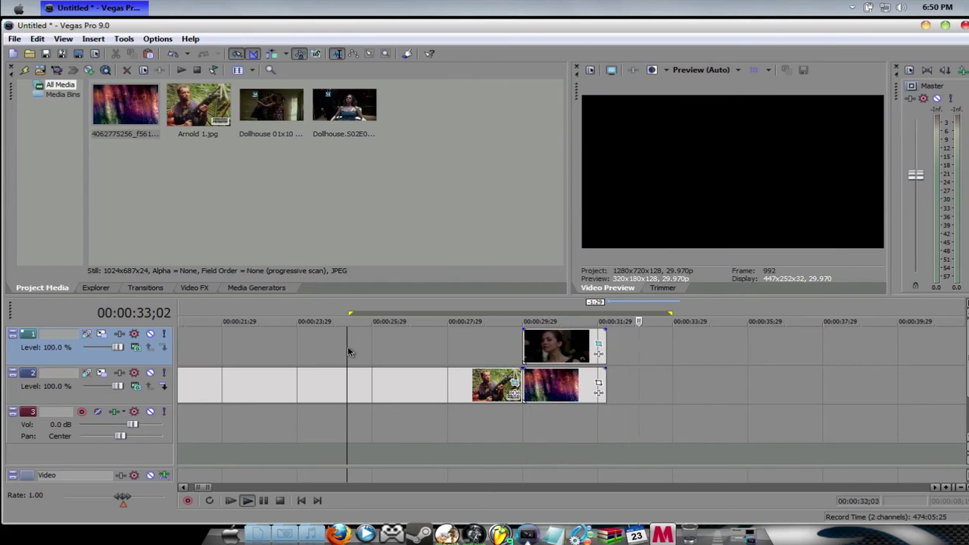
pyautogui.press('space')
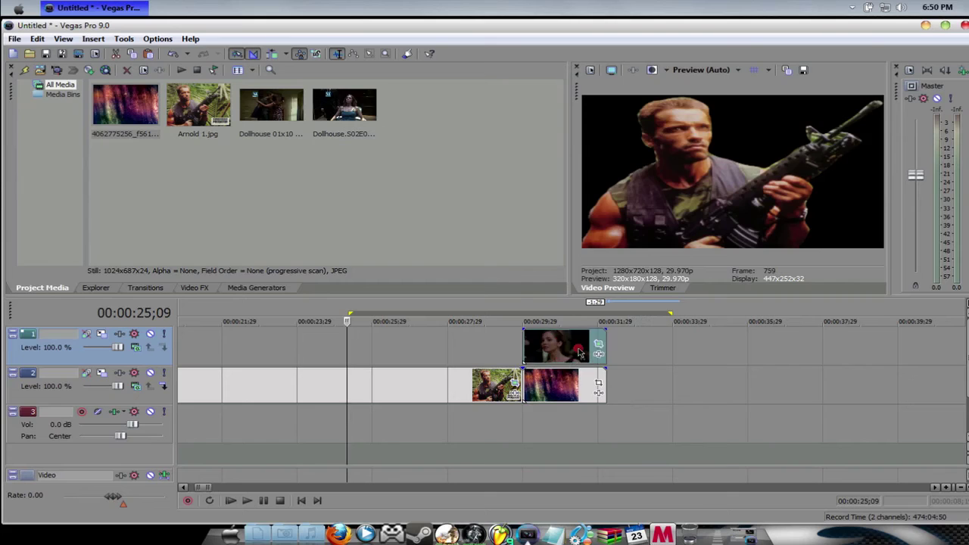
pyautogui.click(579, 347)
pyautogui.click(599, 345)
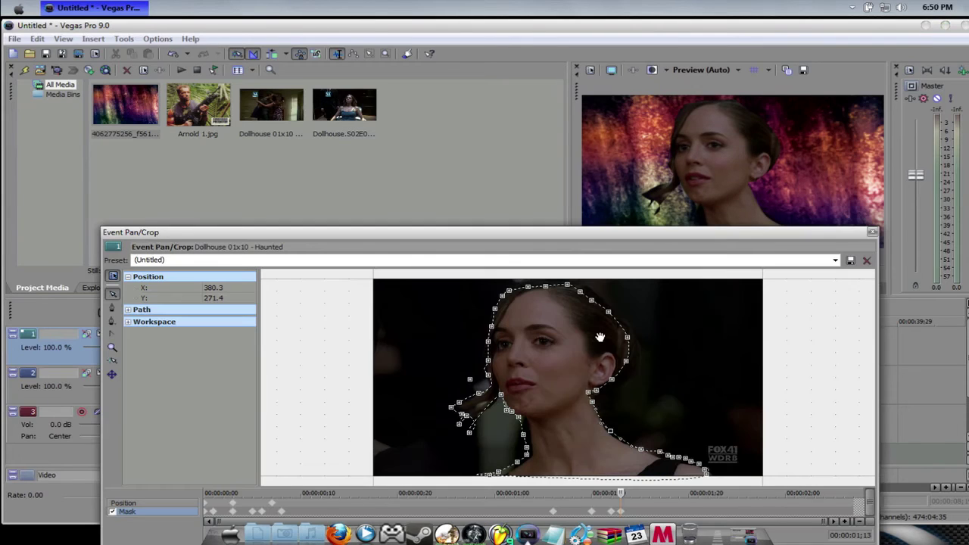
pyautogui.click(872, 233)
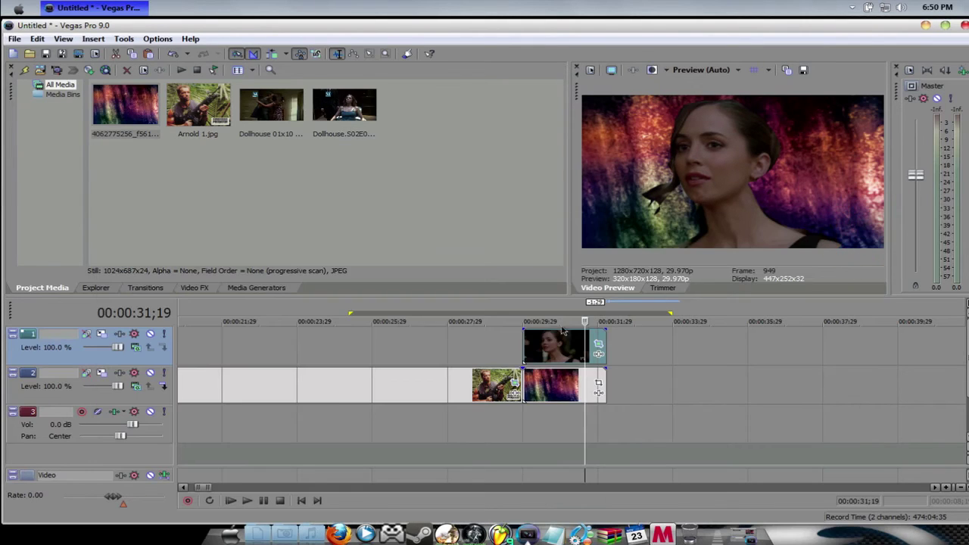
# Place the cursor at 00:00:31;29, cut the Dollhouse event from track 1, and undo the cut.
pyautogui.click(599, 336)
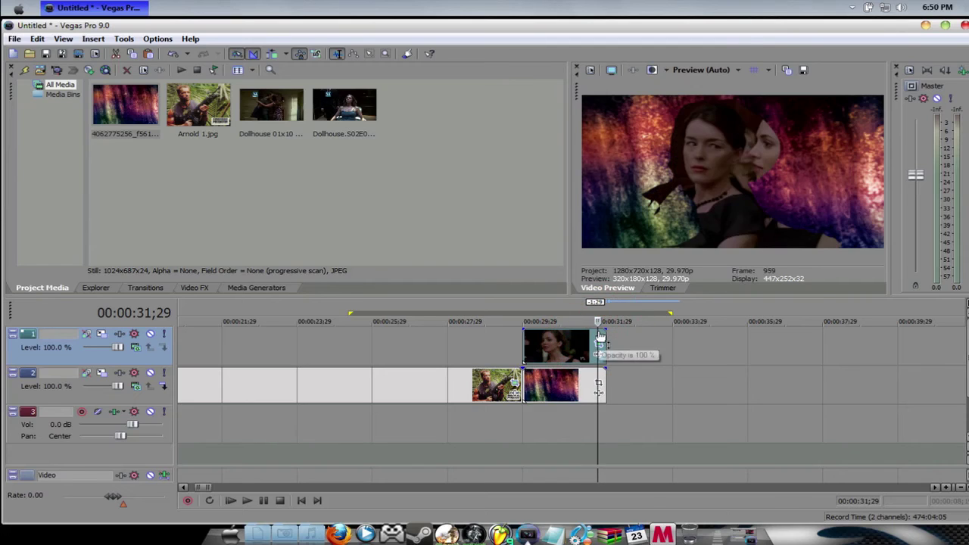
pyautogui.rightClick(601, 342)
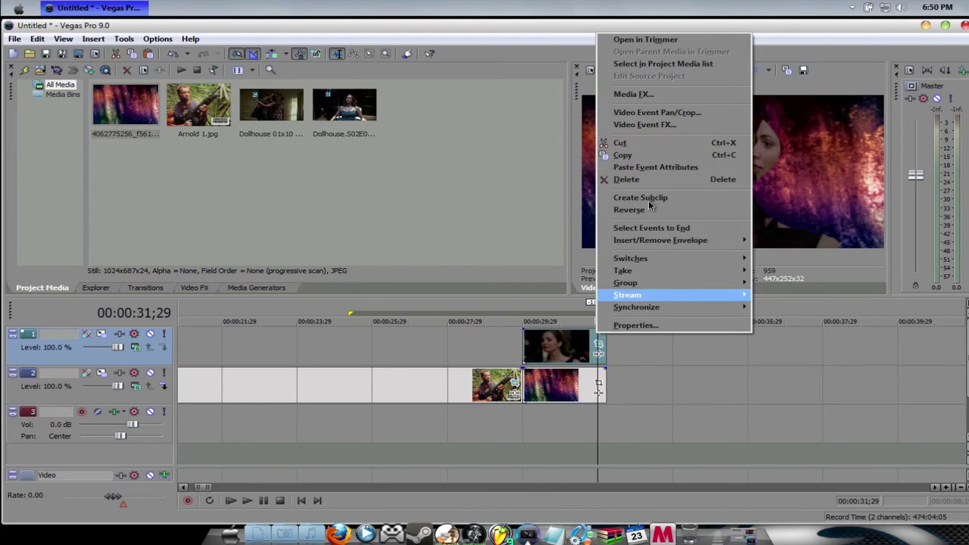
pyautogui.click(606, 144)
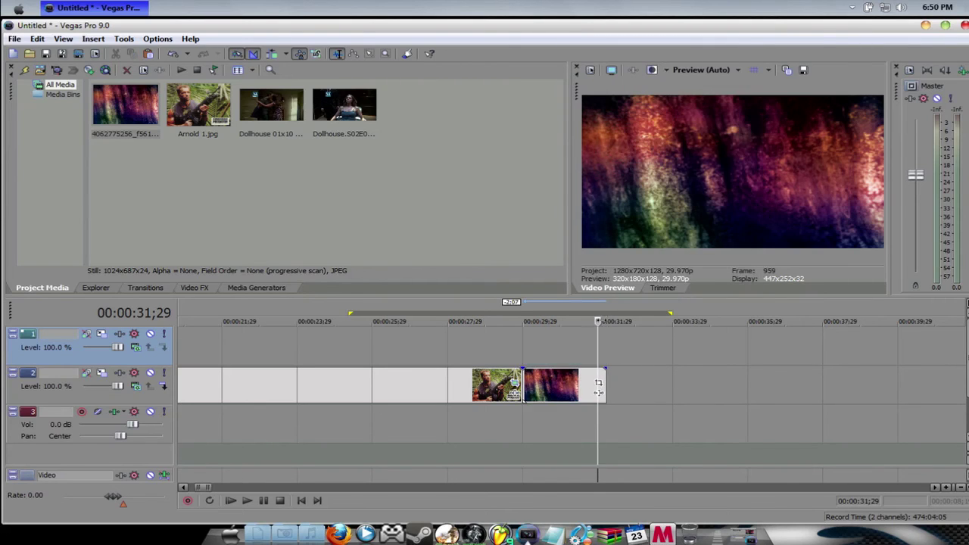
pyautogui.click(40, 40)
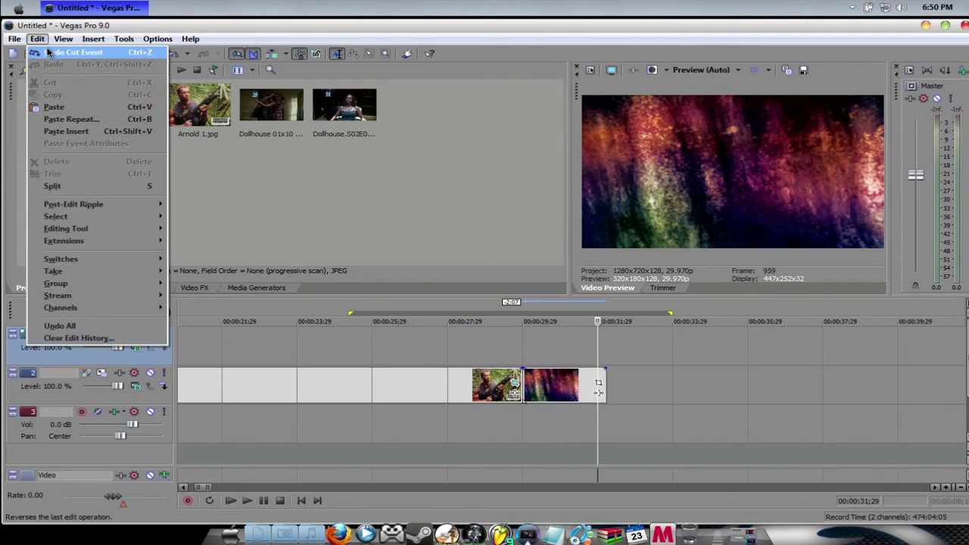
pyautogui.click(52, 52)
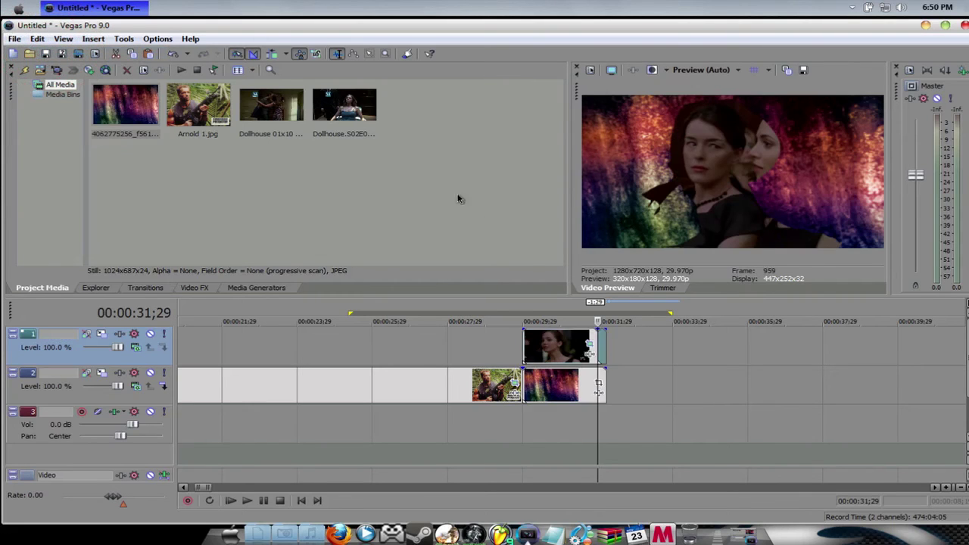
# Split the Dollhouse event on track 1 at 00:00:31;29 and cut the piece after the split.
pyautogui.rightClick(597, 347)
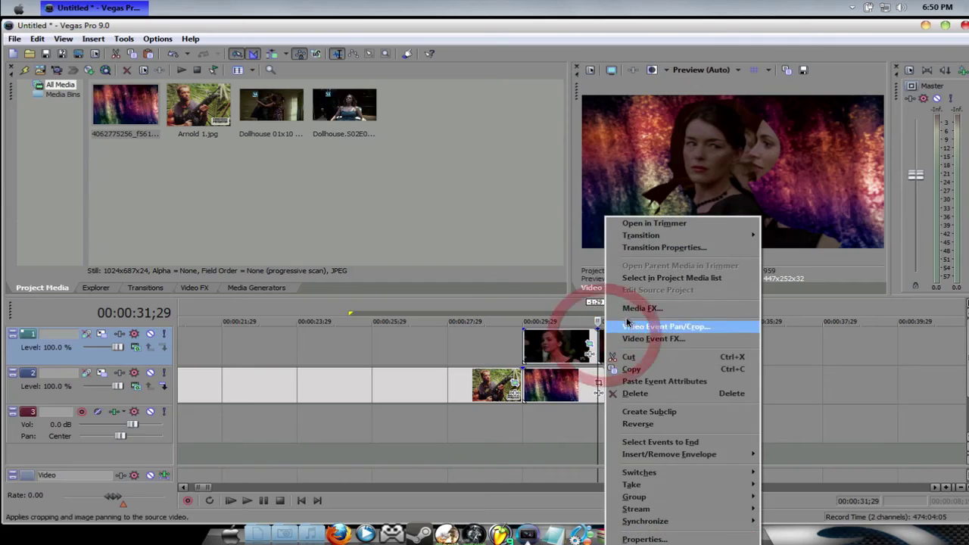
pyautogui.click(628, 359)
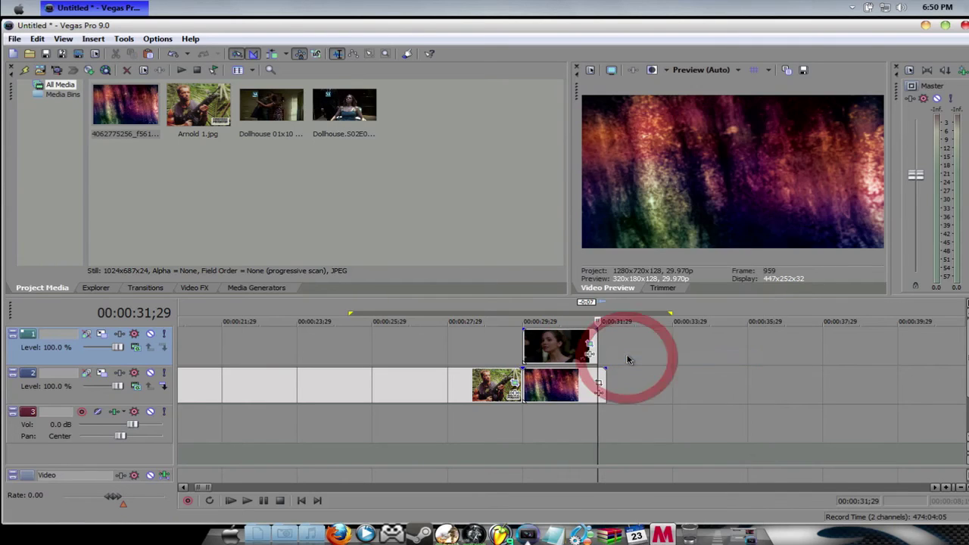
# Select the timeline range from 00:00:29;03 to 00:00:35;02 and play it to review the shortened composite.
pyautogui.moveTo(491, 340); pyautogui.dragTo(713, 382)
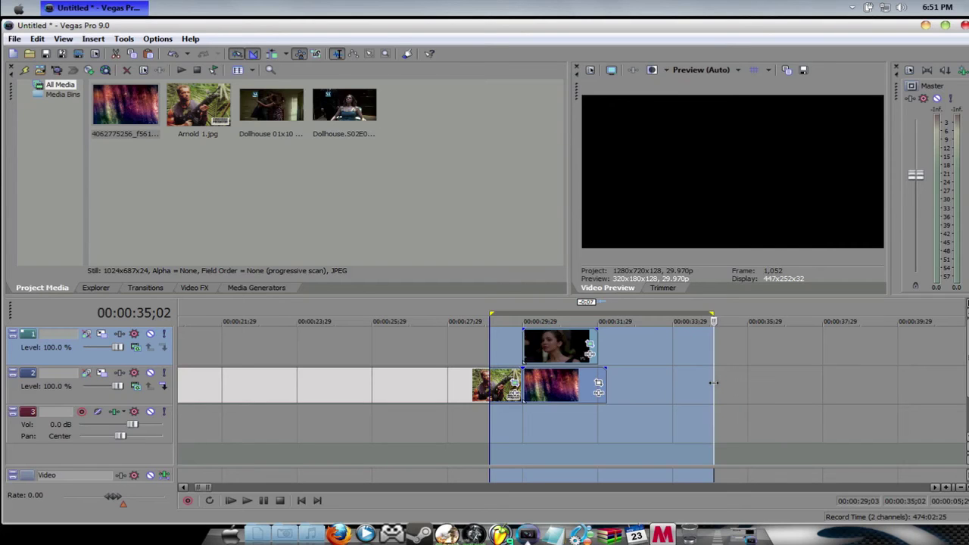
pyautogui.press('space')
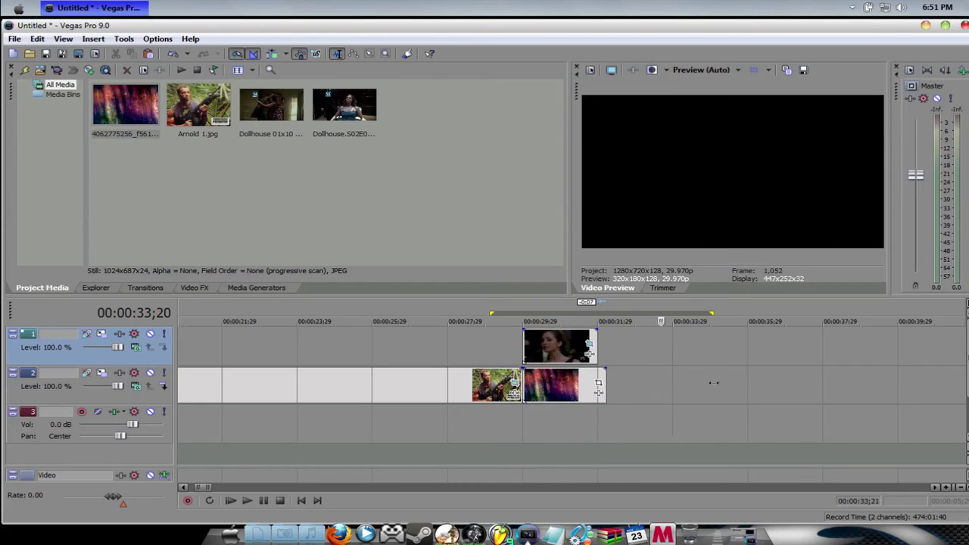
pyautogui.click(492, 355)
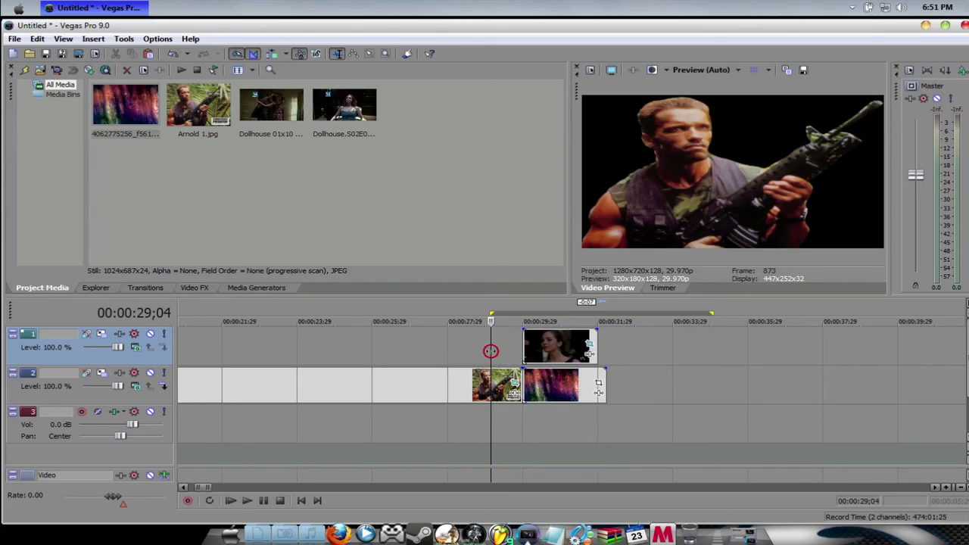
pyautogui.press('space')
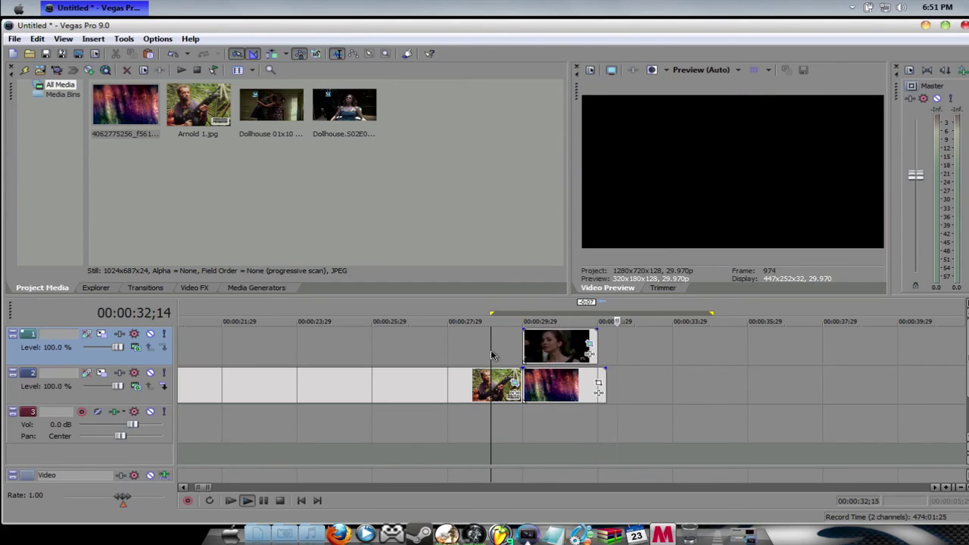
pyautogui.press('space')
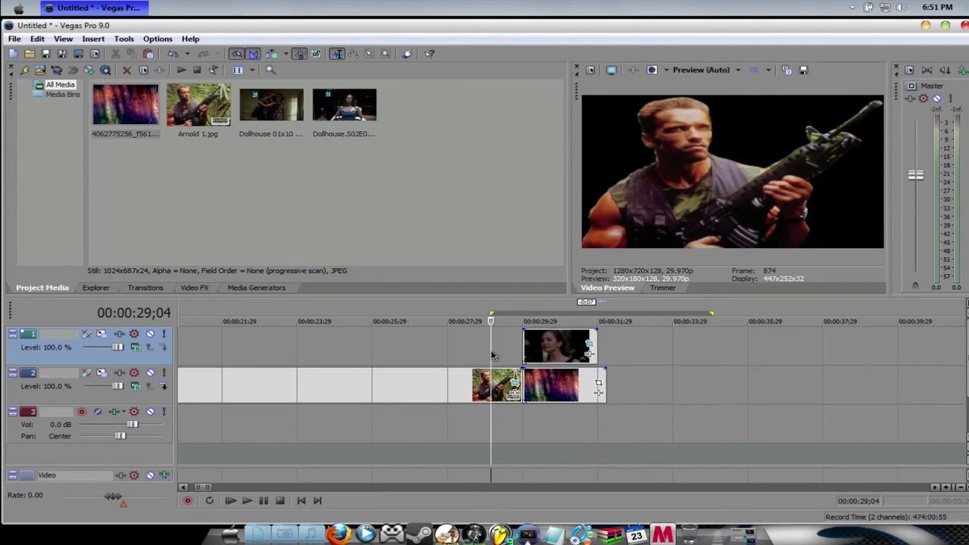
# Split the Dollhouse event and the texture background at 00:00:31;24, where the other woman is in the shot.
pyautogui.click(580, 317)
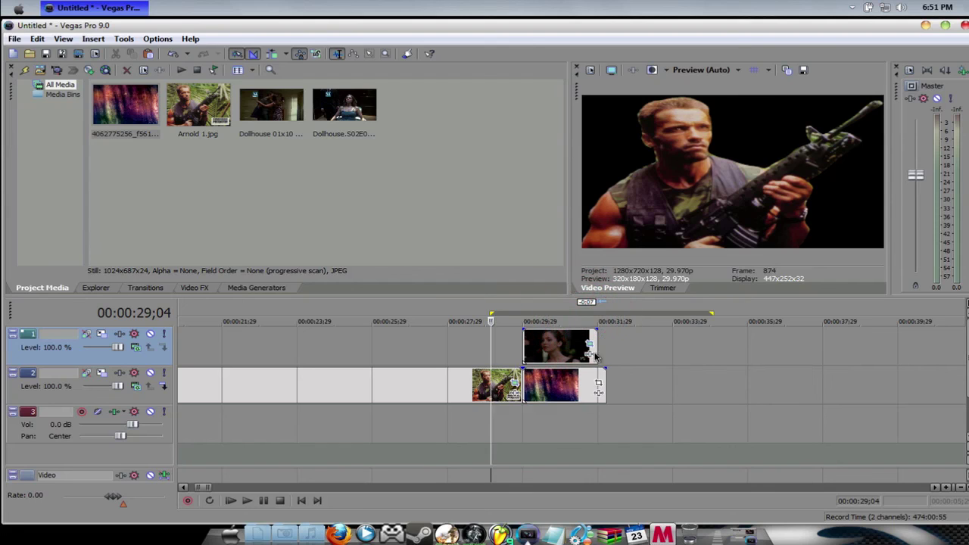
pyautogui.click(581, 420)
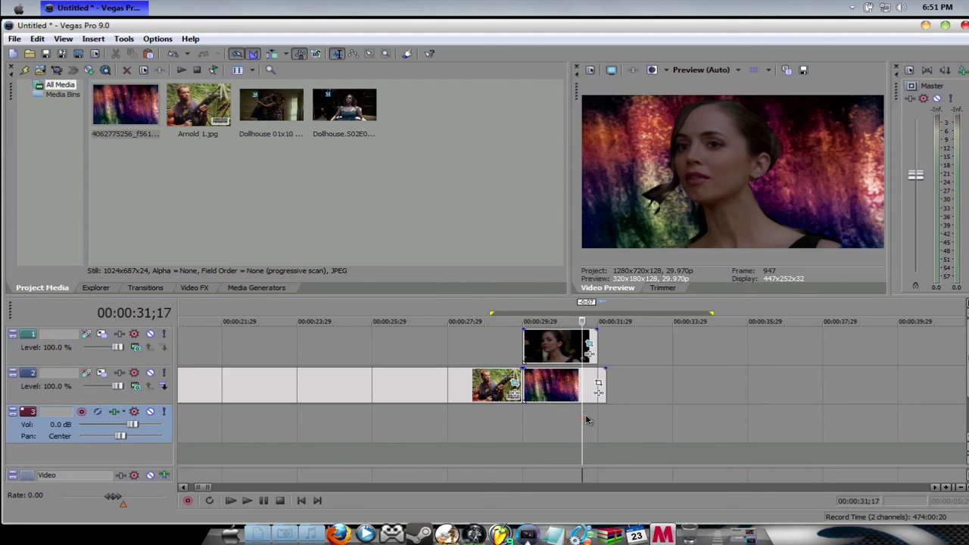
pyautogui.click(591, 416)
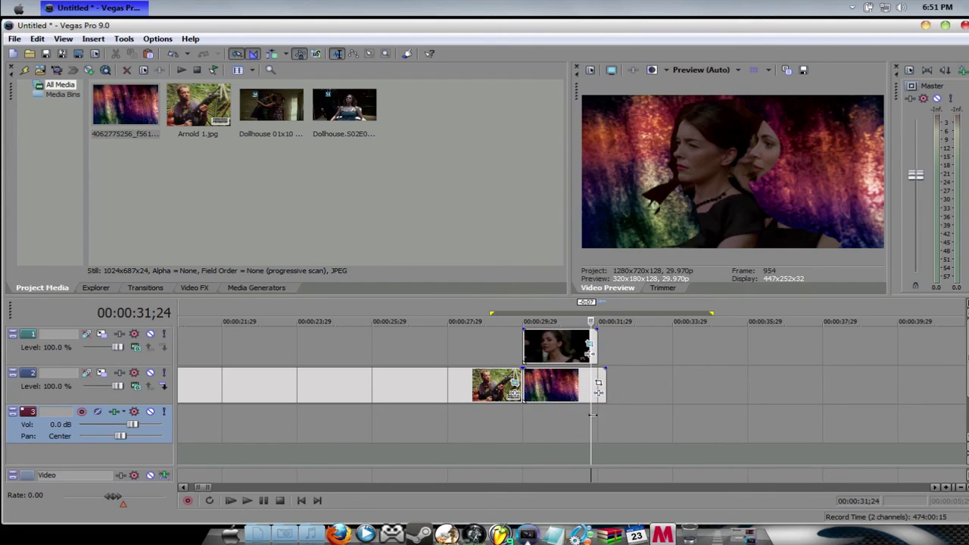
# Try to remove the short Dollhouse piece after 00:00:31;24 from track 1.
pyautogui.click(595, 339)
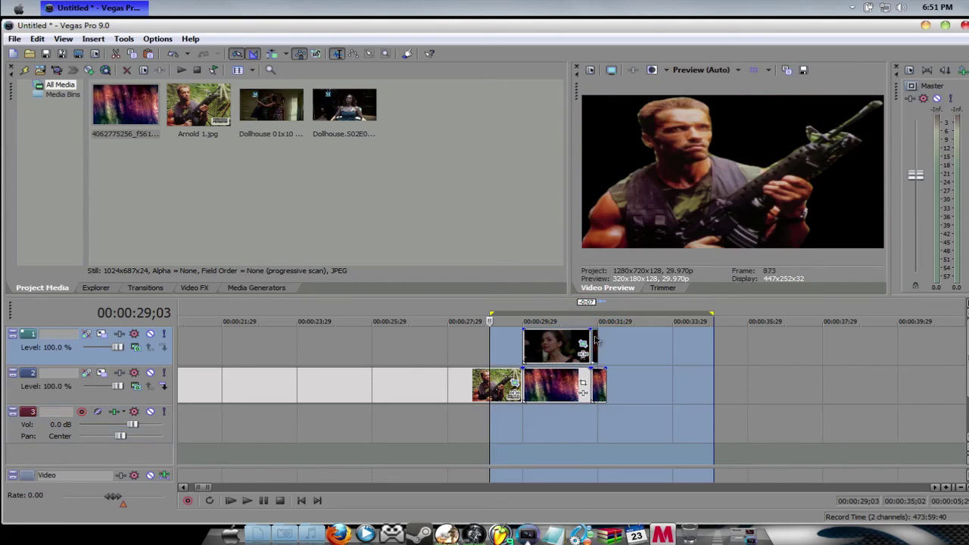
pyautogui.press('BackSpace')
pyautogui.click(606, 342)
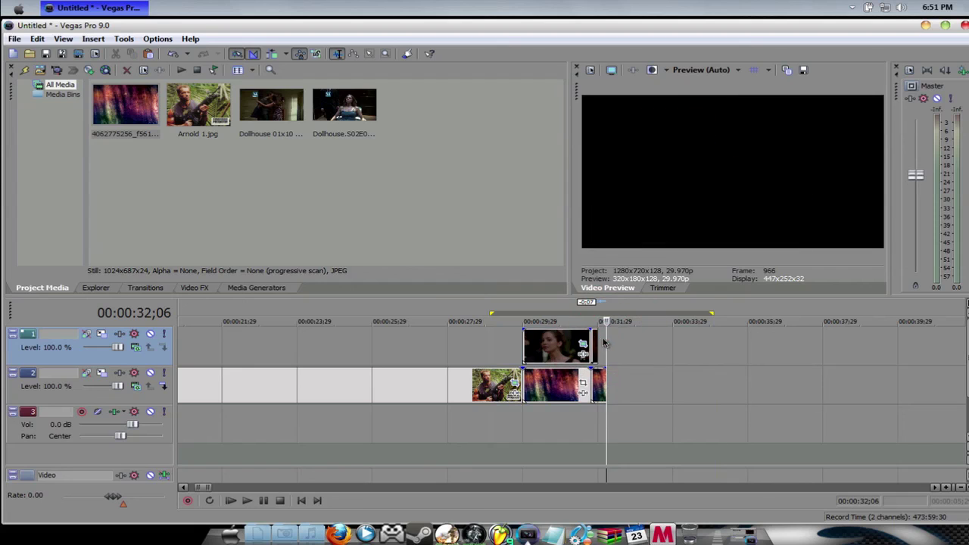
pyautogui.click(593, 341)
pyautogui.rightClick(597, 342)
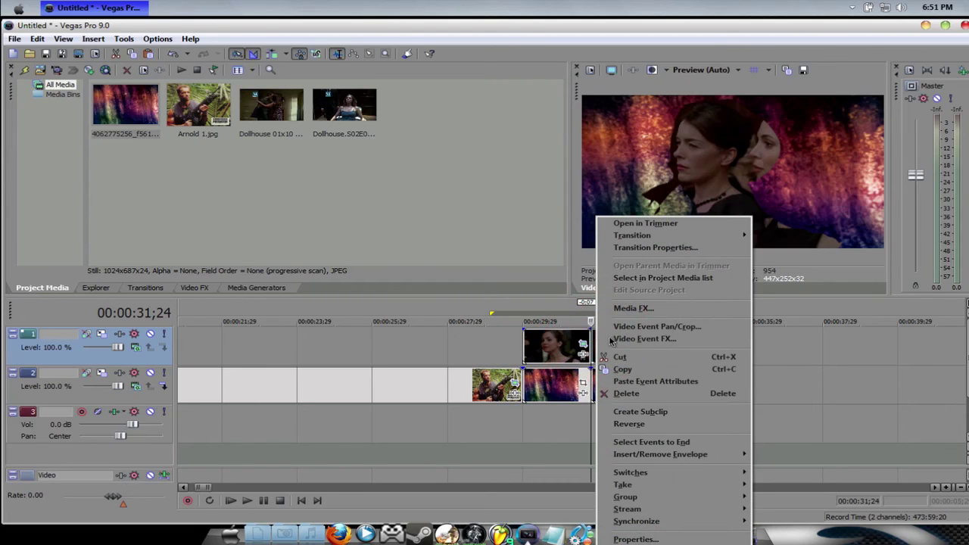
pyautogui.click(552, 422)
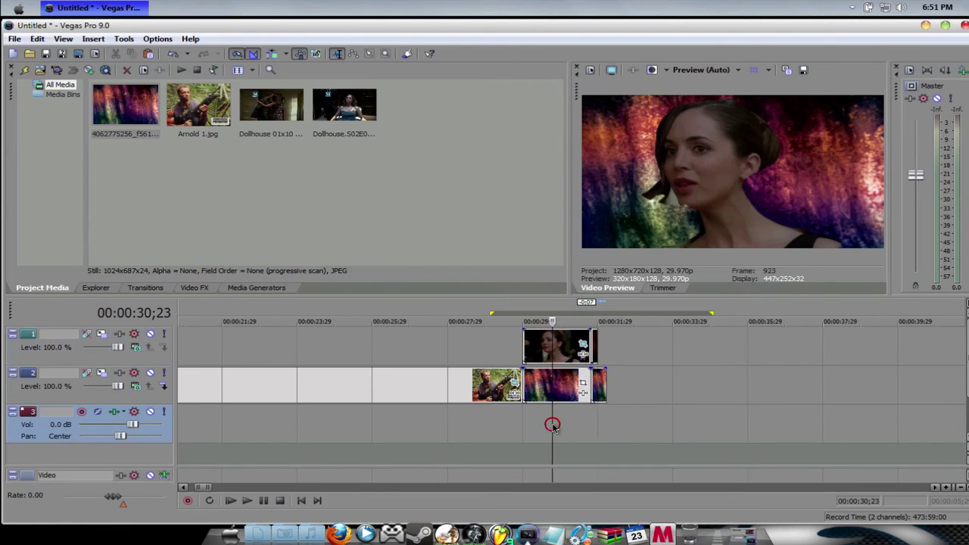